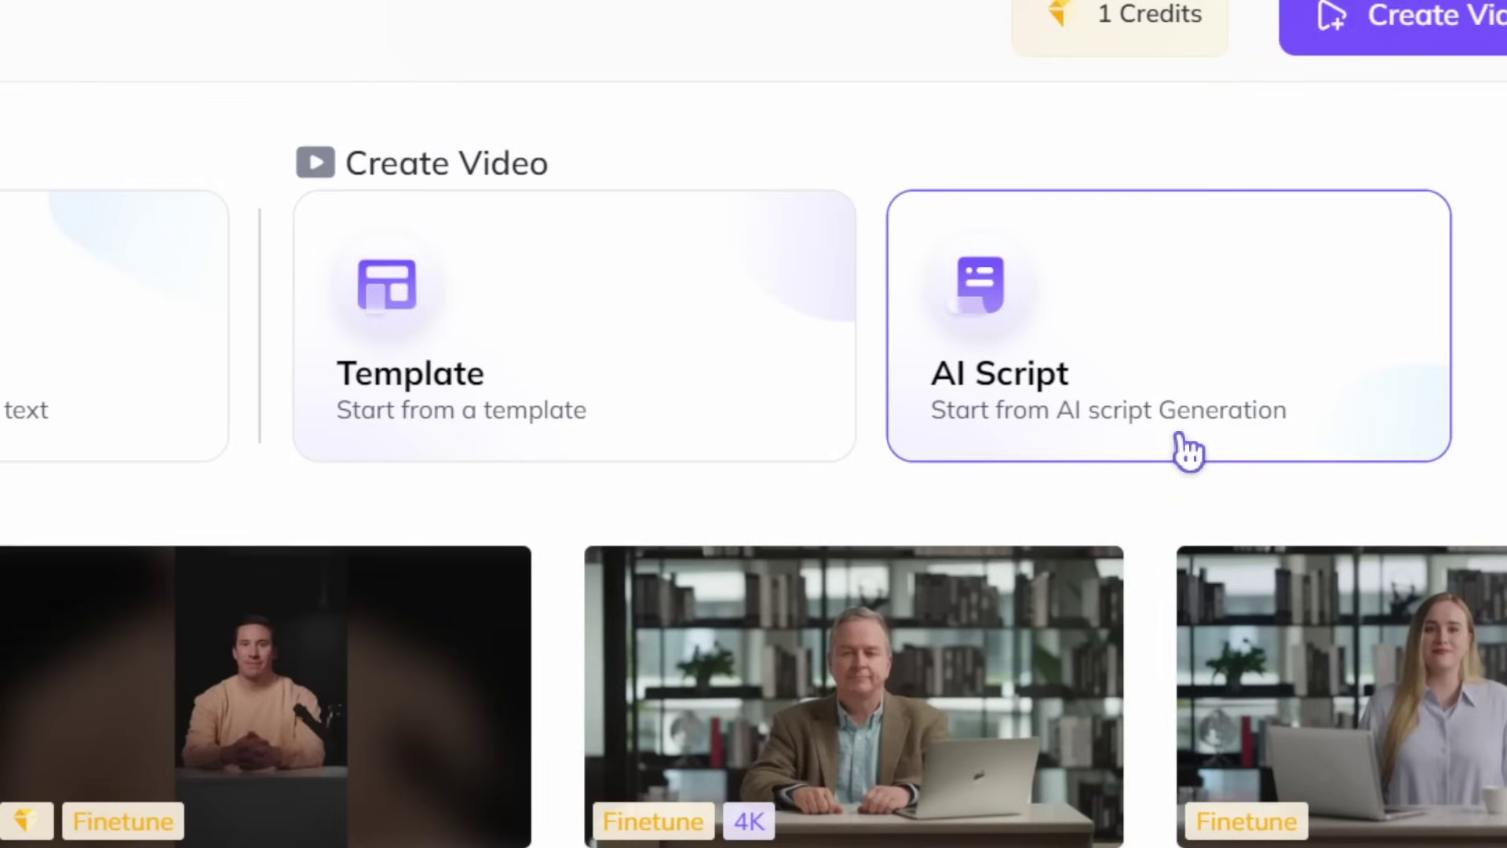
click(688, 421)
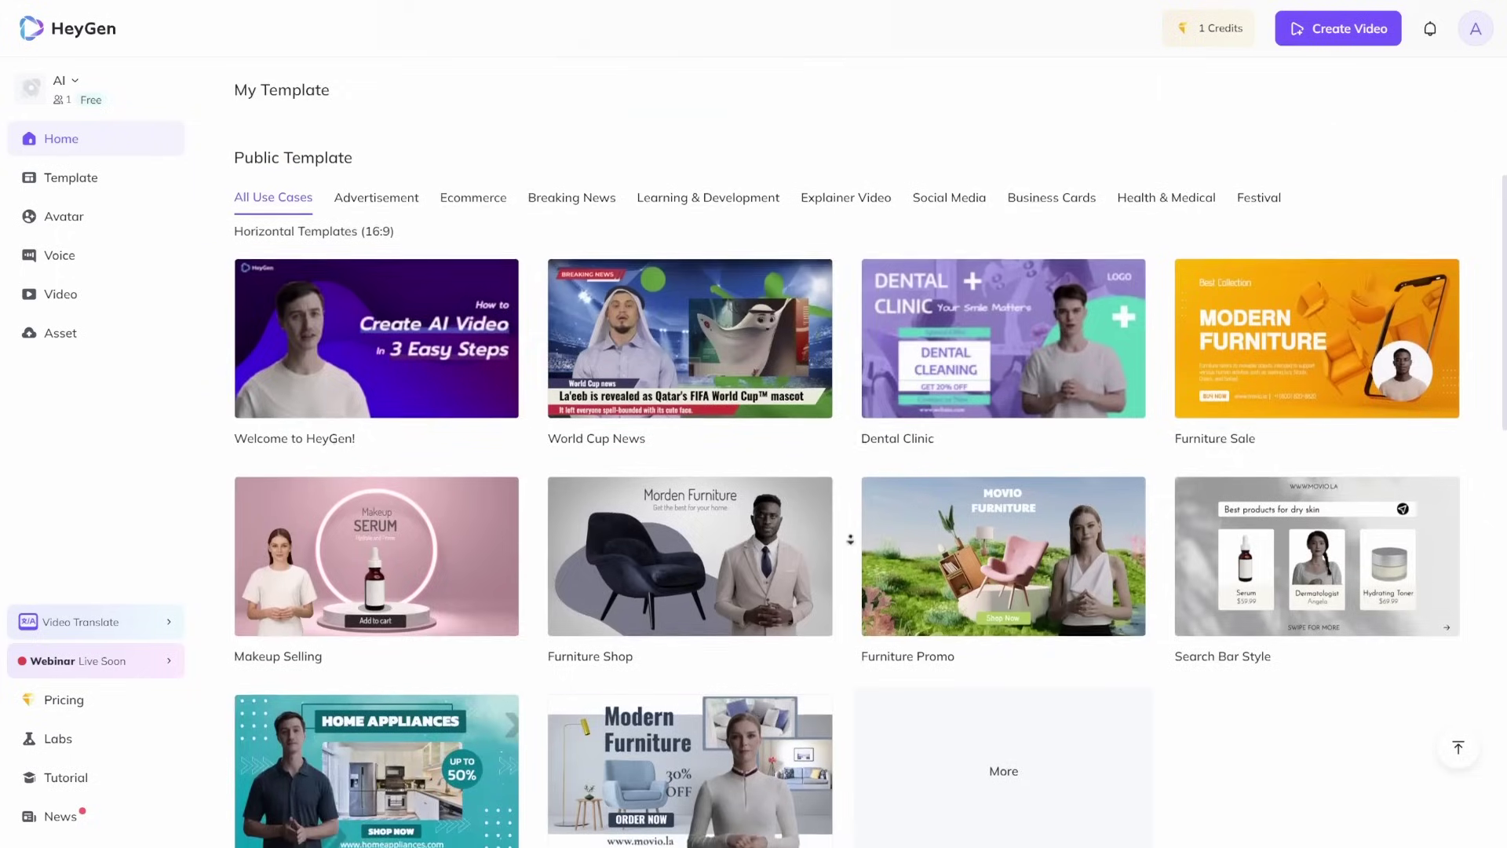
scroll(848, 563, down, 3)
scroll(848, 563, down, 2)
scroll(847, 563, down, 2)
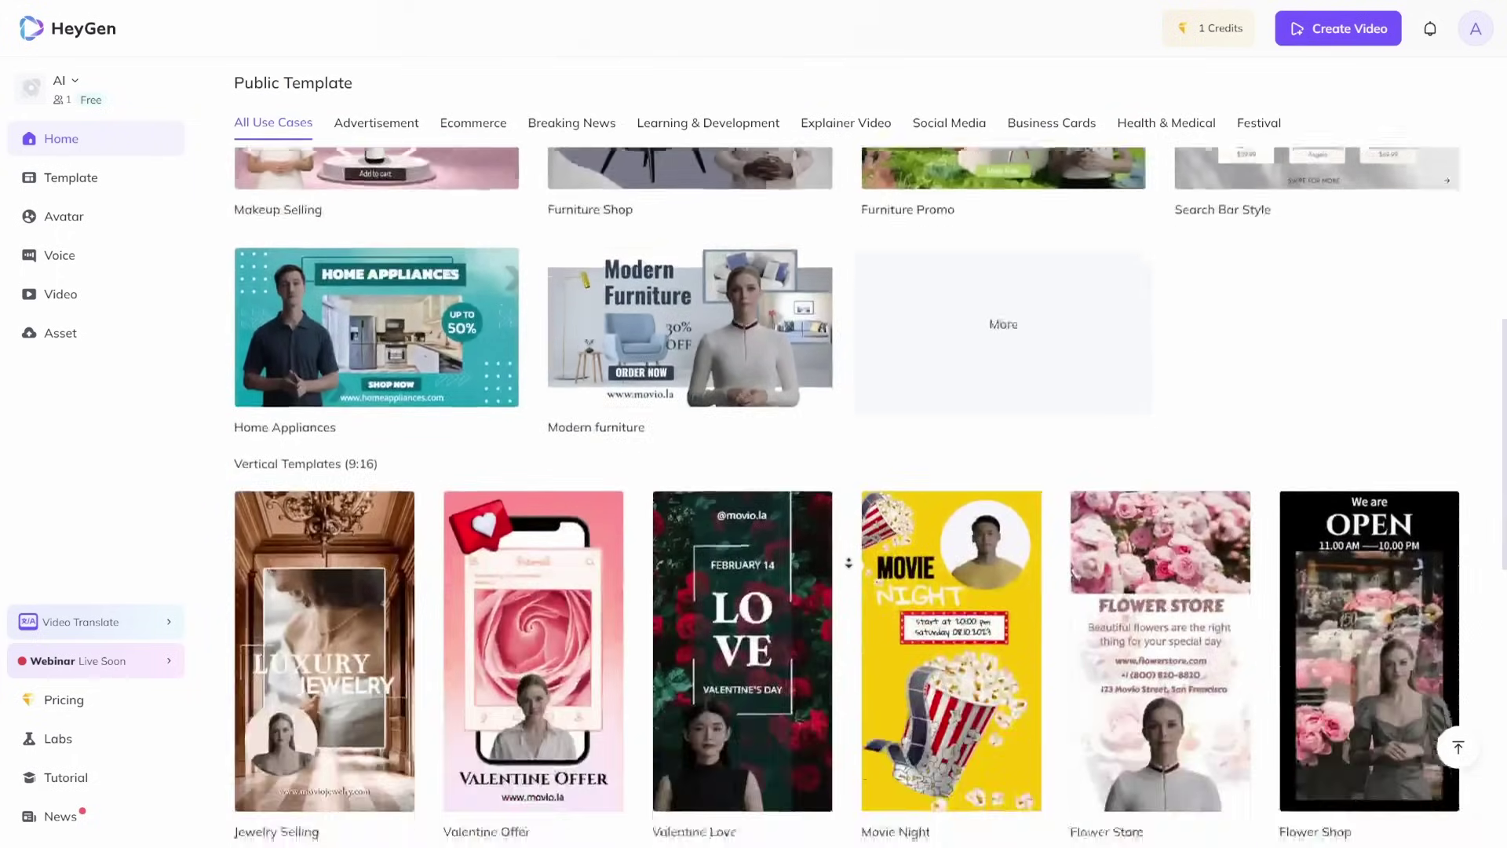
scroll(848, 563, down, 1)
scroll(848, 563, down, 1)
scroll(848, 563, down, 1)
scroll(848, 564, down, 1)
scroll(848, 563, down, 1)
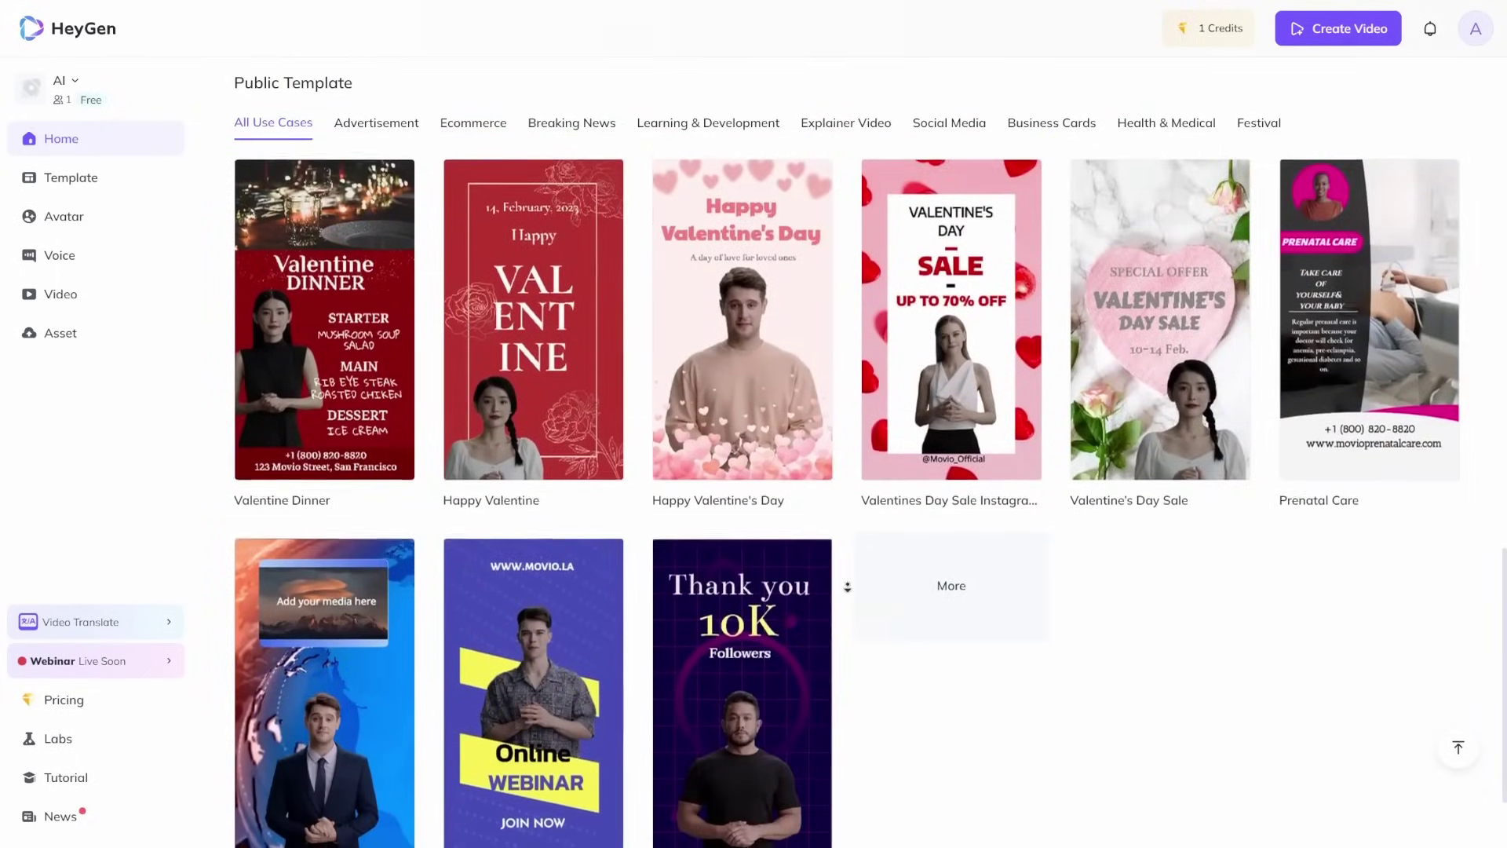
scroll(844, 589, down, 1)
scroll(842, 612, down, 1)
scroll(842, 622, down, 1)
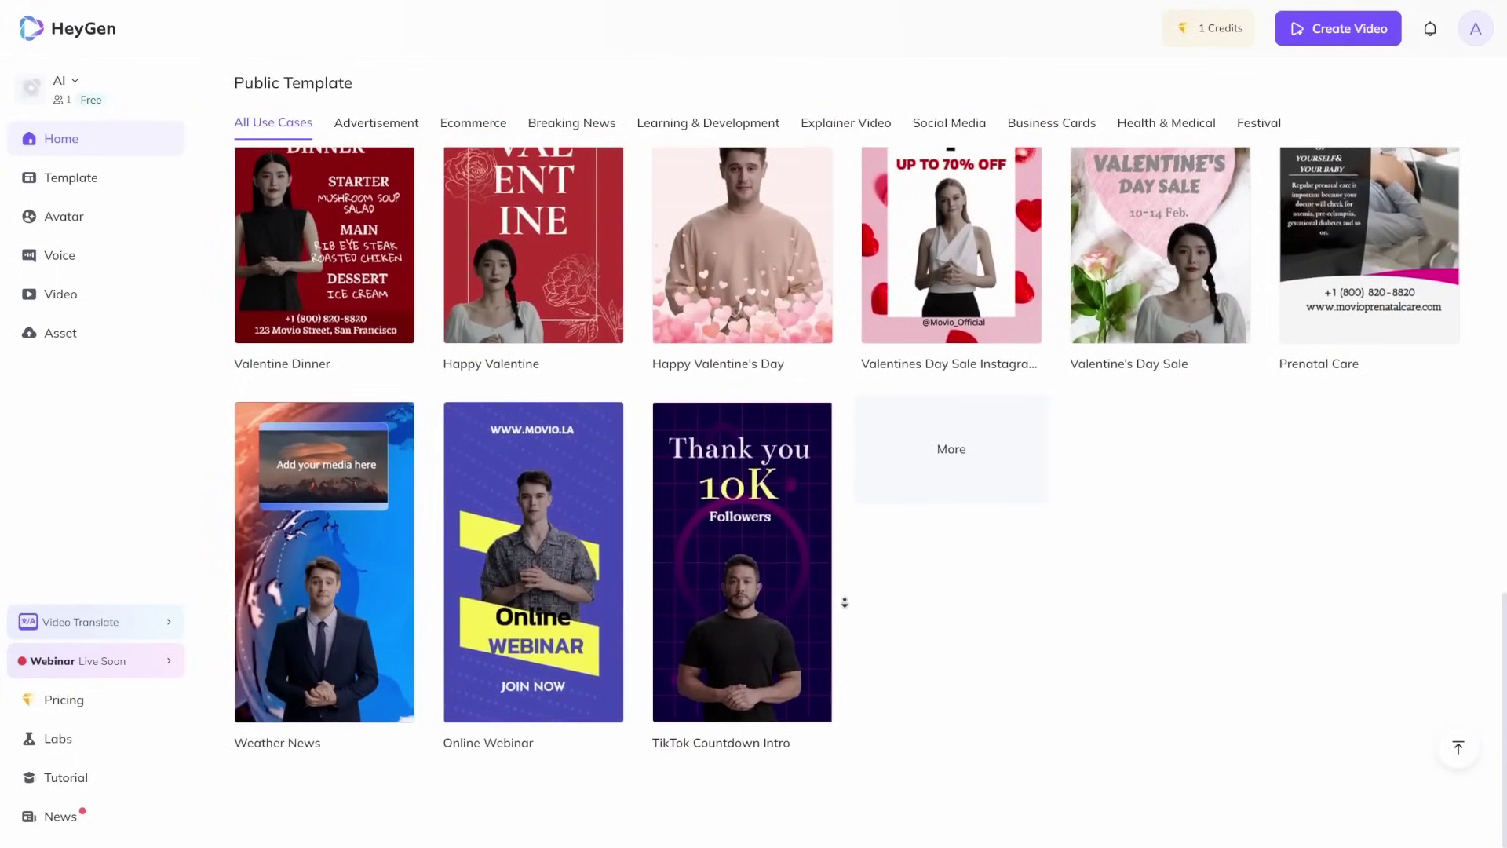
scroll(845, 586, up, 1)
scroll(844, 461, up, 1)
scroll(844, 472, up, 1)
scroll(847, 471, up, 1)
scroll(854, 481, up, 1)
scroll(853, 480, up, 1)
scroll(855, 480, up, 1)
scroll(854, 482, up, 1)
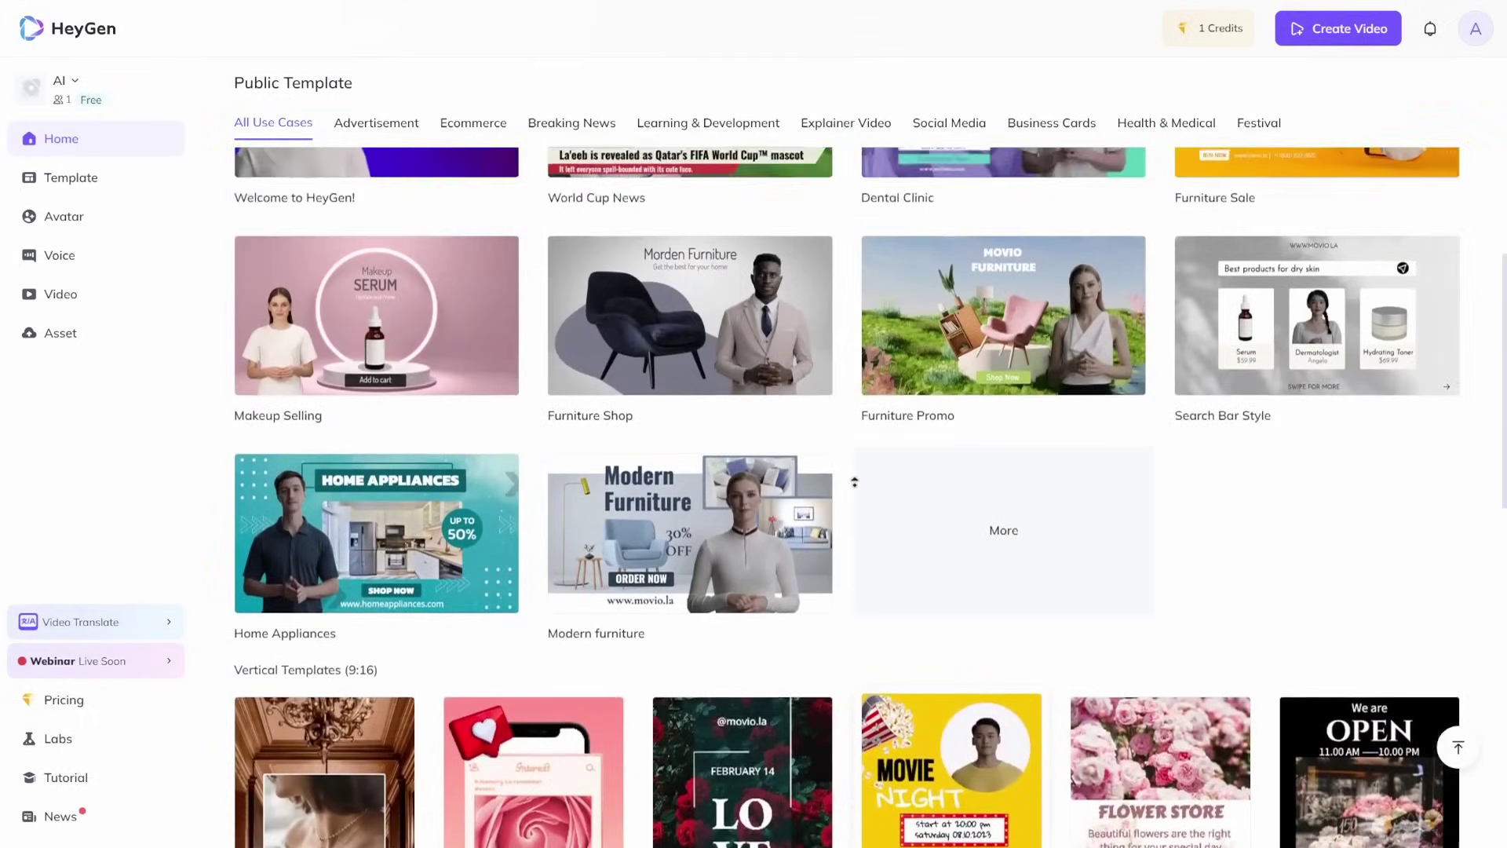
scroll(853, 481, up, 1)
scroll(854, 481, up, 1)
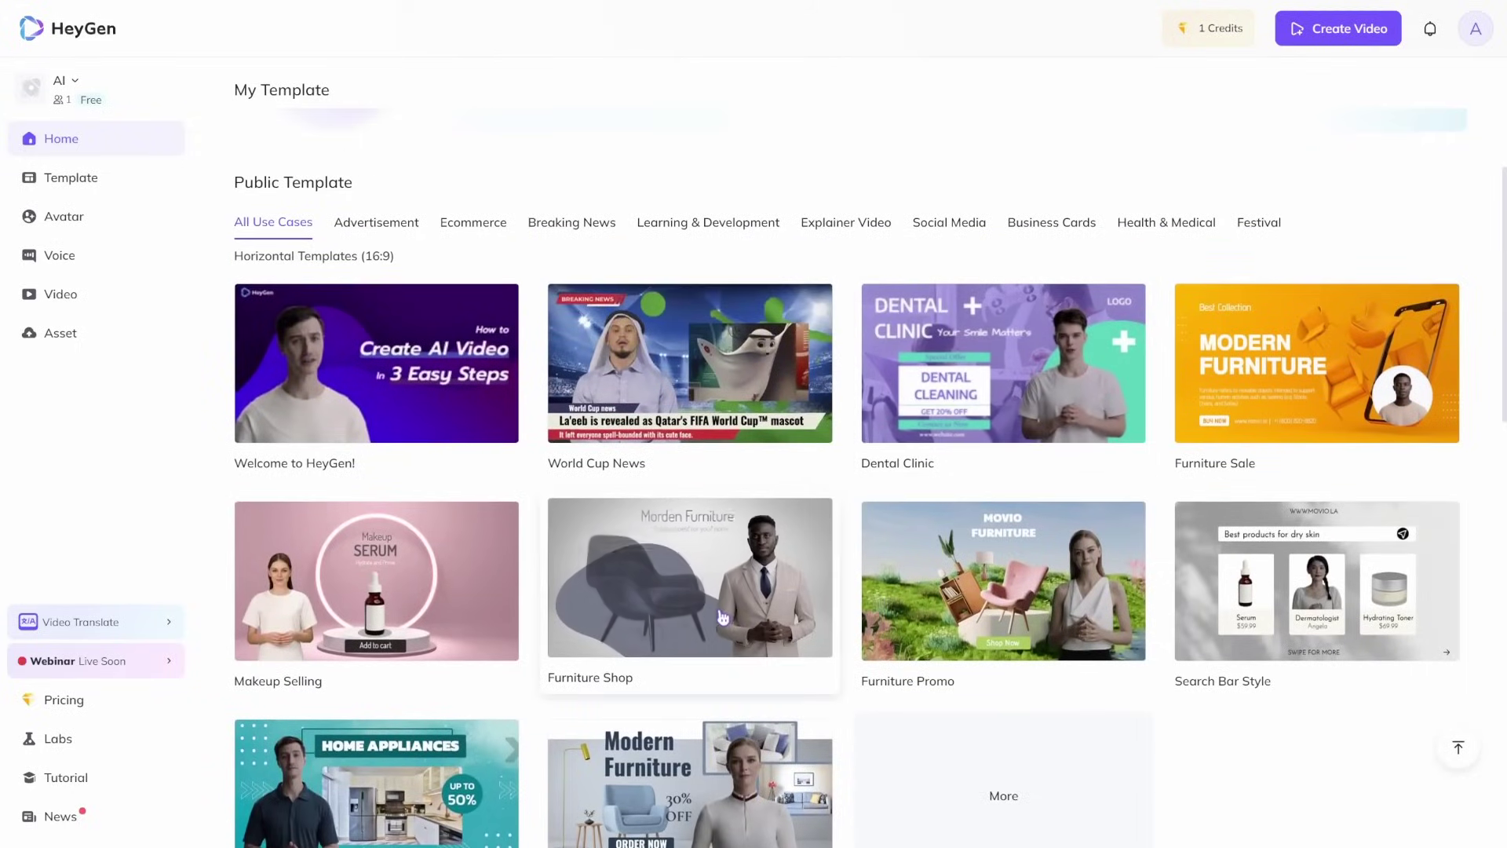
scroll(723, 622, down, 5)
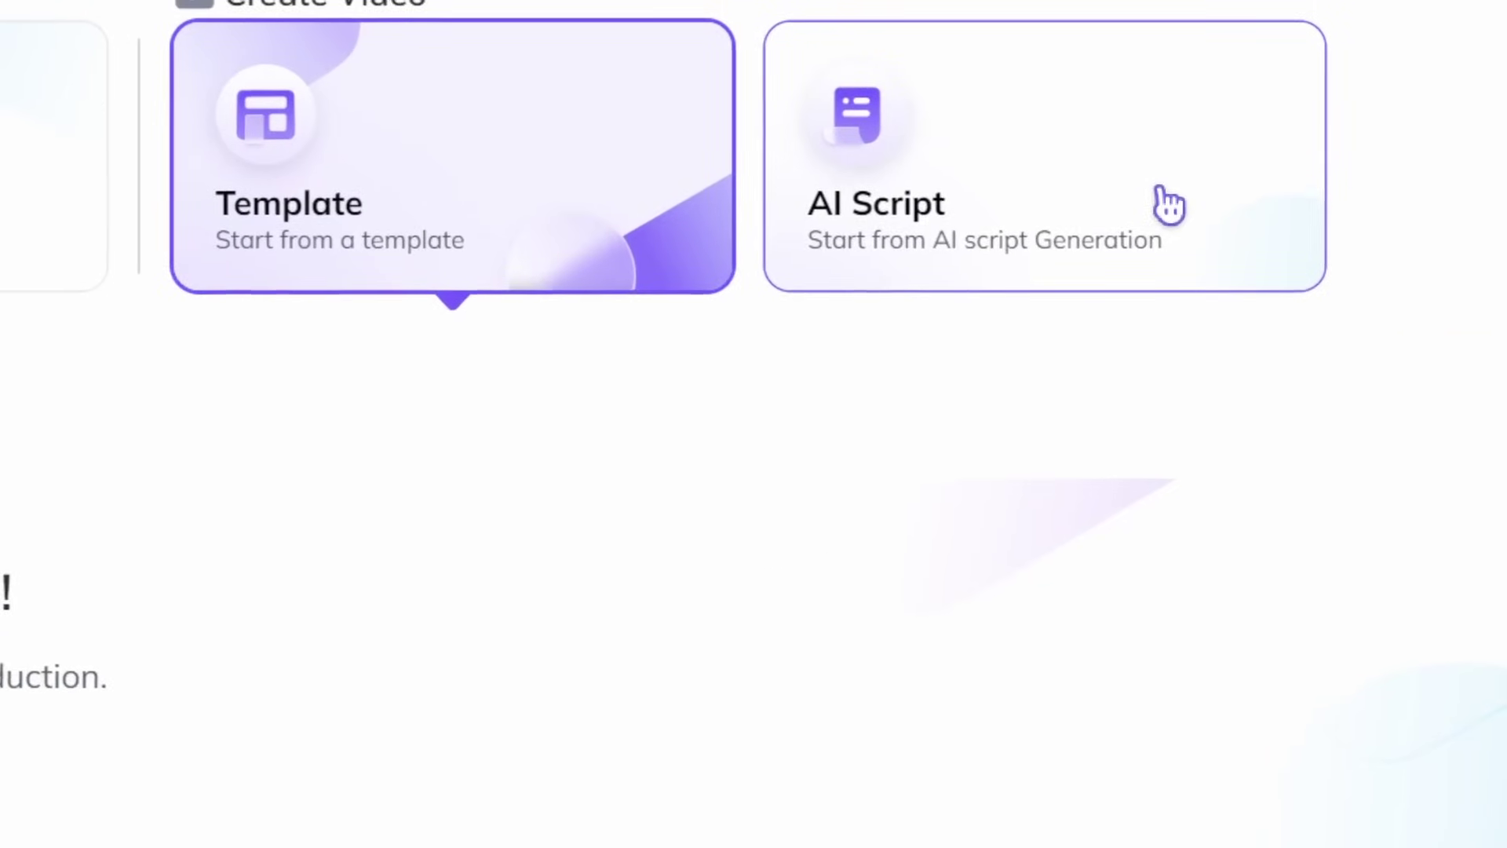
Generate an English AI script on building good work habits as a solo founder
click(1170, 205)
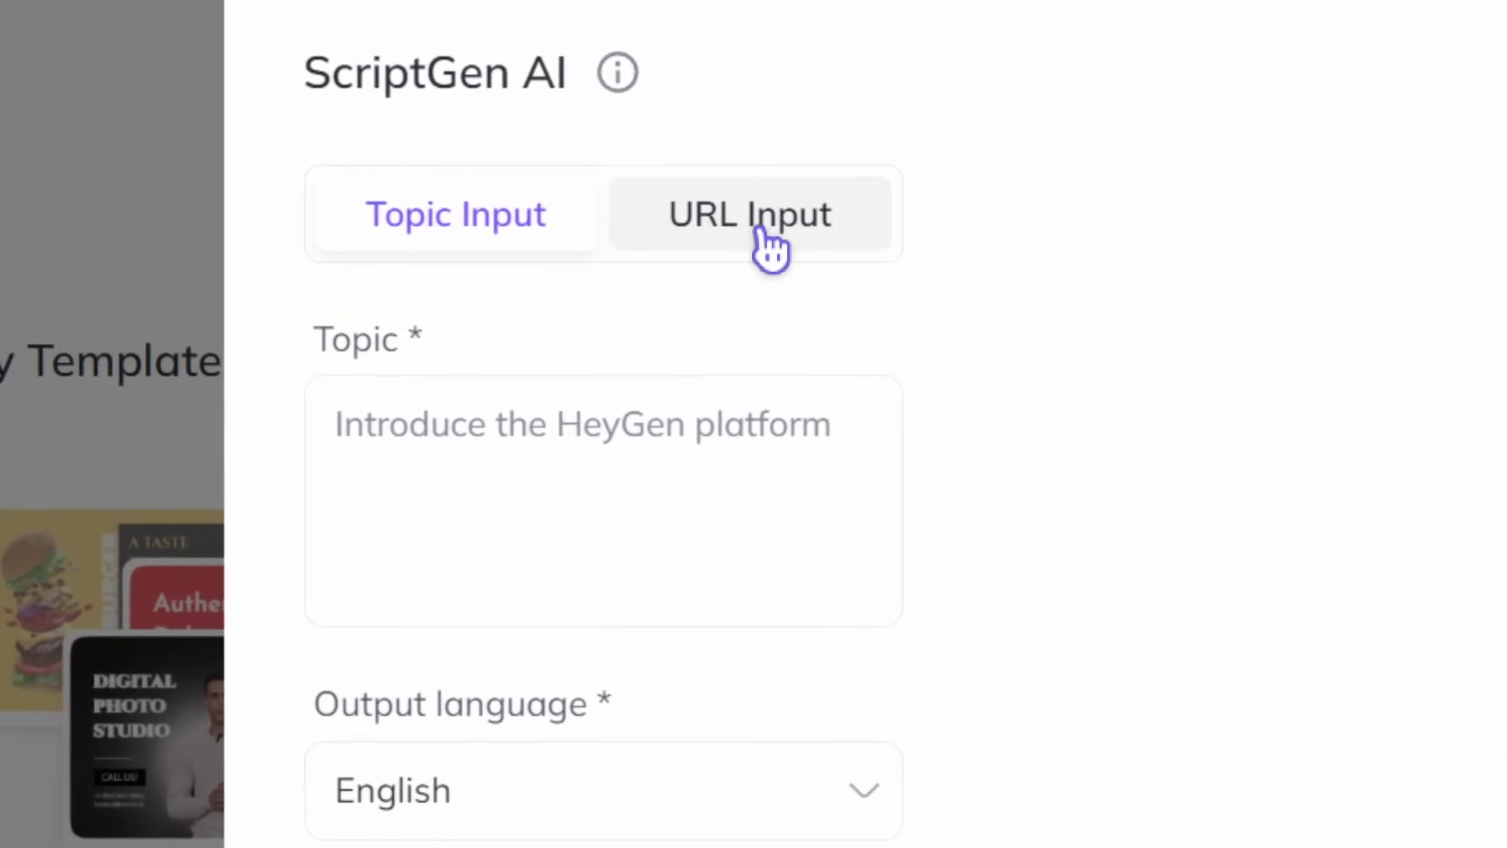
click(626, 474)
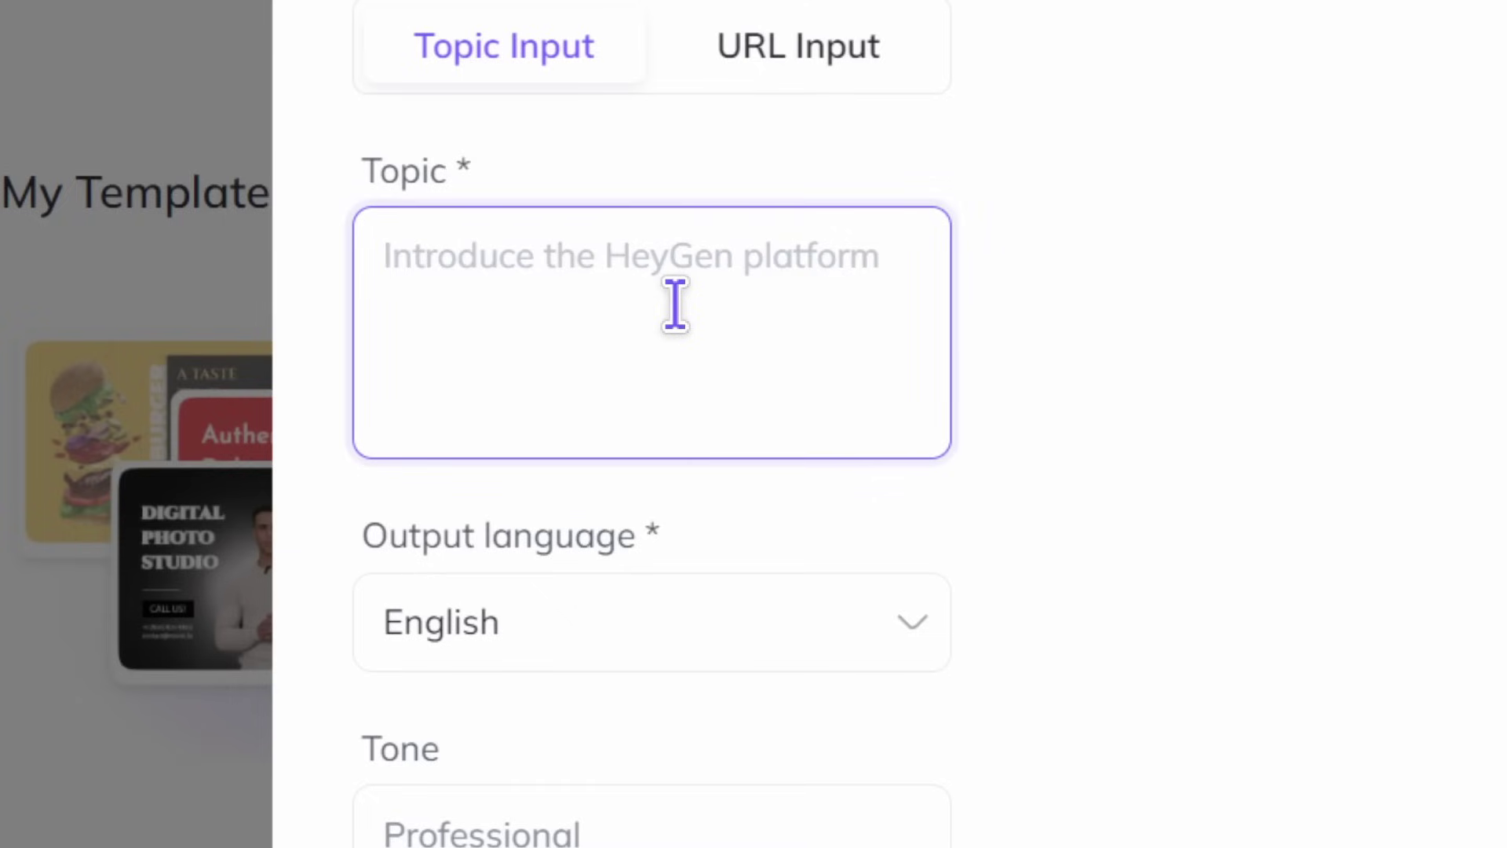
text(How to build good work habits as a solo founder)
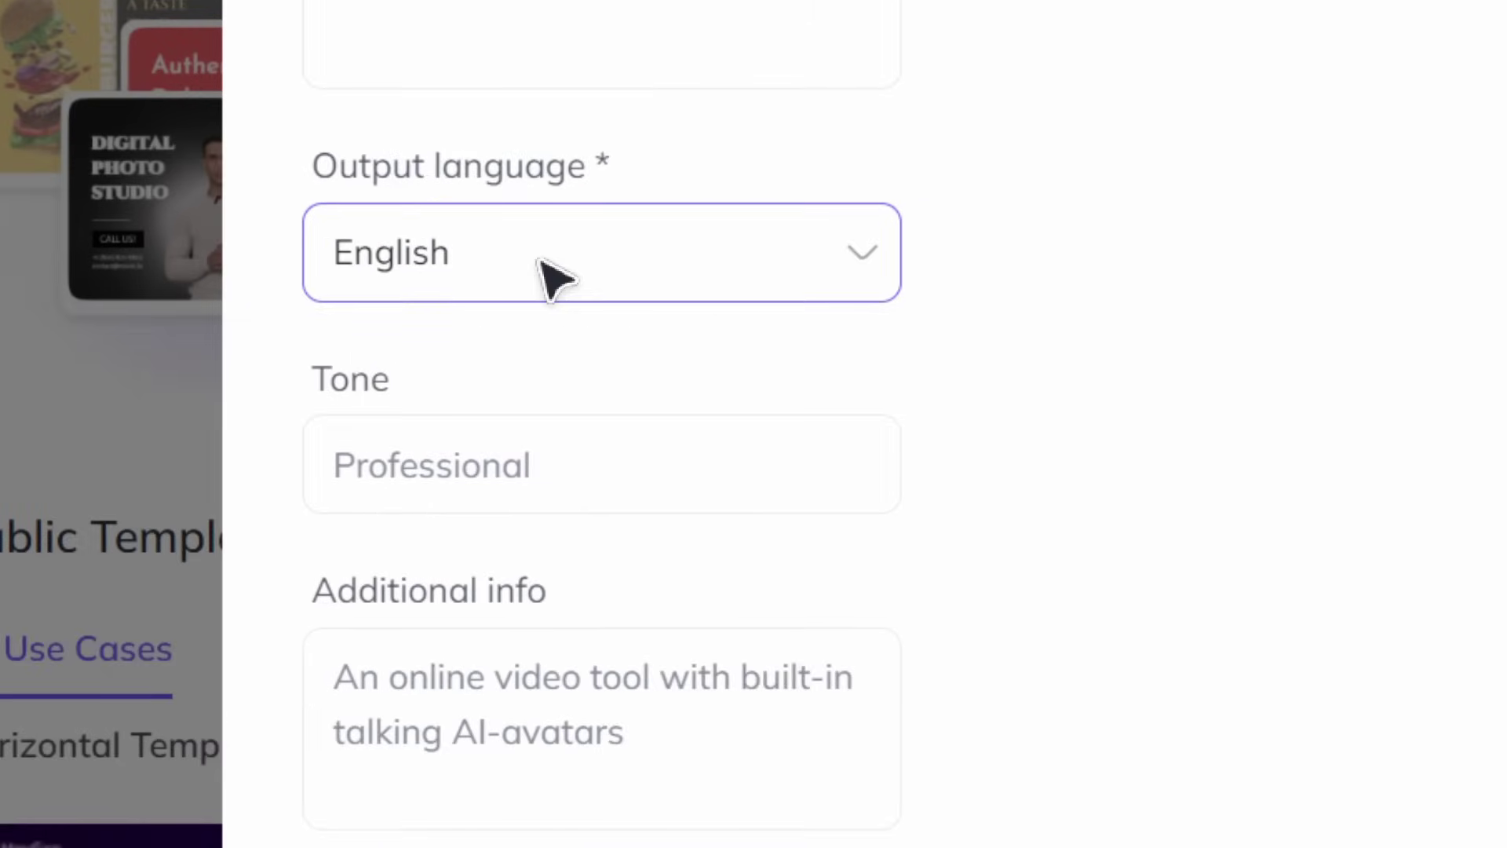
click(593, 265)
scroll(785, 263, down, 2)
scroll(785, 354, down, 3)
scroll(807, 460, down, 2)
scroll(806, 459, down, 3)
scroll(812, 505, down, 4)
scroll(827, 553, down, 6)
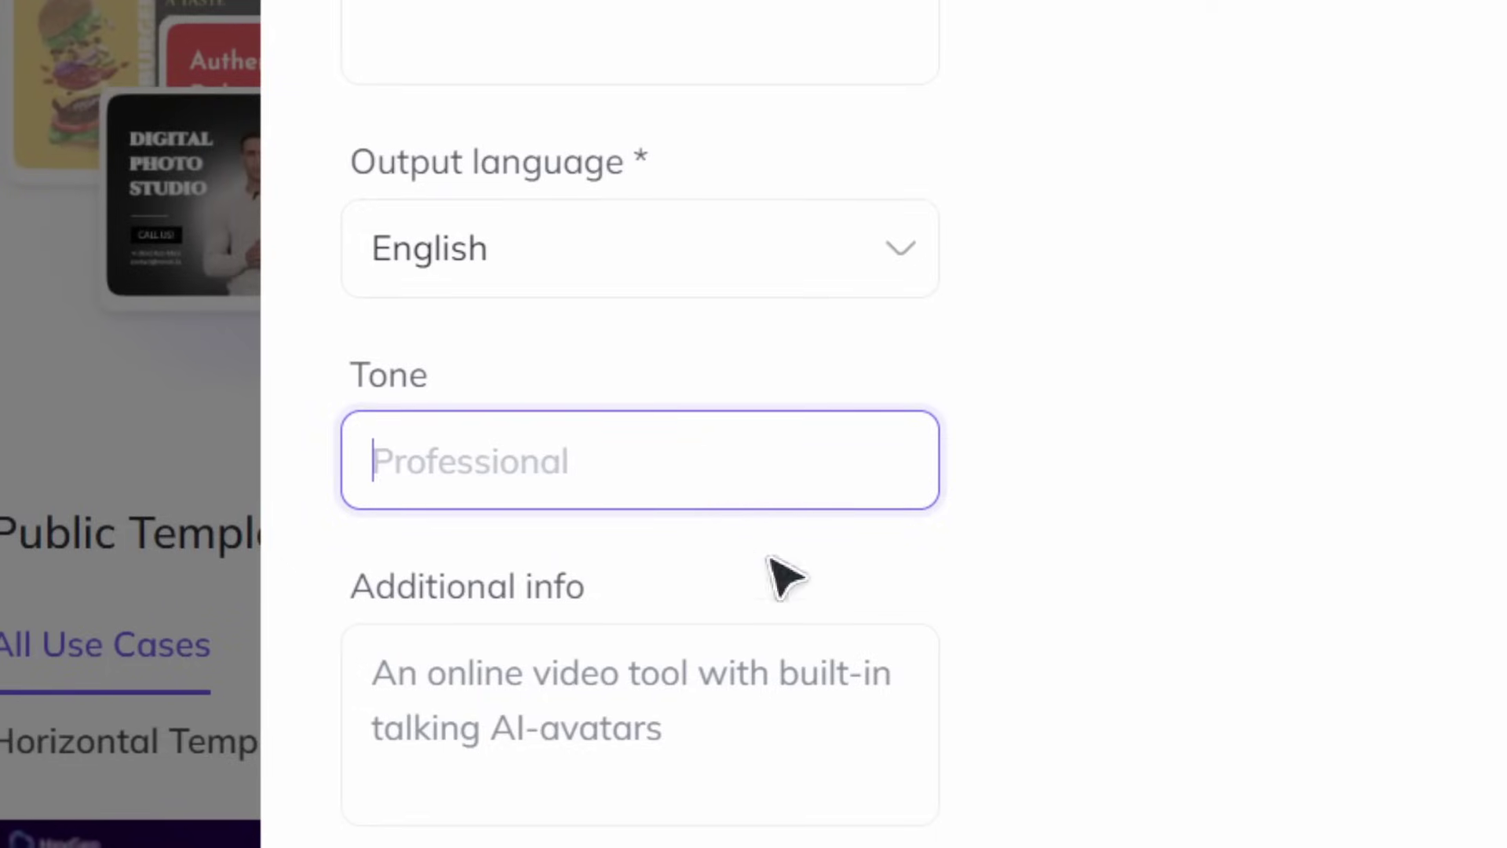
click(765, 724)
text(motivate solo founders)
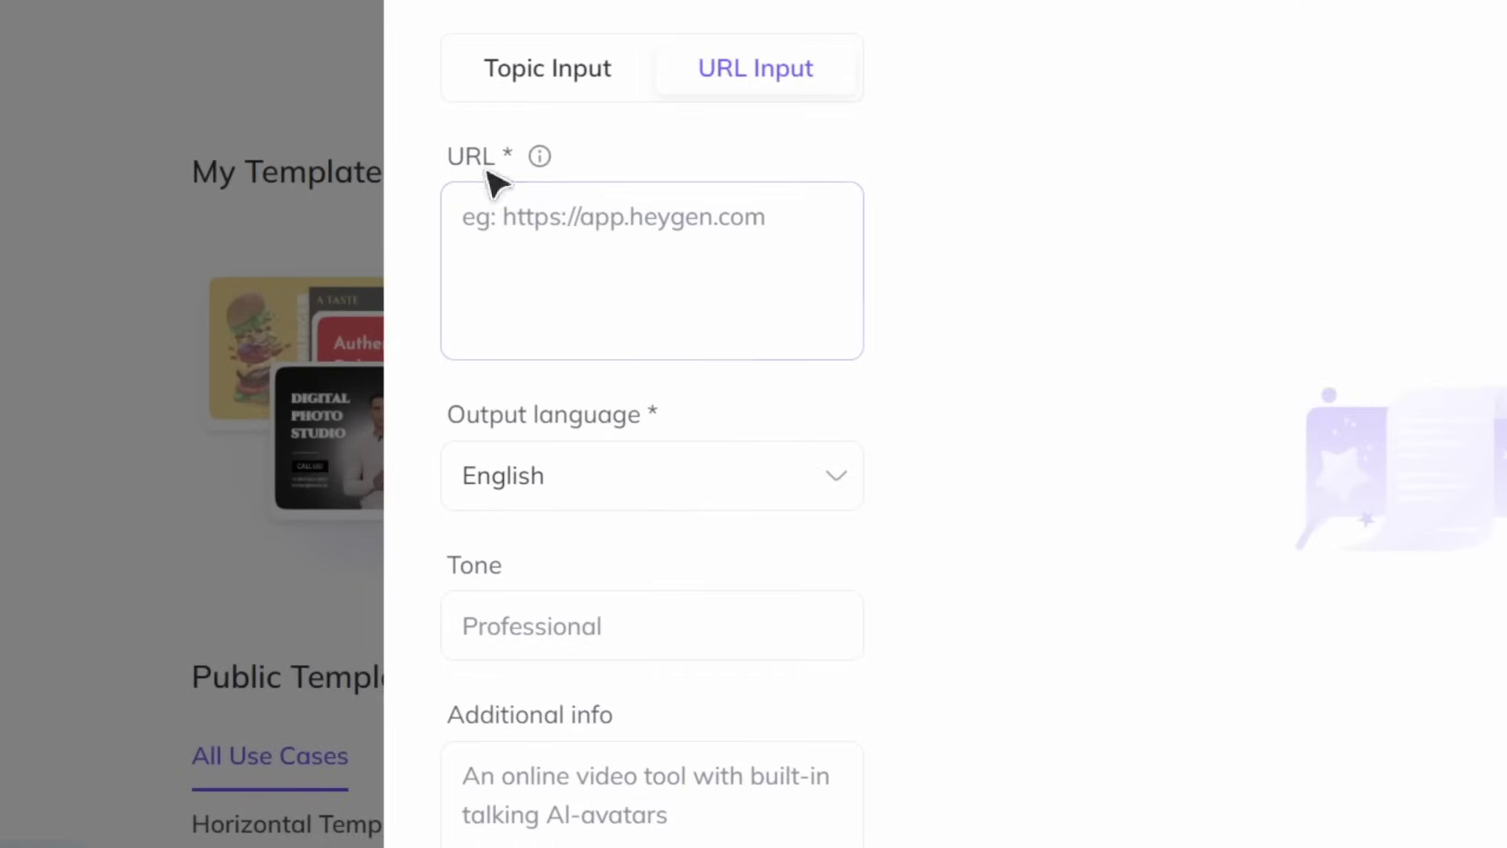
click(547, 67)
scroll(554, 271, down, 2)
scroll(554, 354, down, 3)
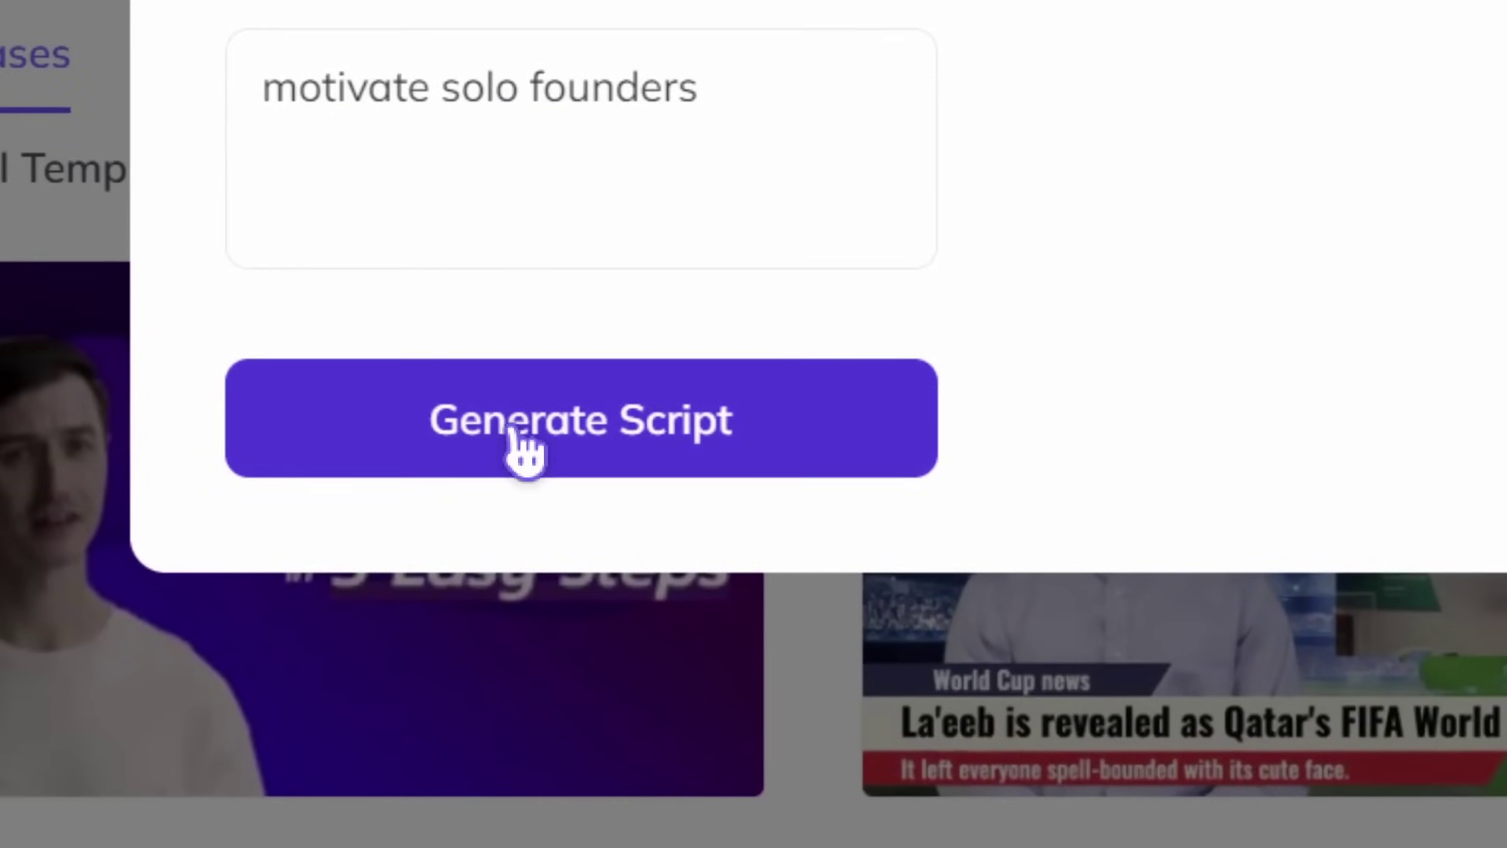
click(524, 448)
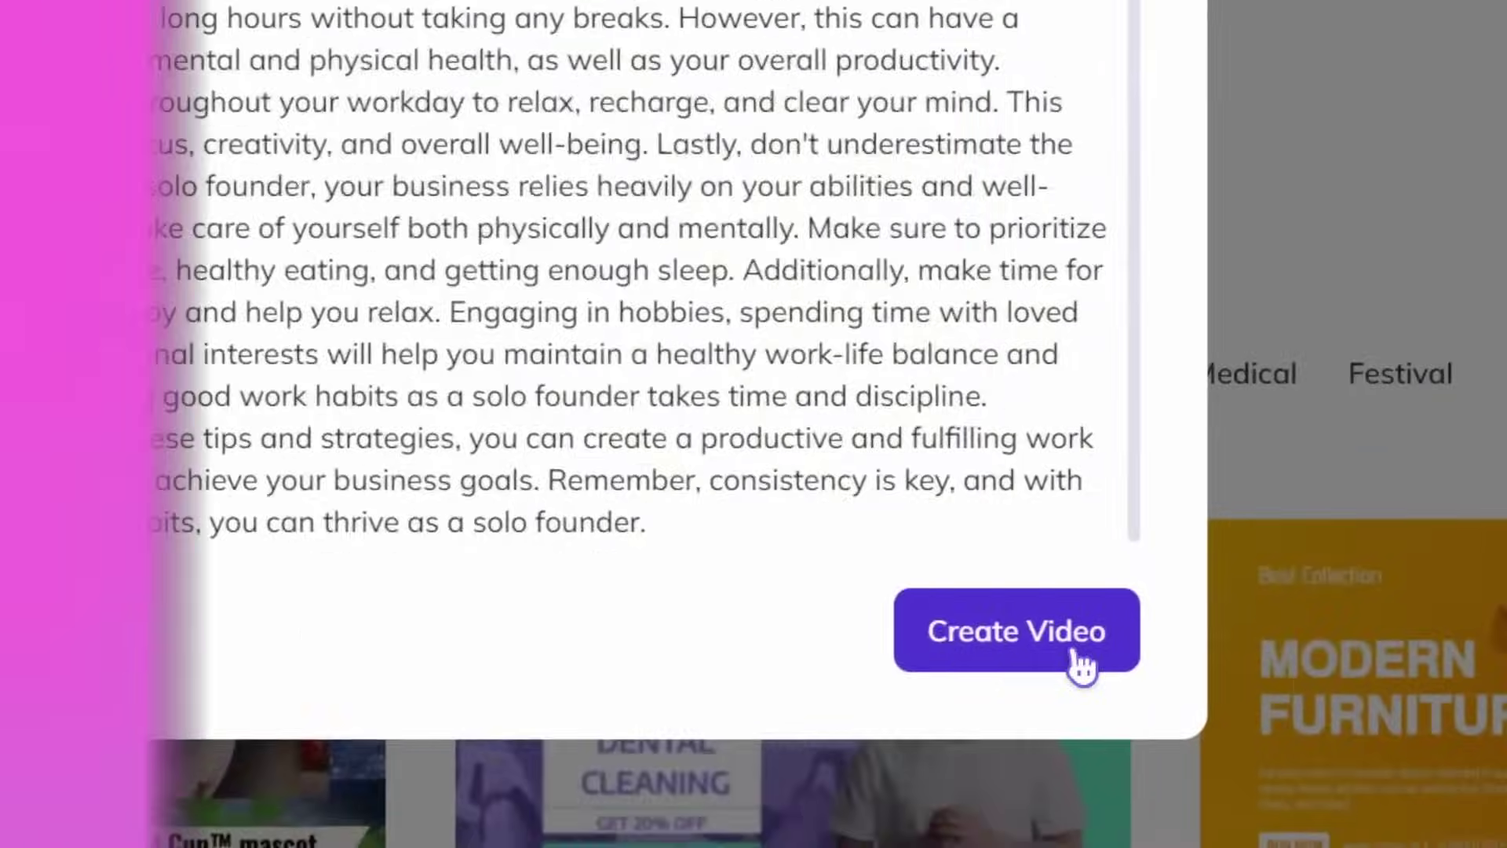
Create a video from the solo-founder script and bring up the GPT Script Writer
click(1081, 674)
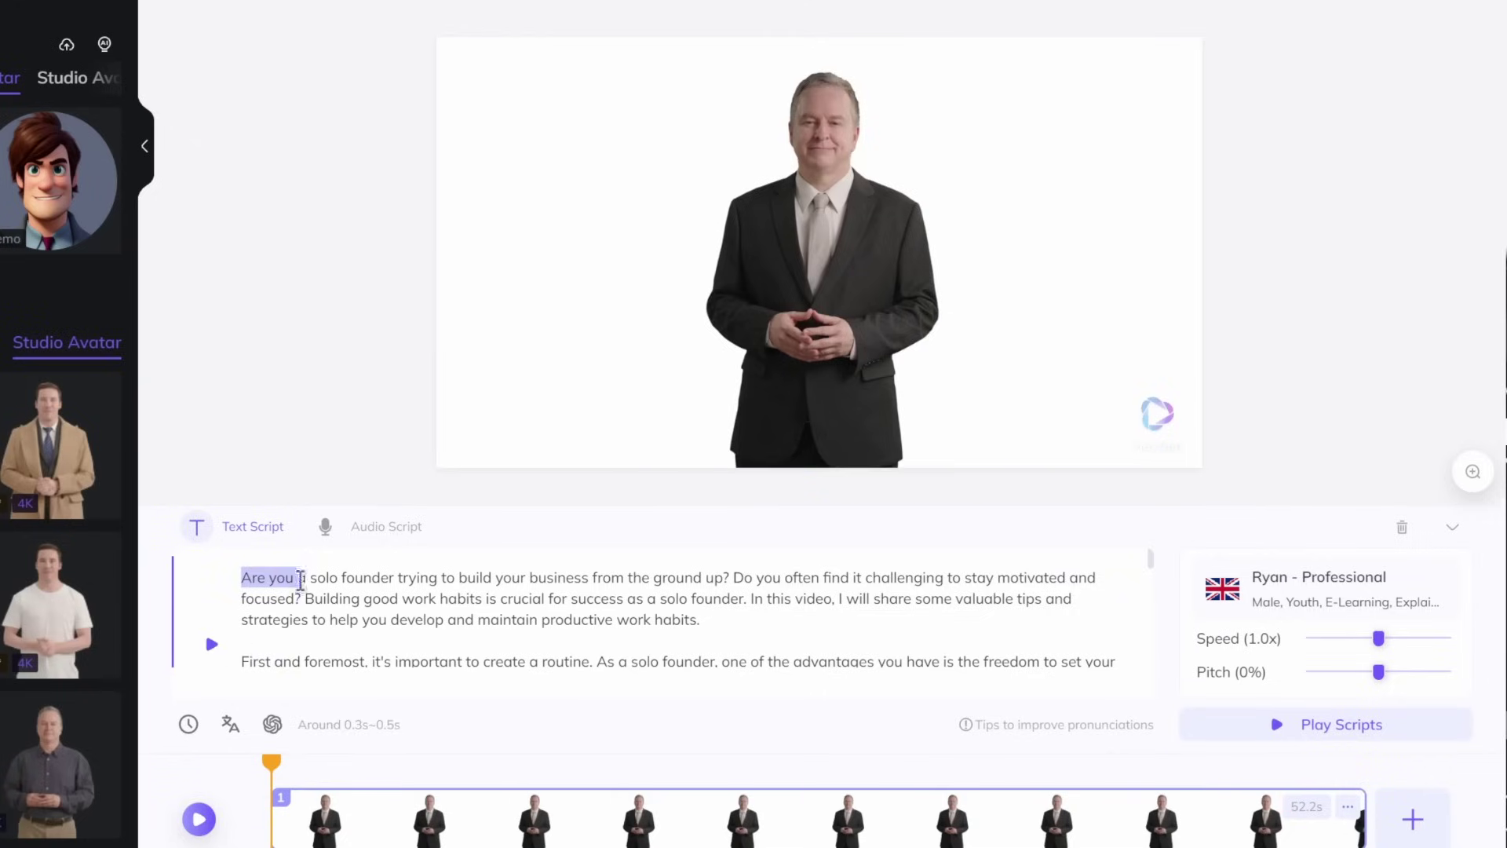
click(379, 645)
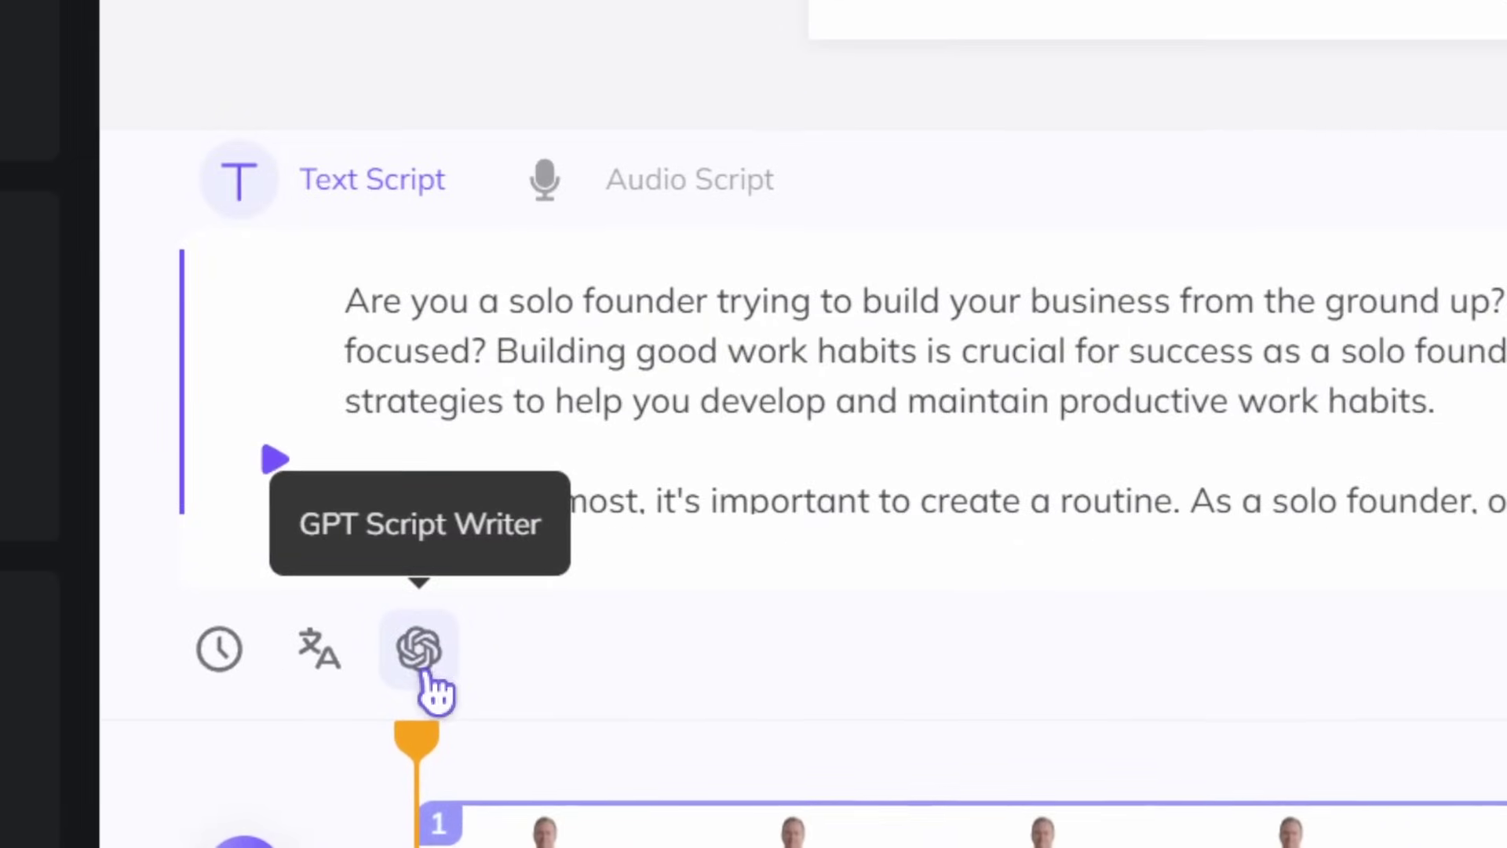
click(429, 677)
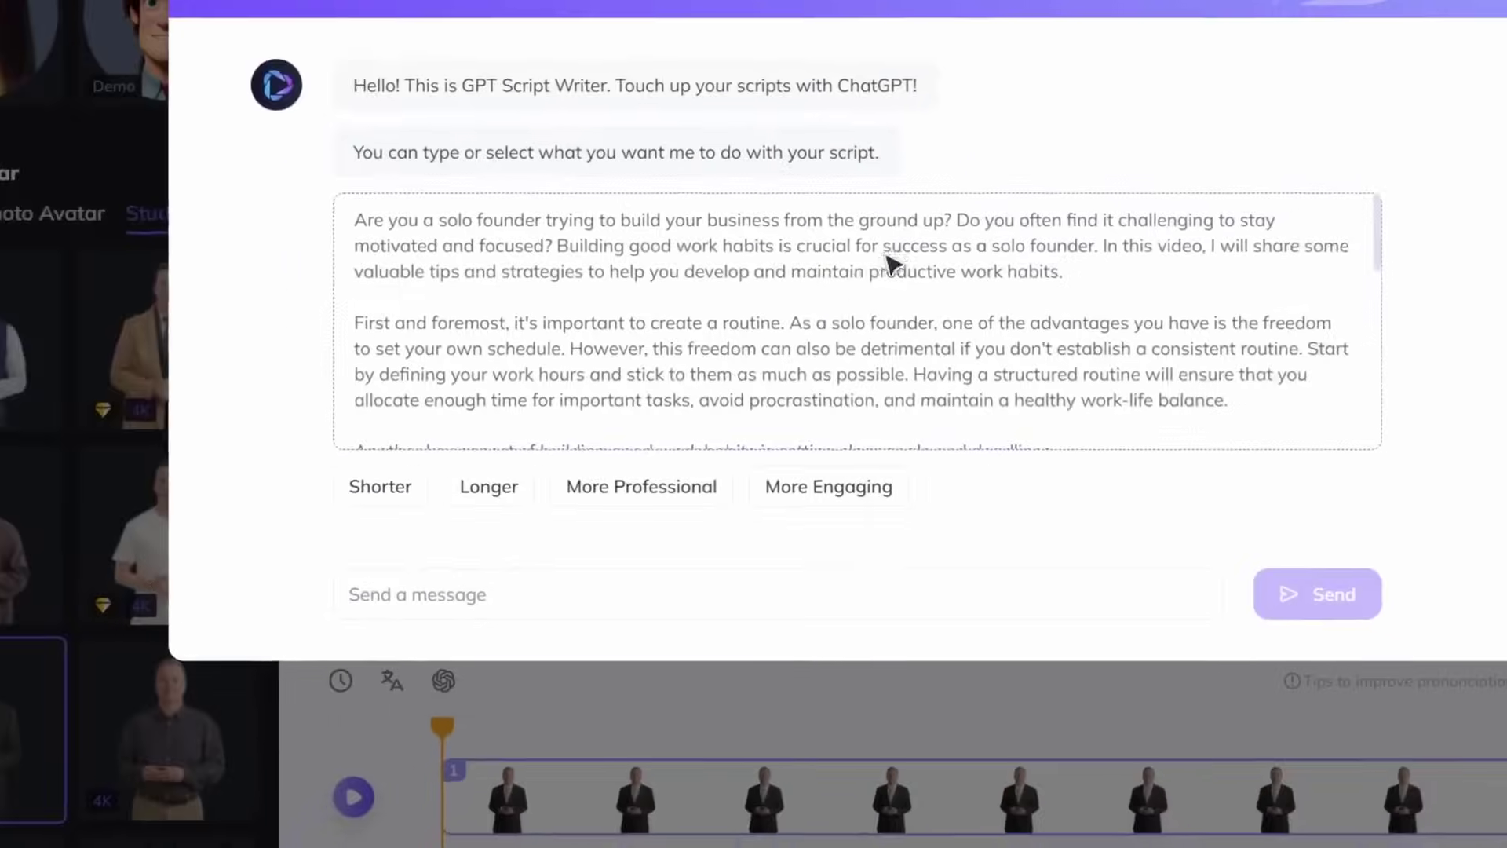
scroll(1132, 322, down, 5)
scroll(1133, 326, down, 5)
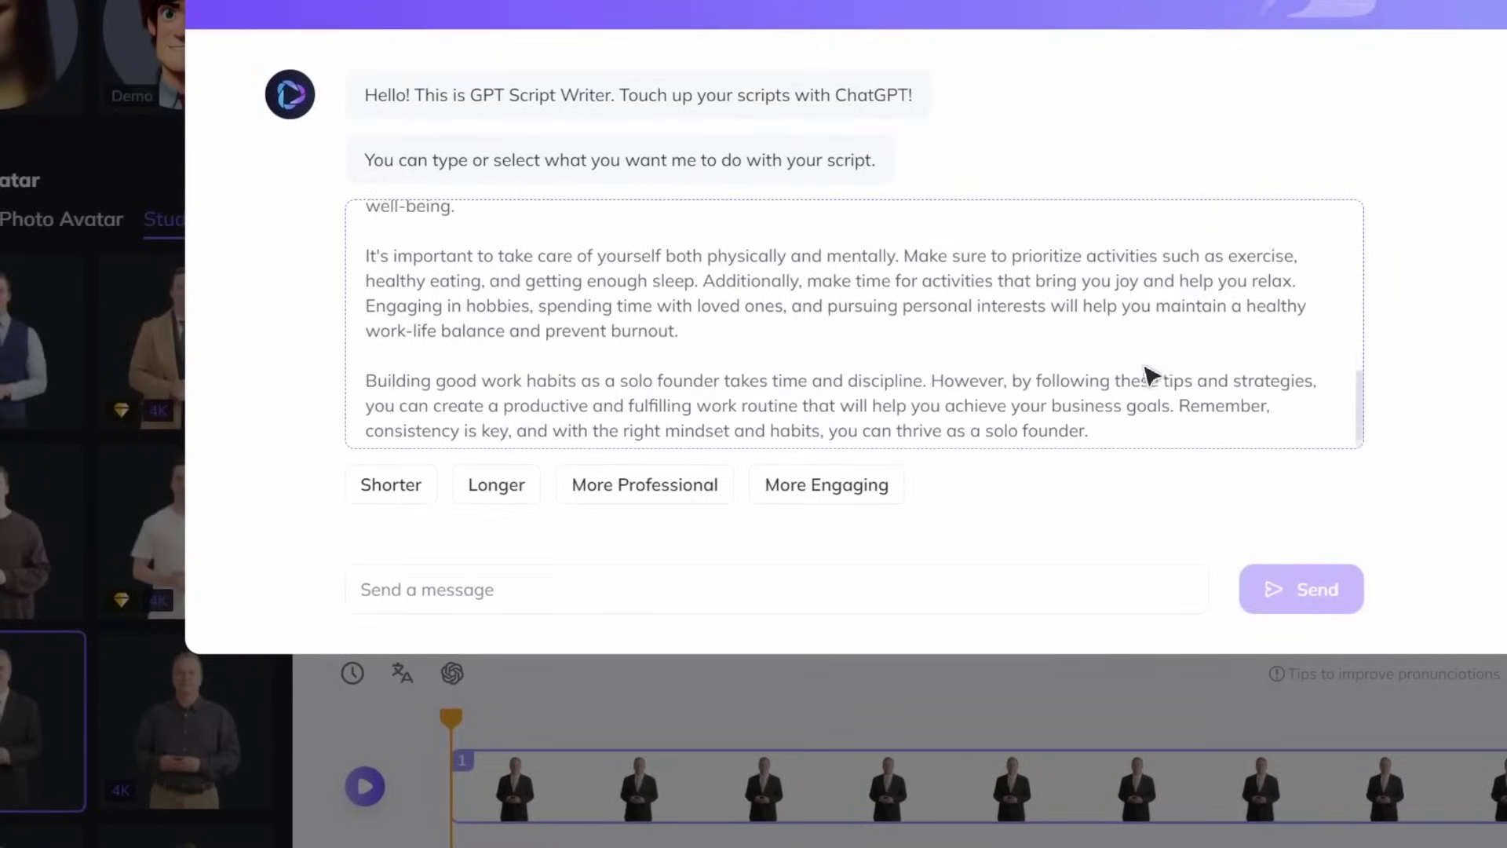
scroll(1148, 374, up, 10)
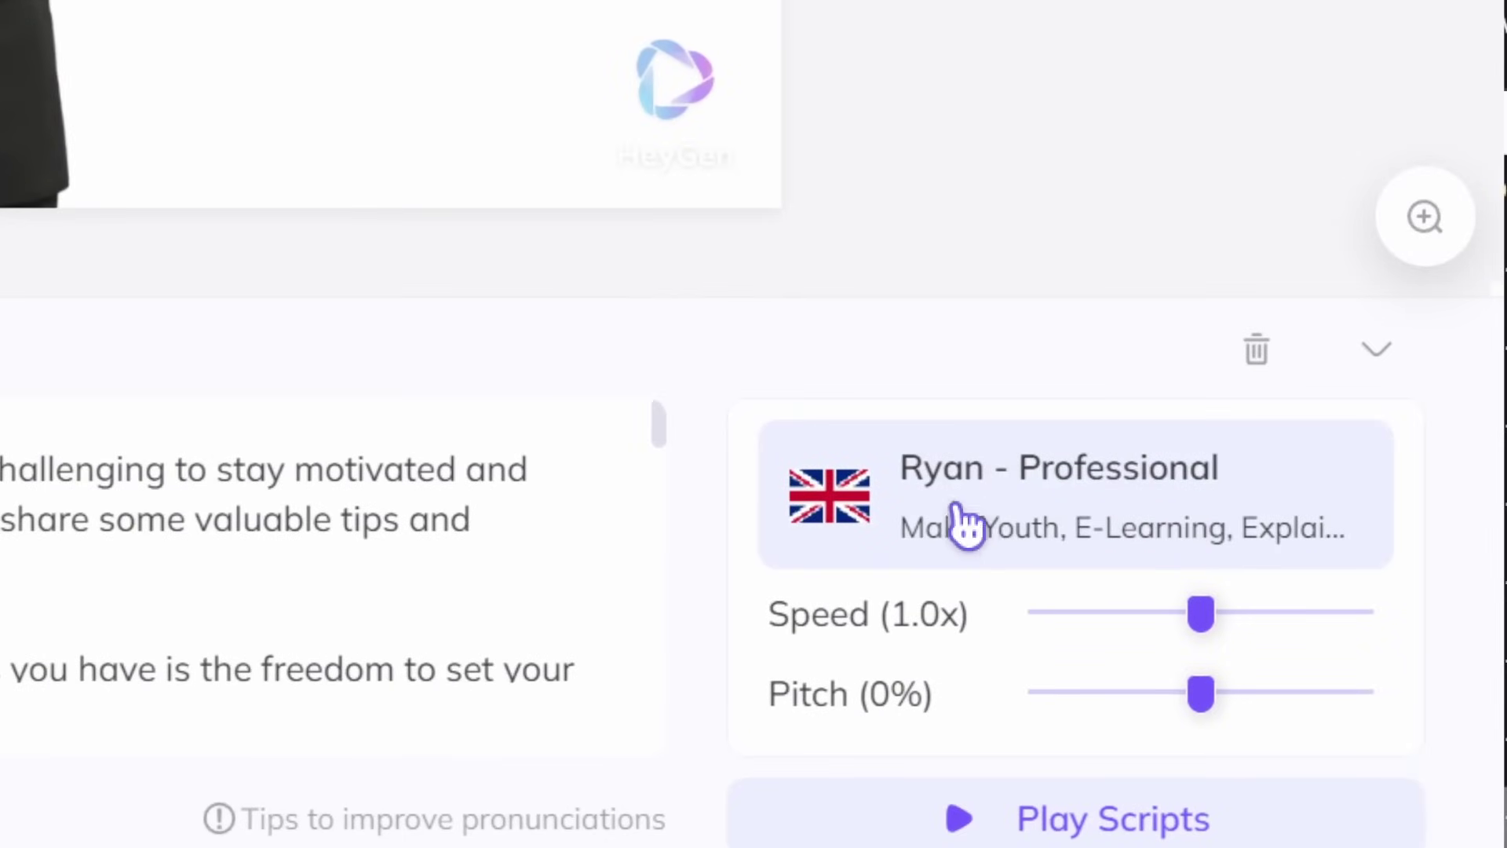
Open the voice list and cancel adding a voice by API, leaving the key empty
click(967, 511)
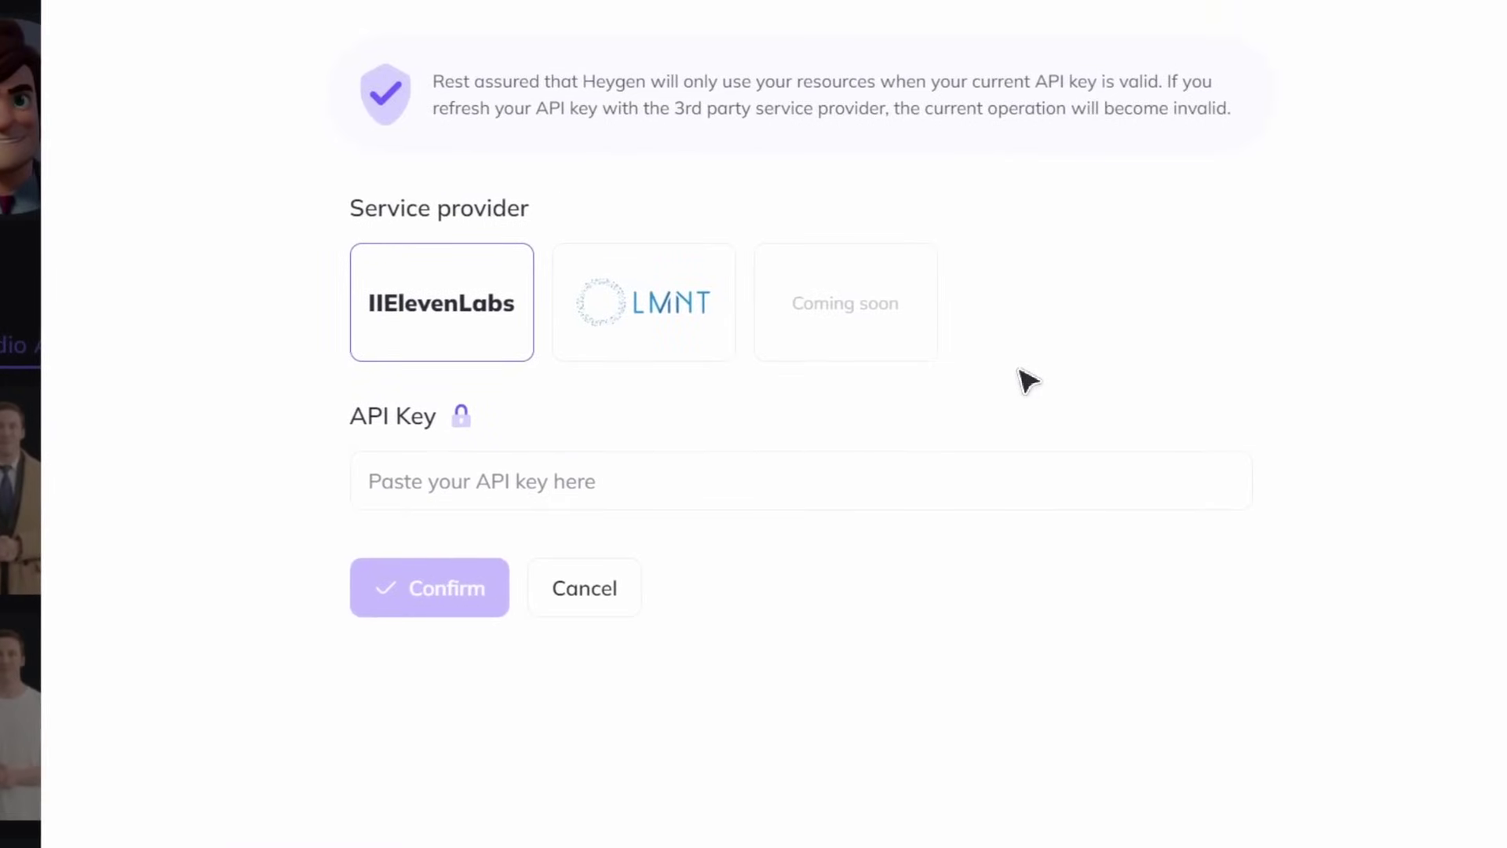
click(550, 483)
click(533, 397)
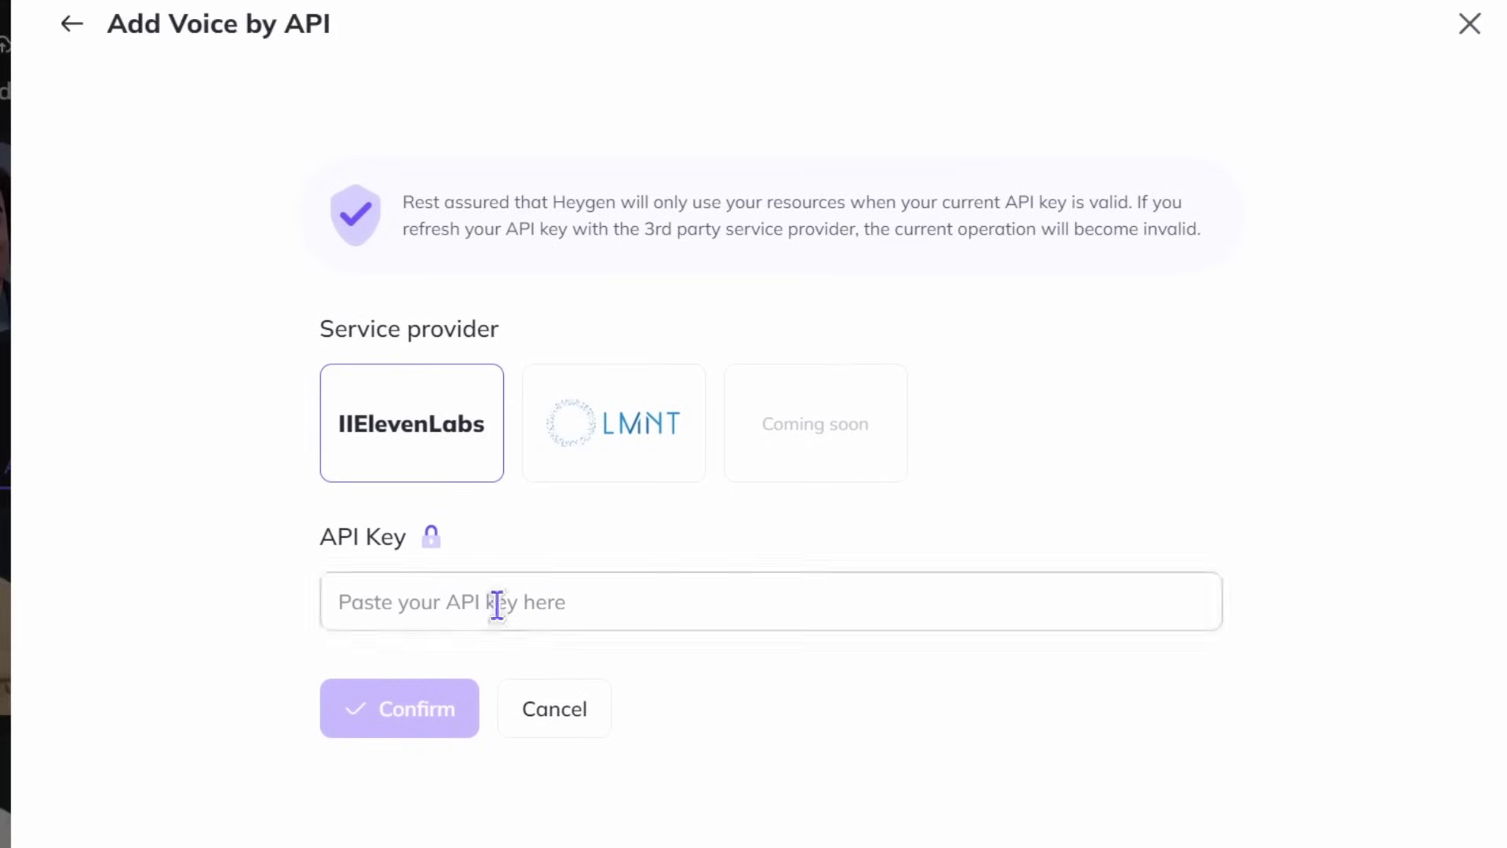
click(551, 719)
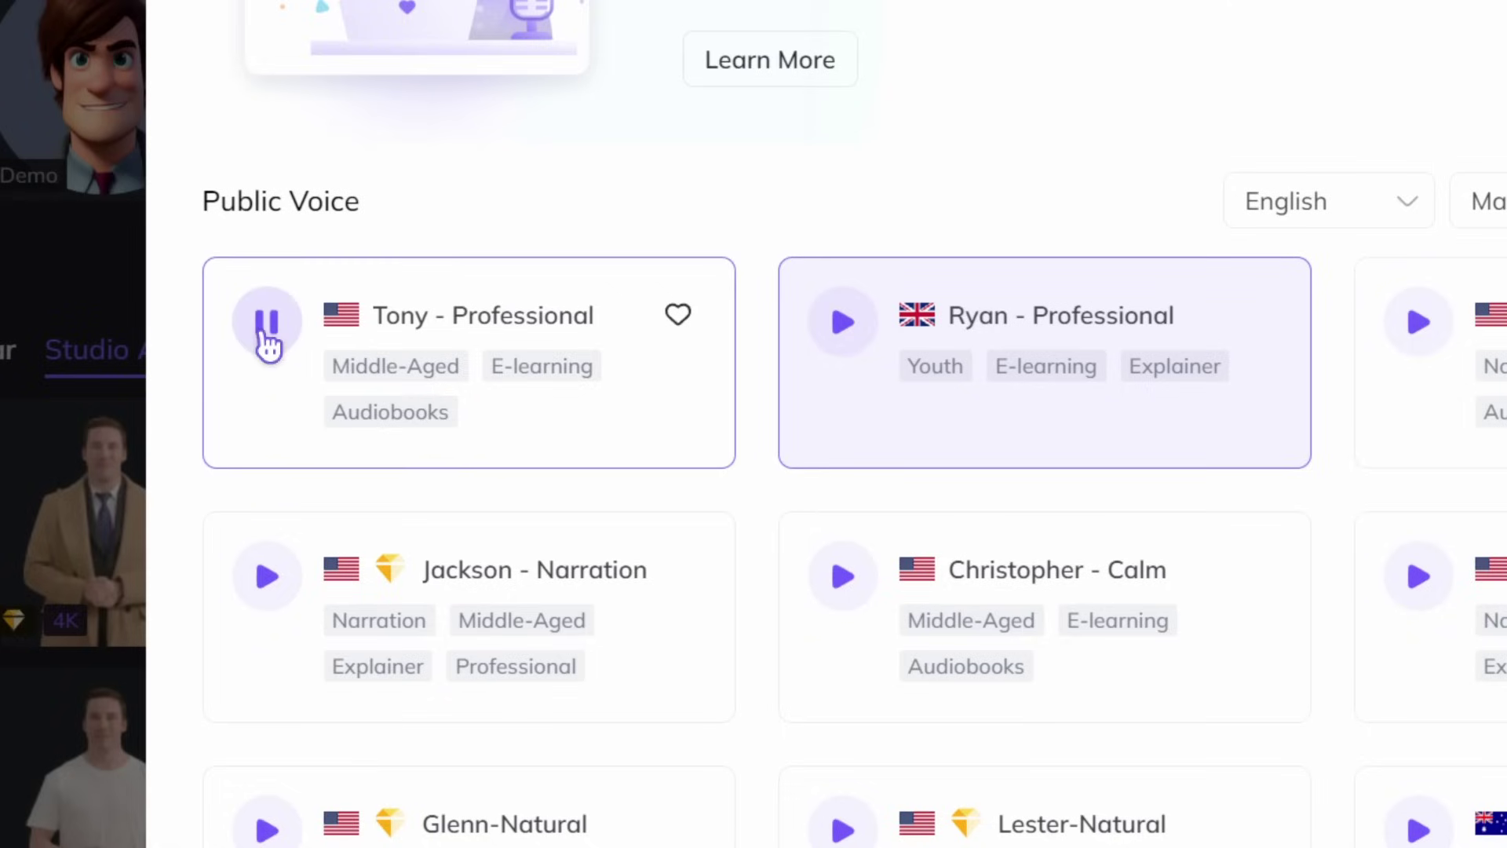
Stop the Tony and Jackson voice samples and nudge the avatar slightly on the canvas
click(269, 341)
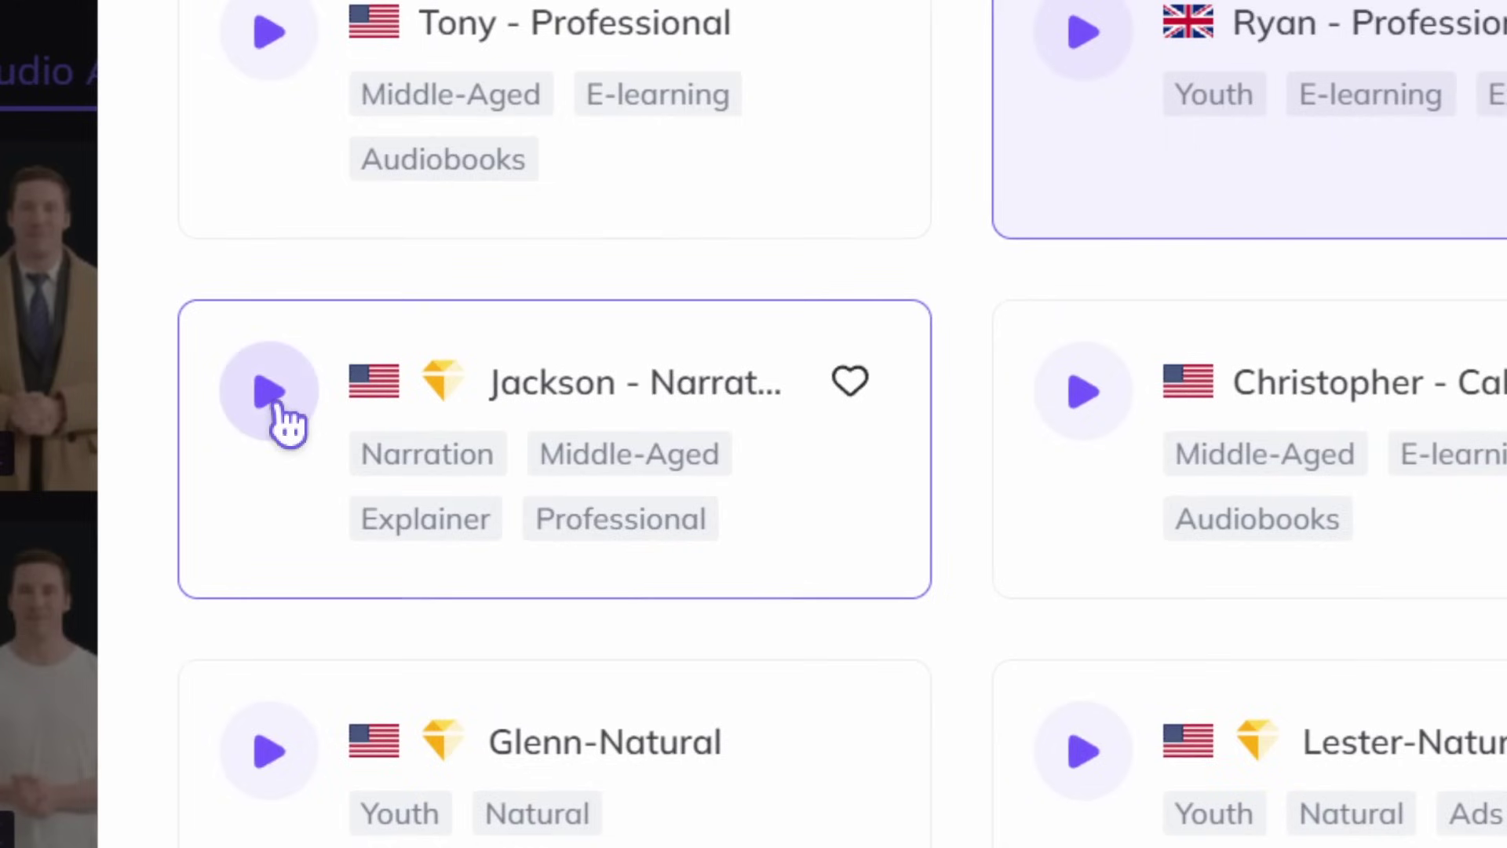
click(279, 431)
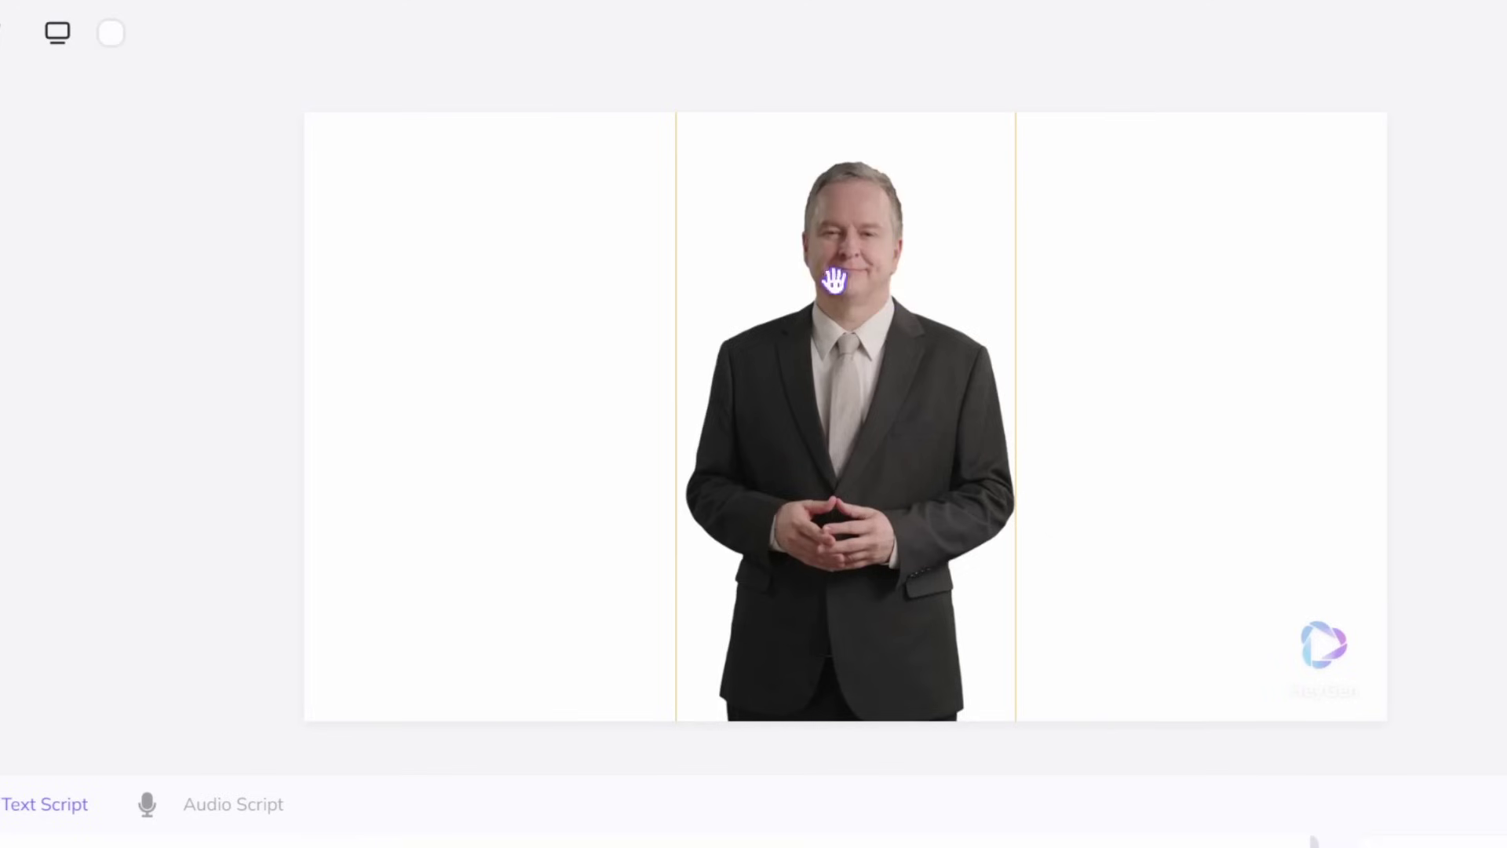
drag(840, 381, 832, 371)
click(206, 376)
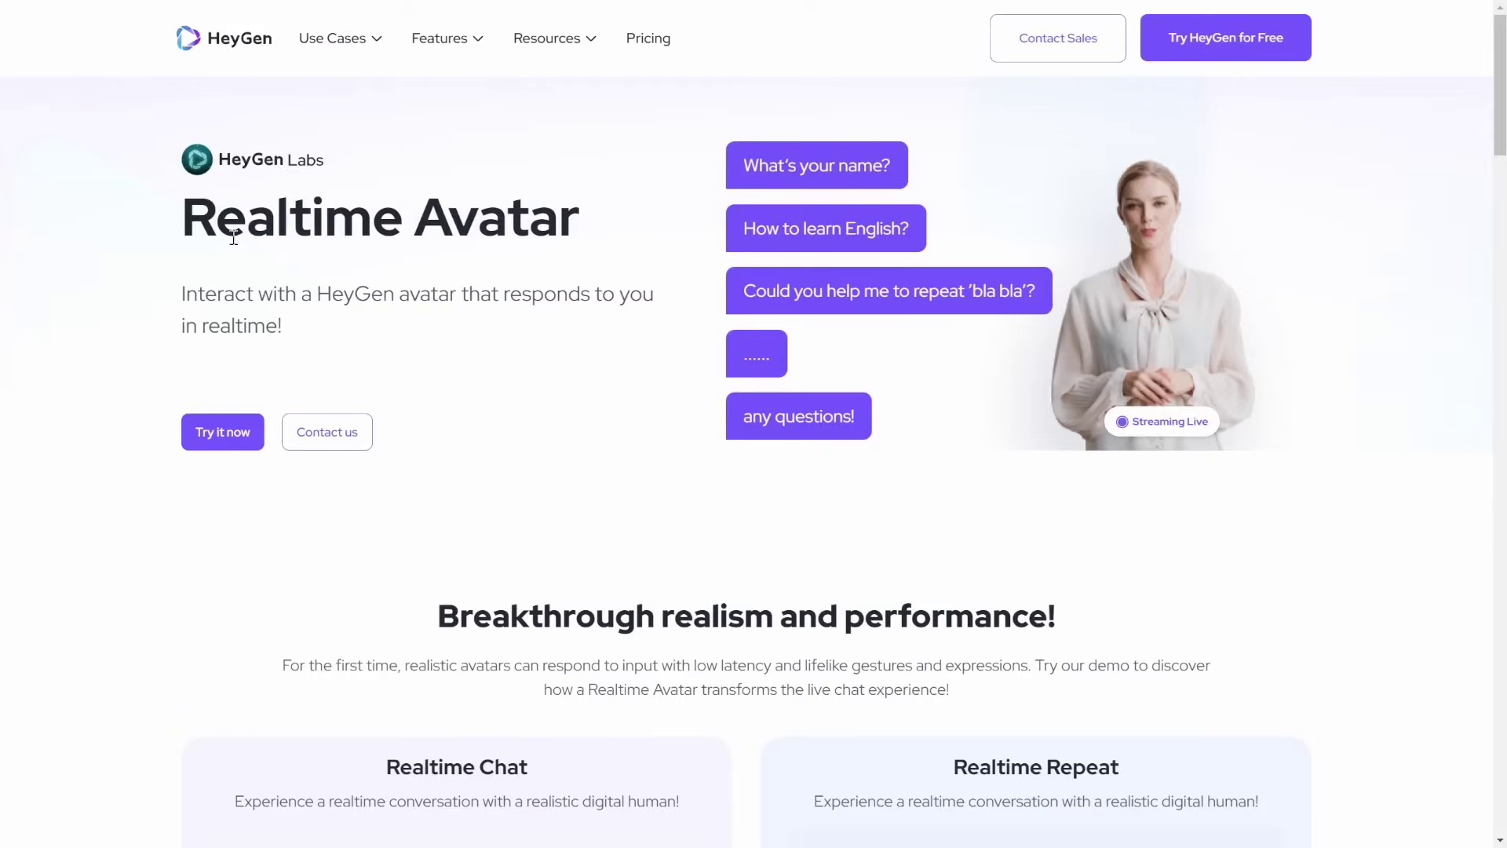
drag(183, 222, 581, 248)
click(663, 498)
scroll(663, 499, down, 2)
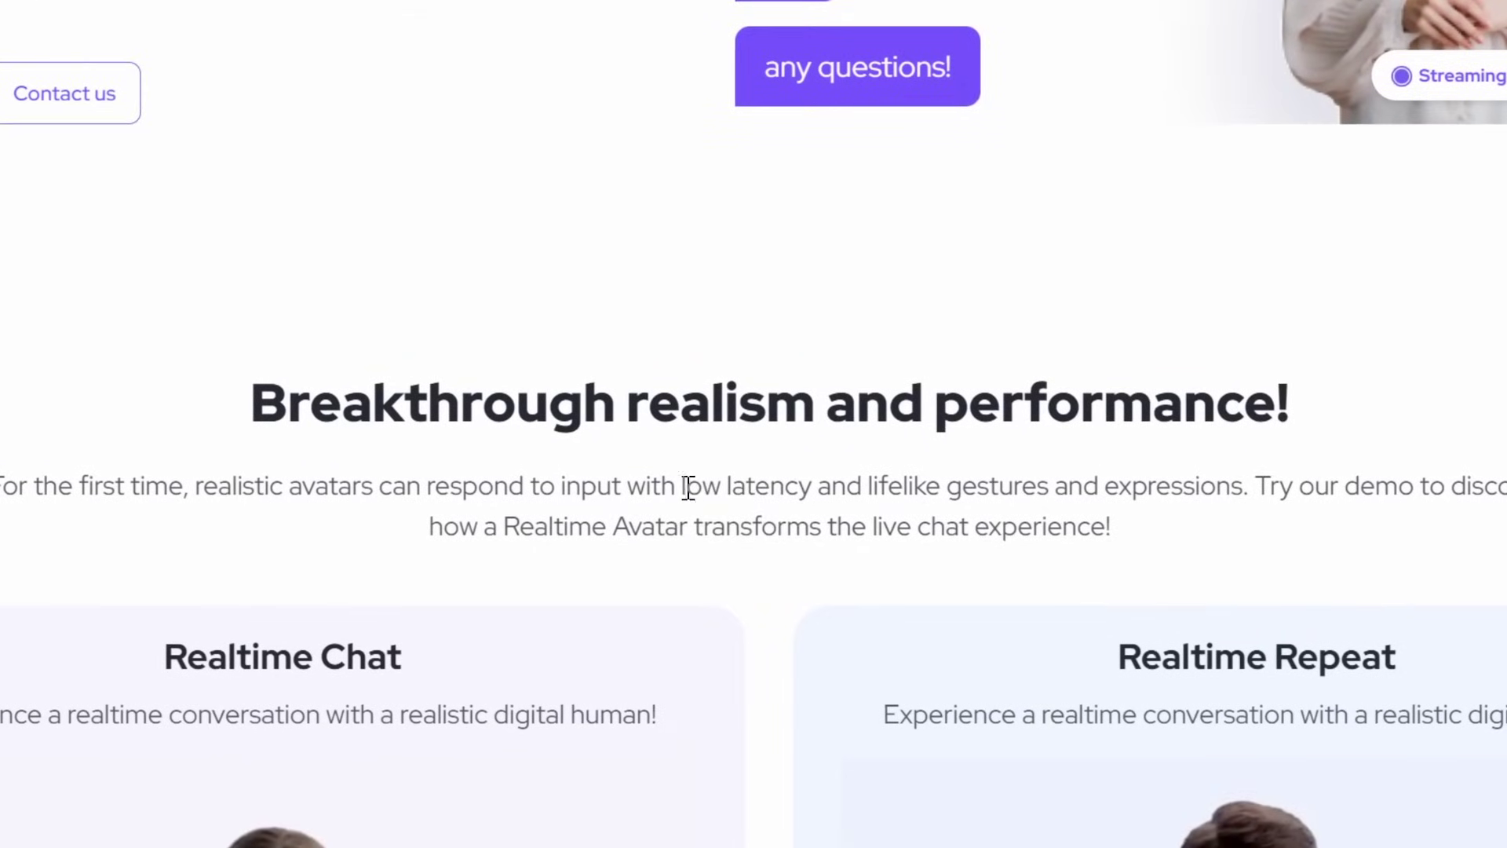
drag(687, 488, 807, 490)
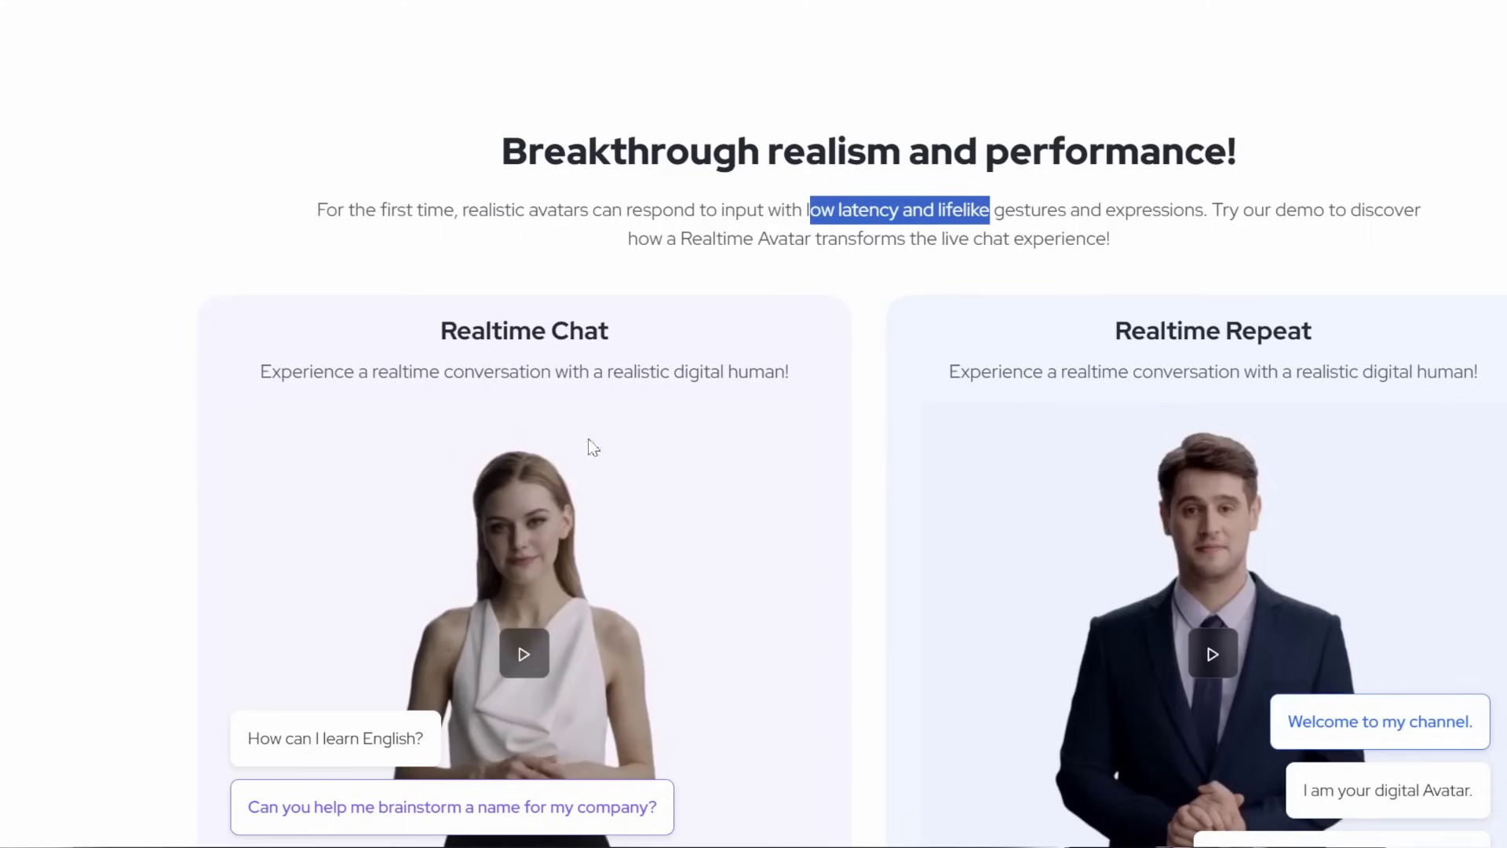
scroll(578, 424, down, 1)
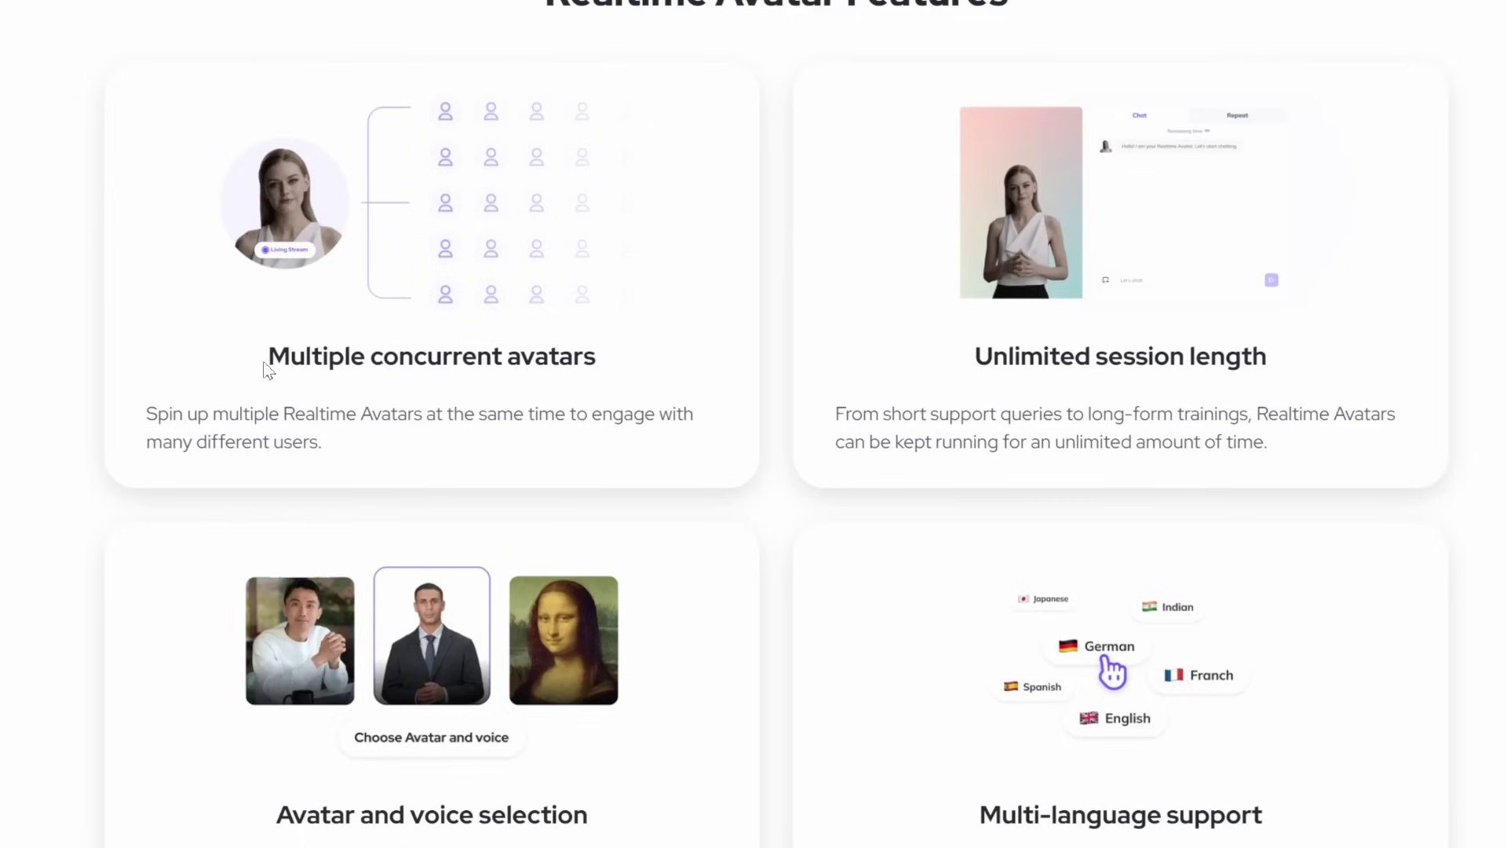
drag(268, 358, 578, 362)
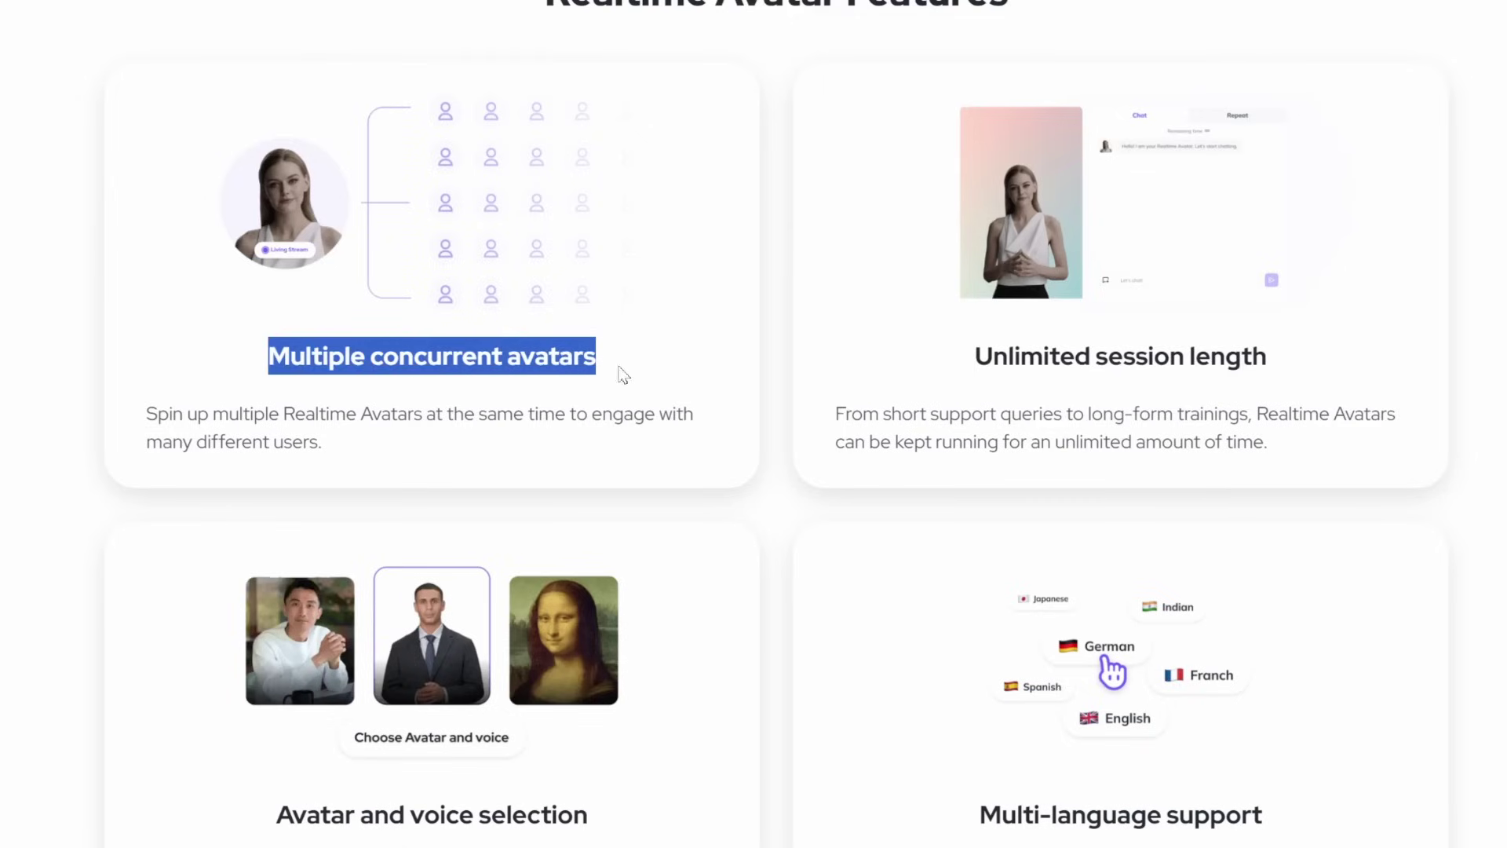
click(686, 420)
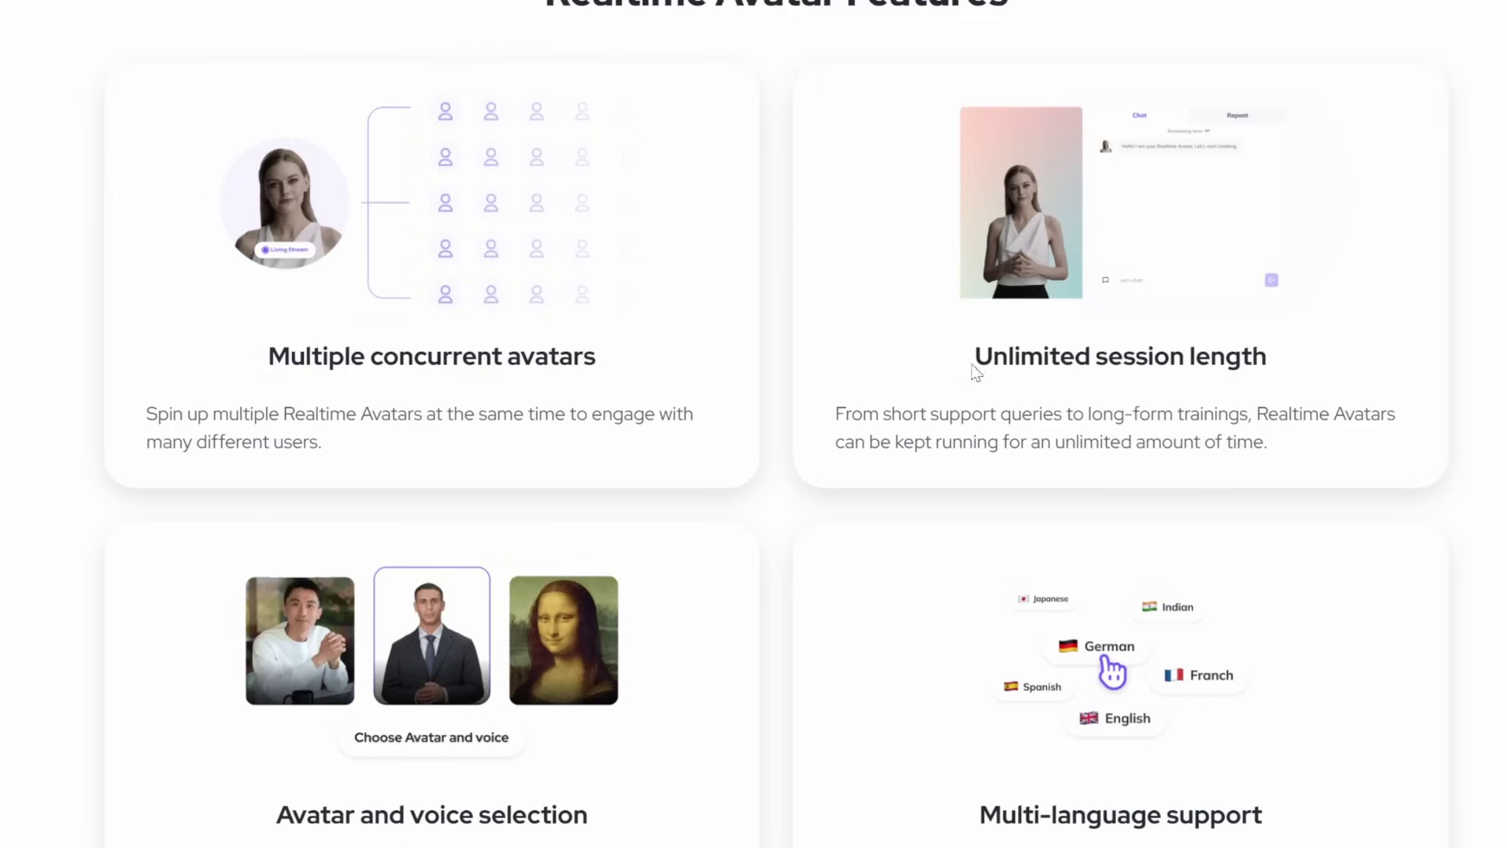
drag(981, 363, 1285, 358)
scroll(865, 531, down, 3)
drag(277, 501, 577, 503)
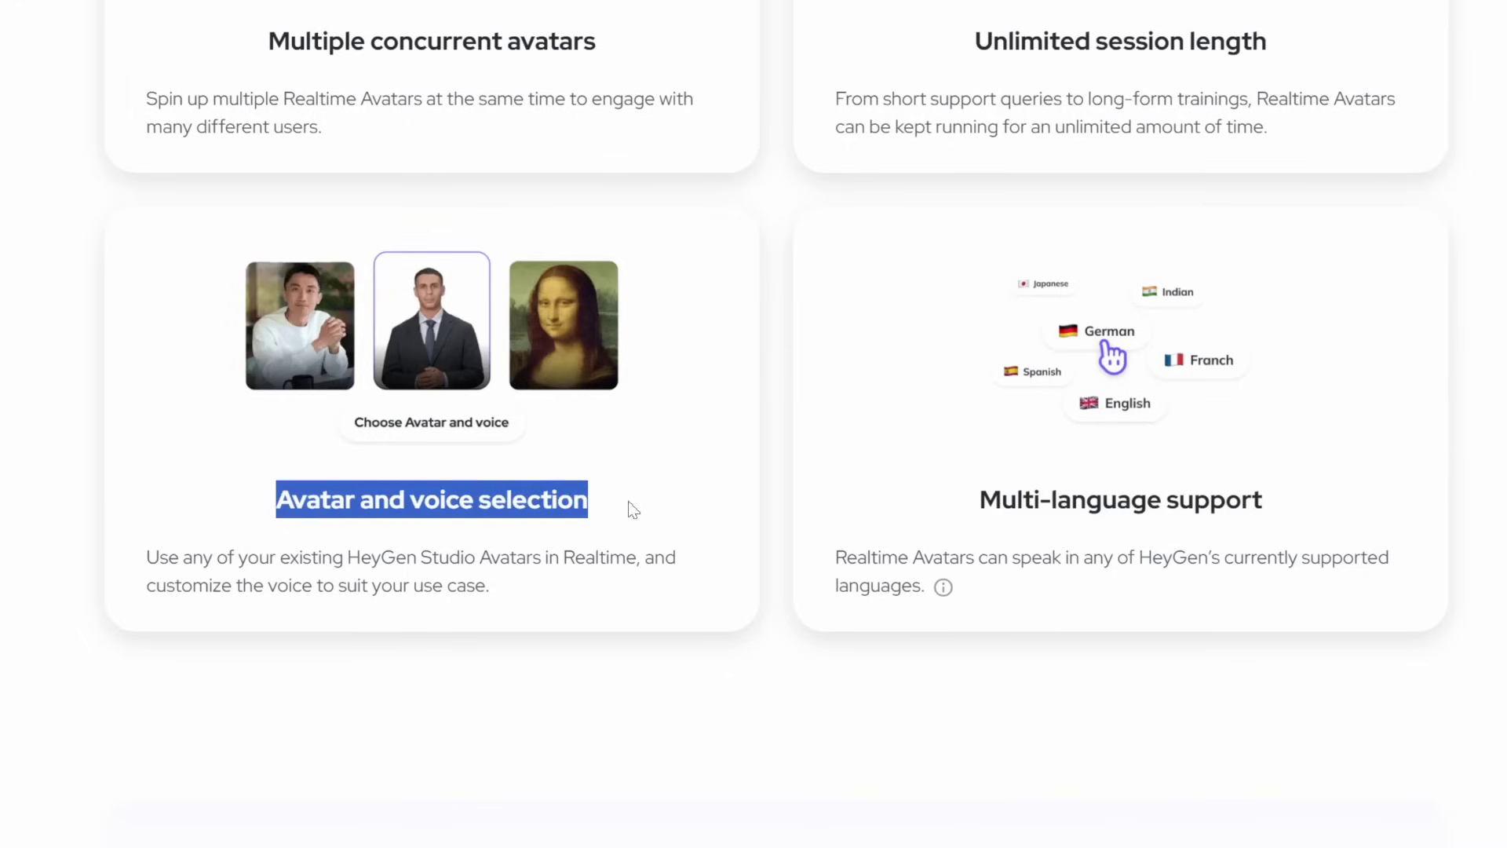
drag(972, 518, 1336, 520)
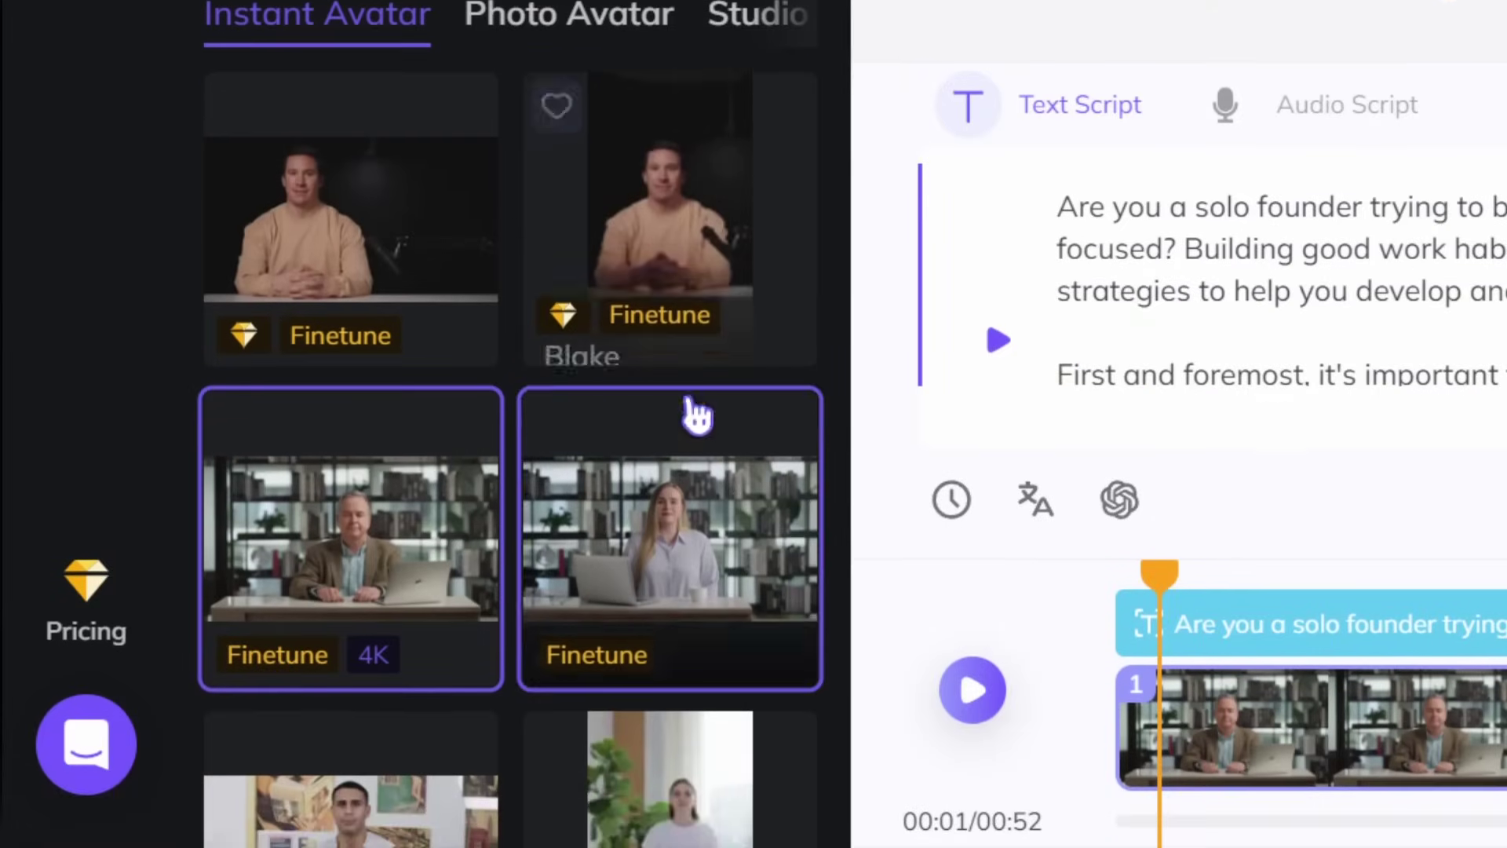
scroll(589, 672, down, 2)
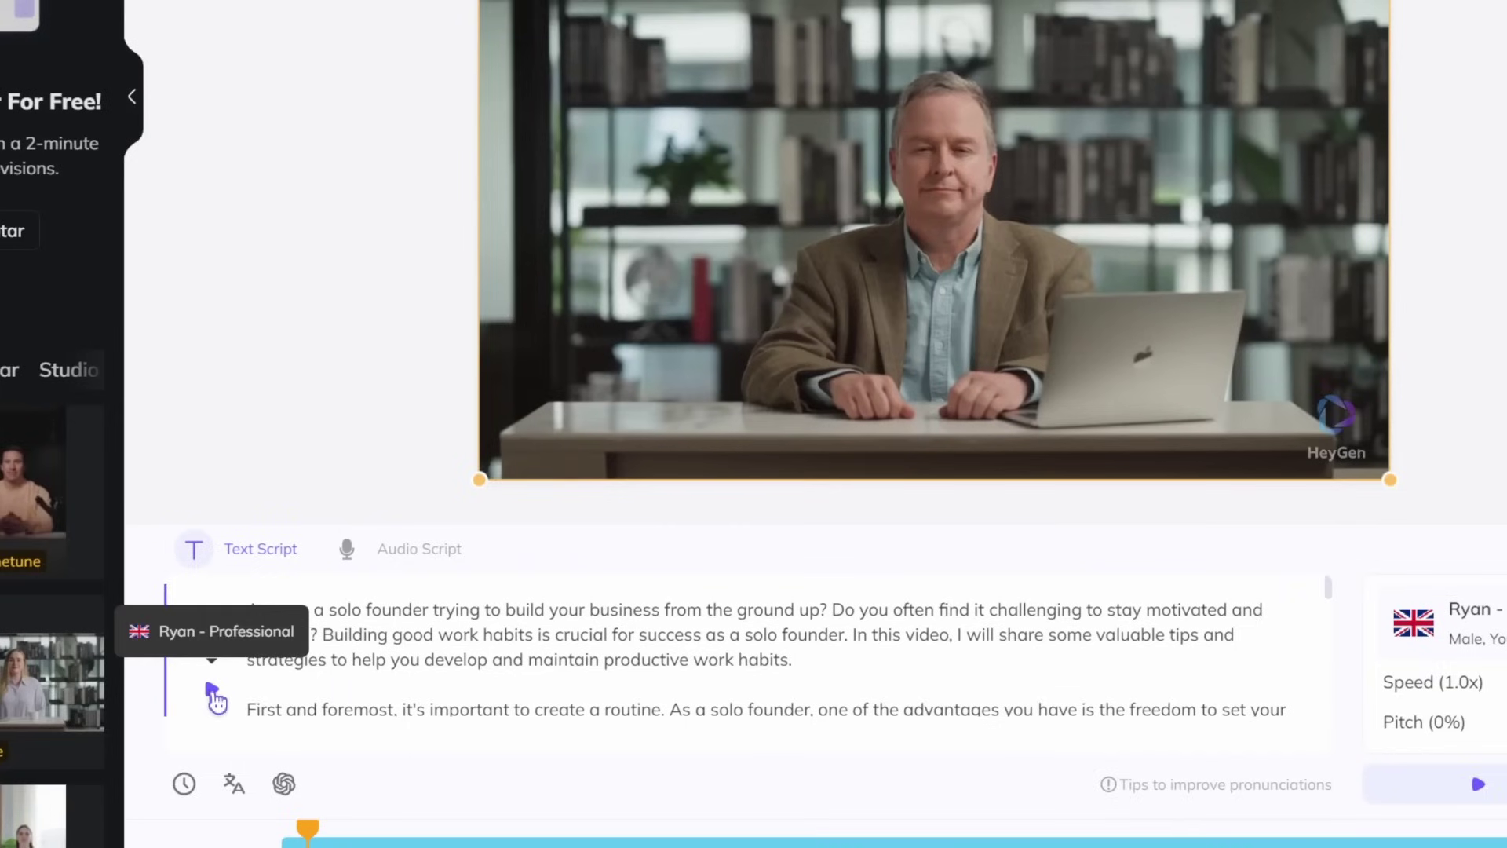
Preview the script audio, then switch the scene's avatar to Matthew and then Vera
click(213, 694)
click(214, 697)
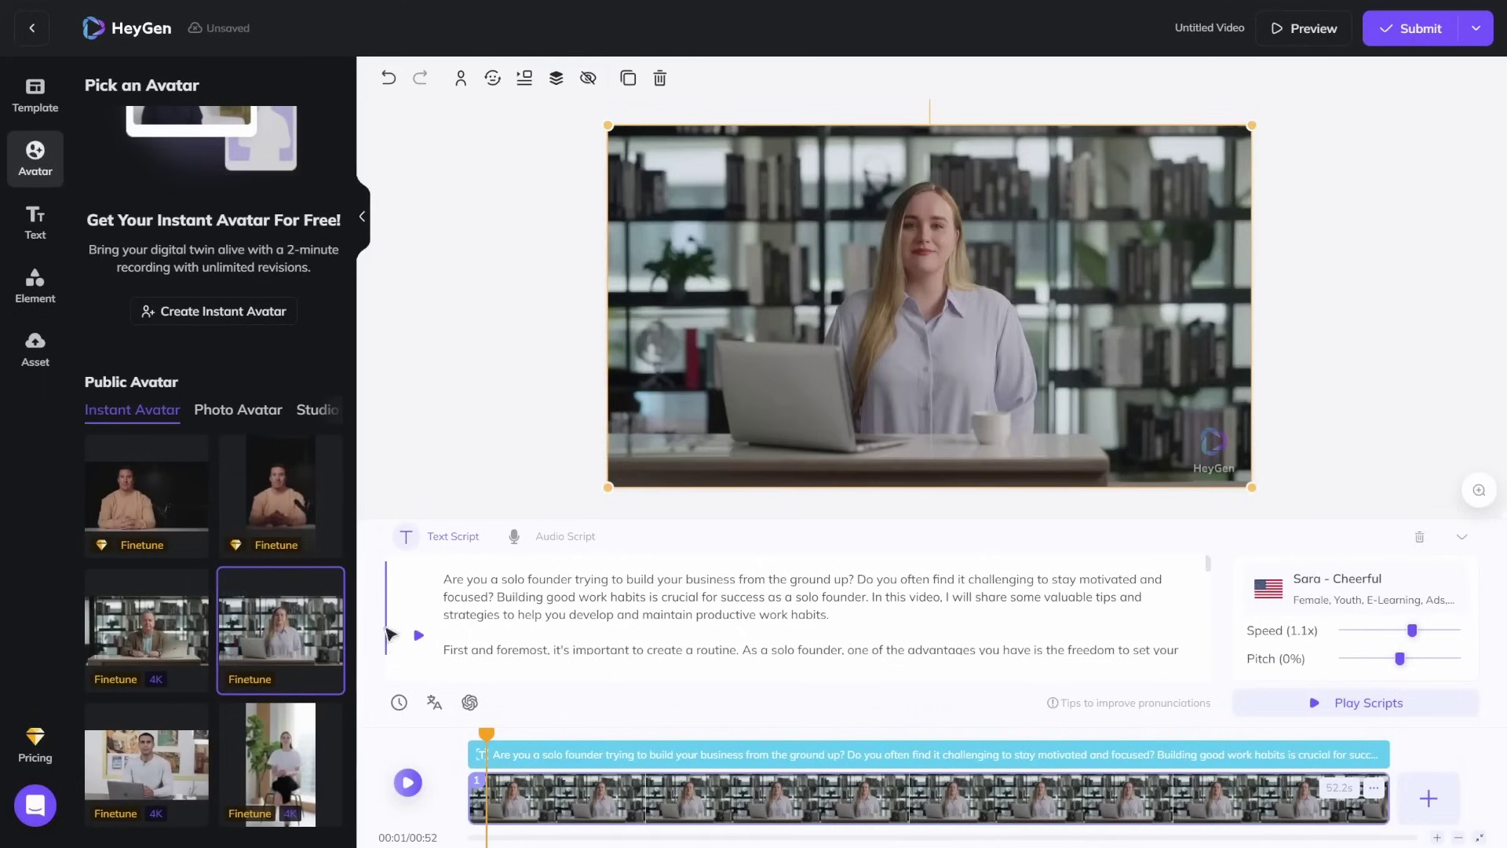
click(171, 766)
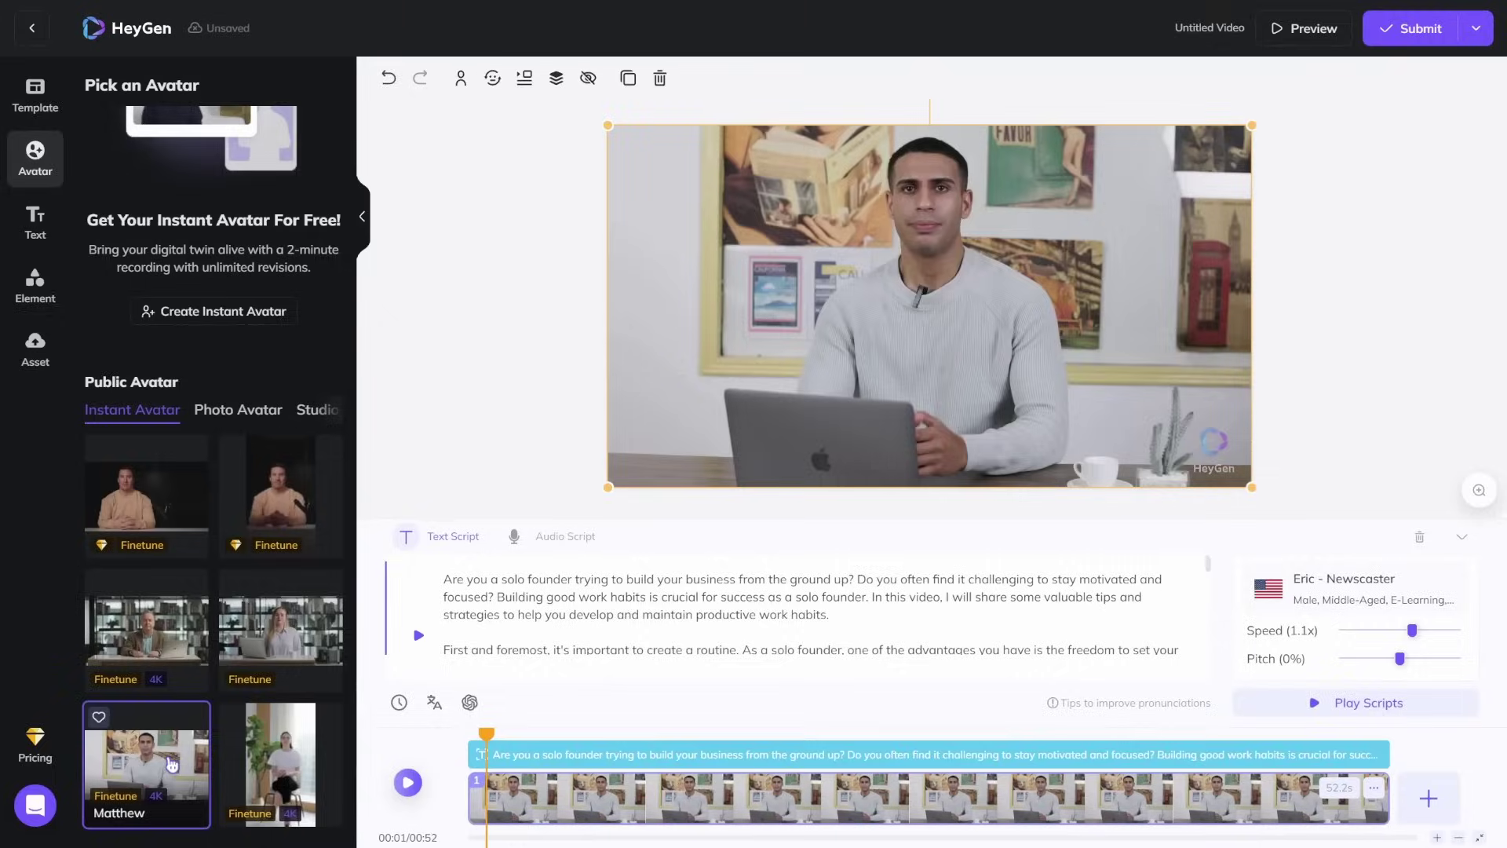
click(295, 767)
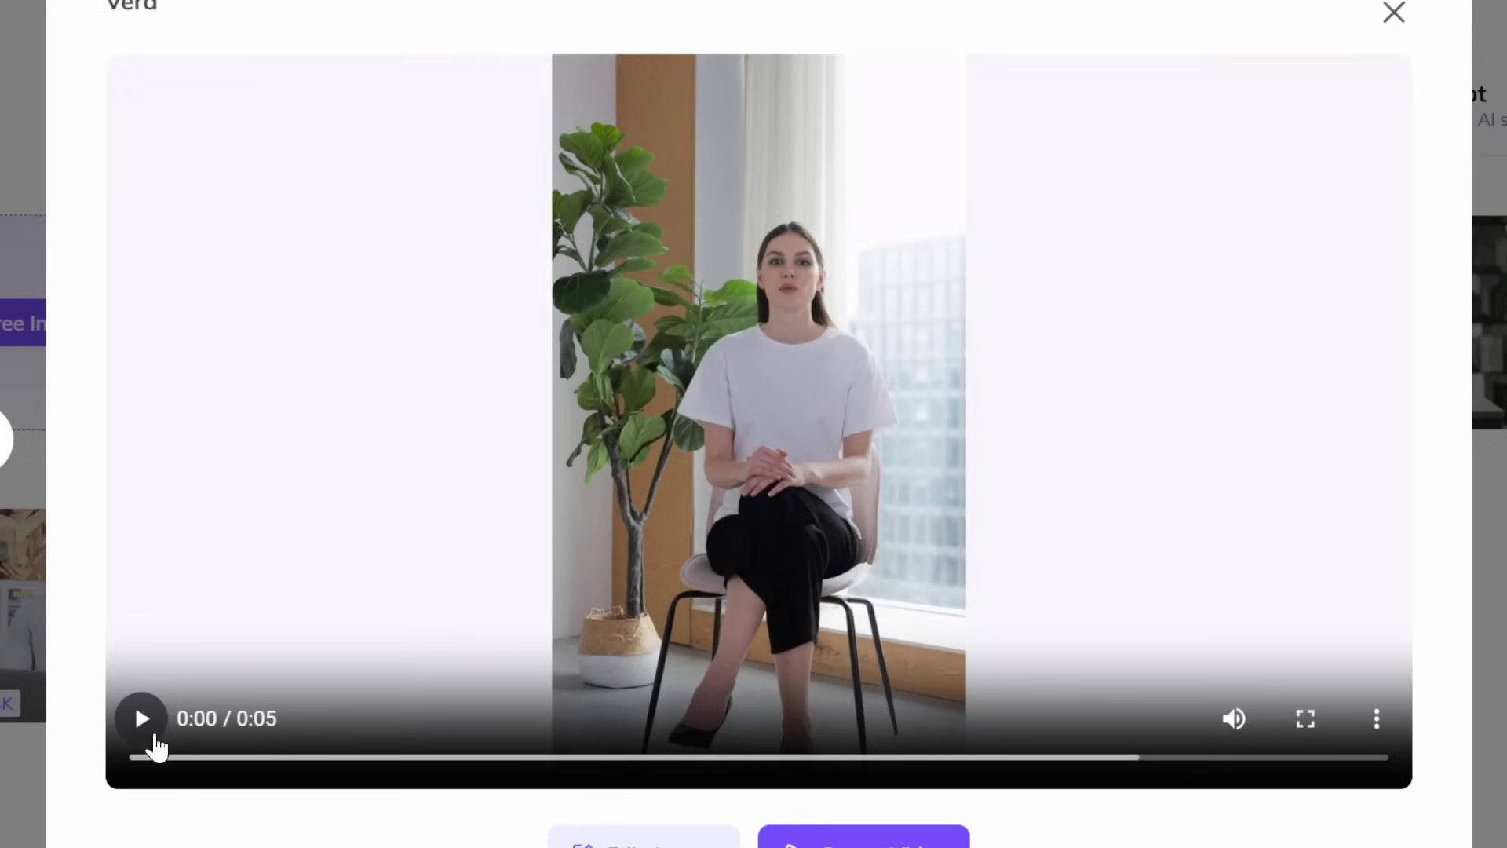
Play Vera's preview clip, then close the Edward avatar preview
click(155, 738)
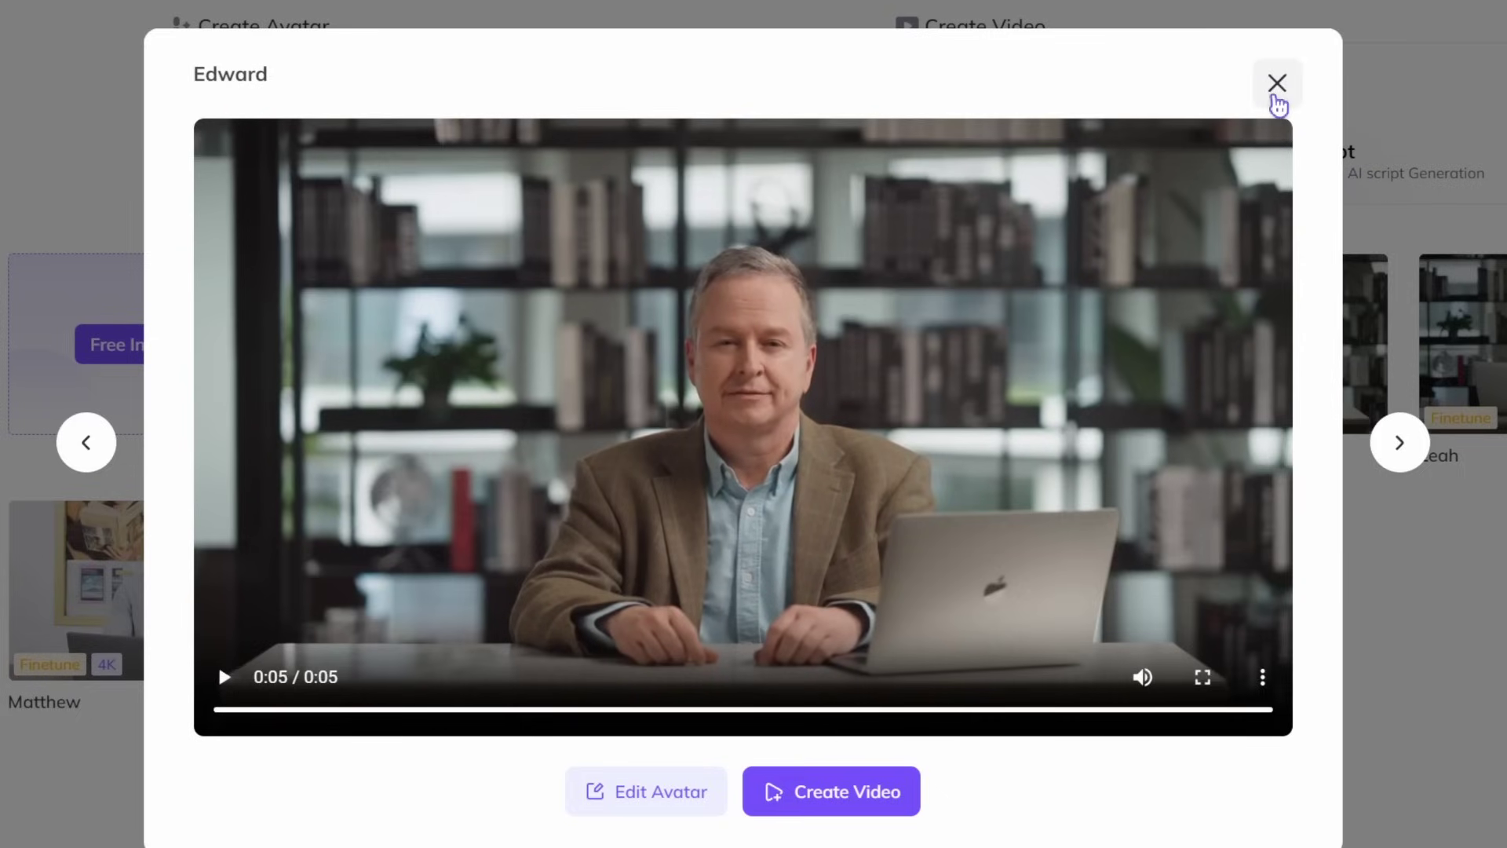
click(1275, 91)
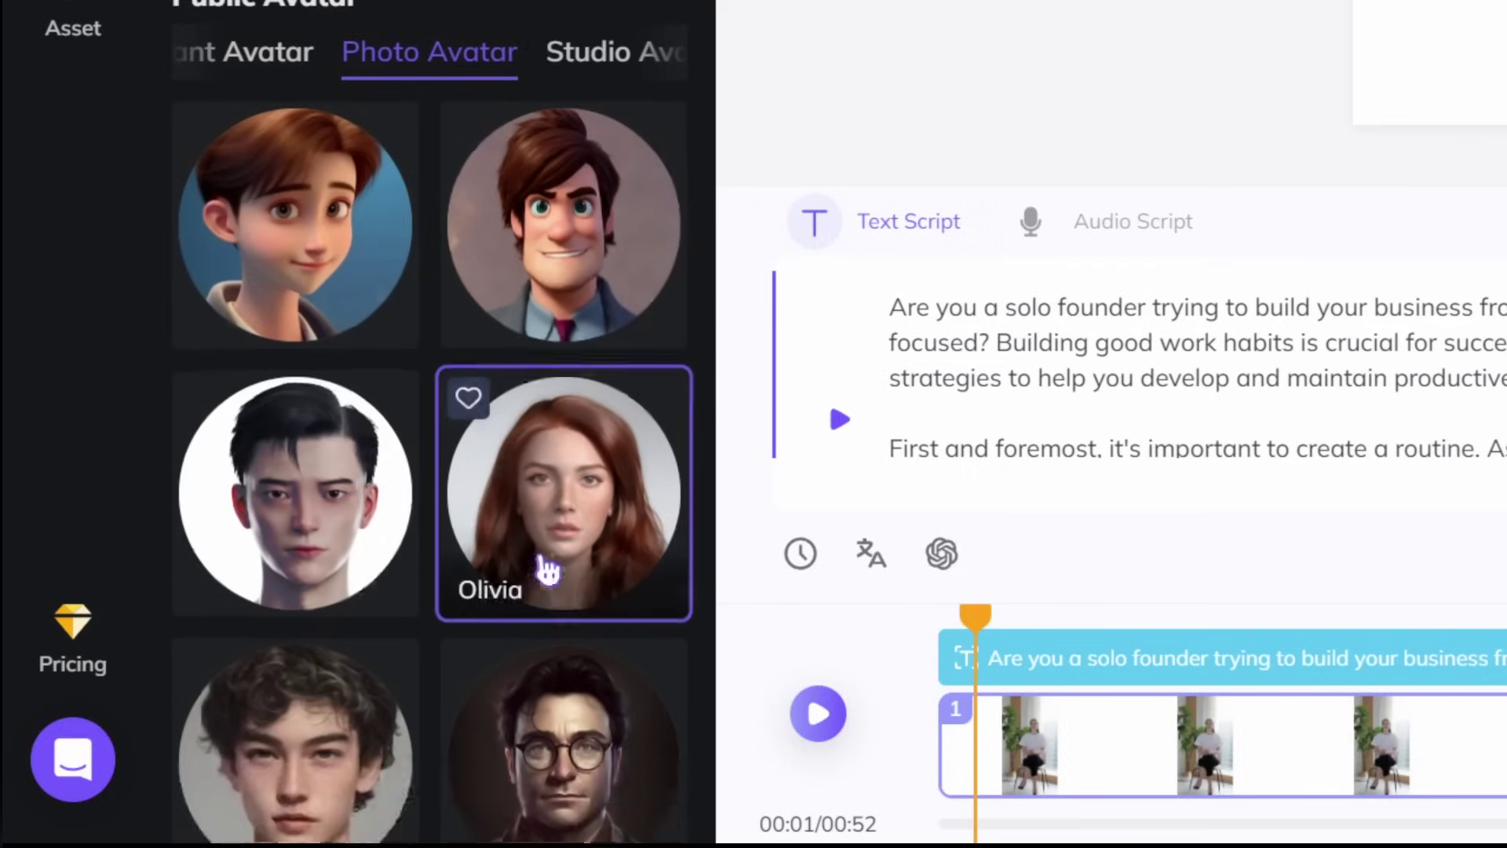
scroll(545, 569, down, 3)
scroll(347, 464, down, 2)
scroll(589, 448, down, 2)
scroll(327, 437, down, 2)
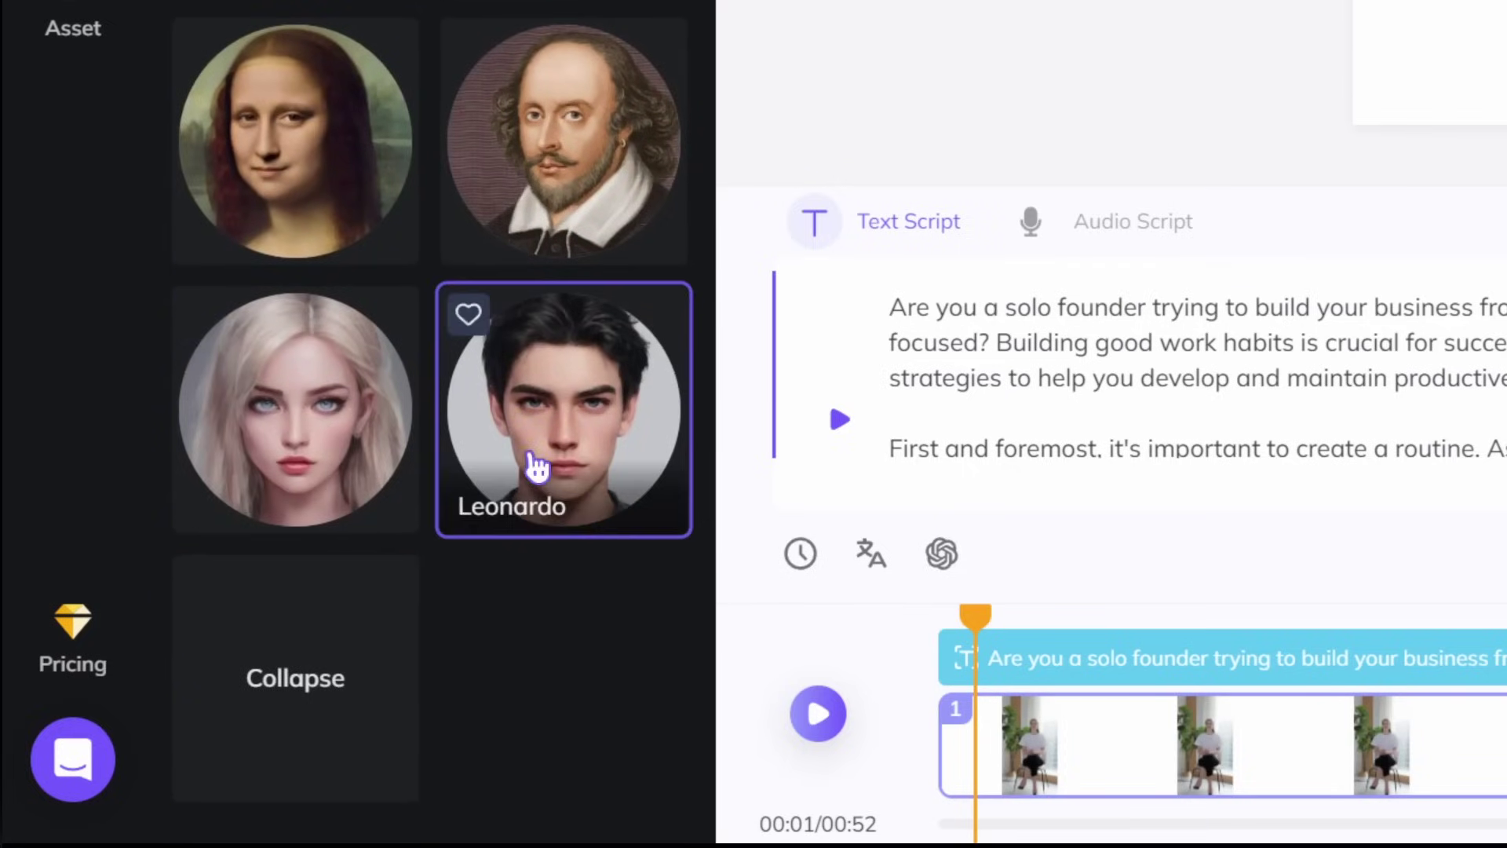
scroll(555, 460, up, 3)
scroll(566, 459, up, 2)
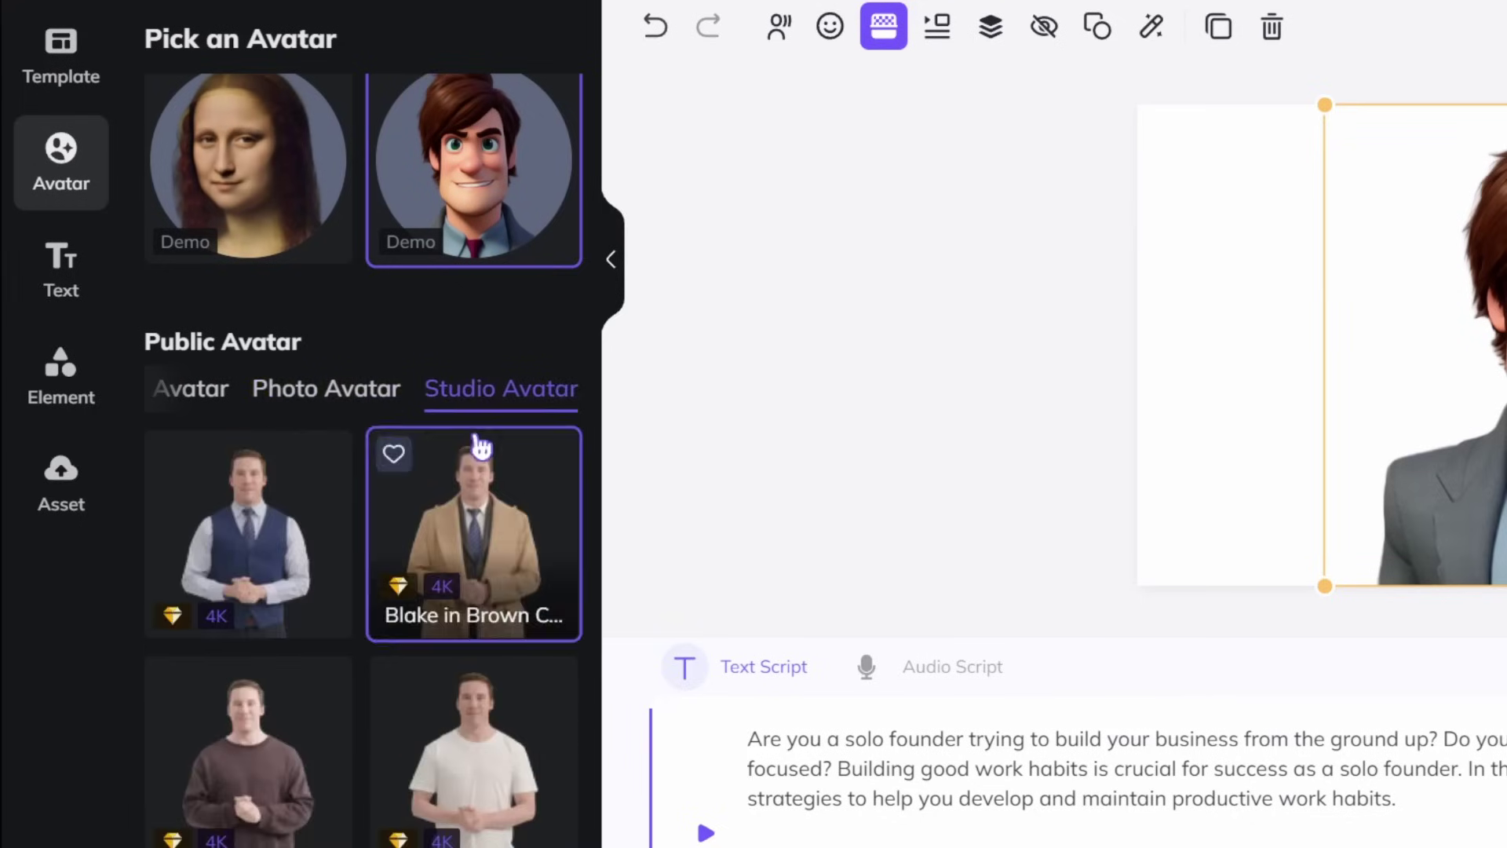
scroll(389, 507, down, 2)
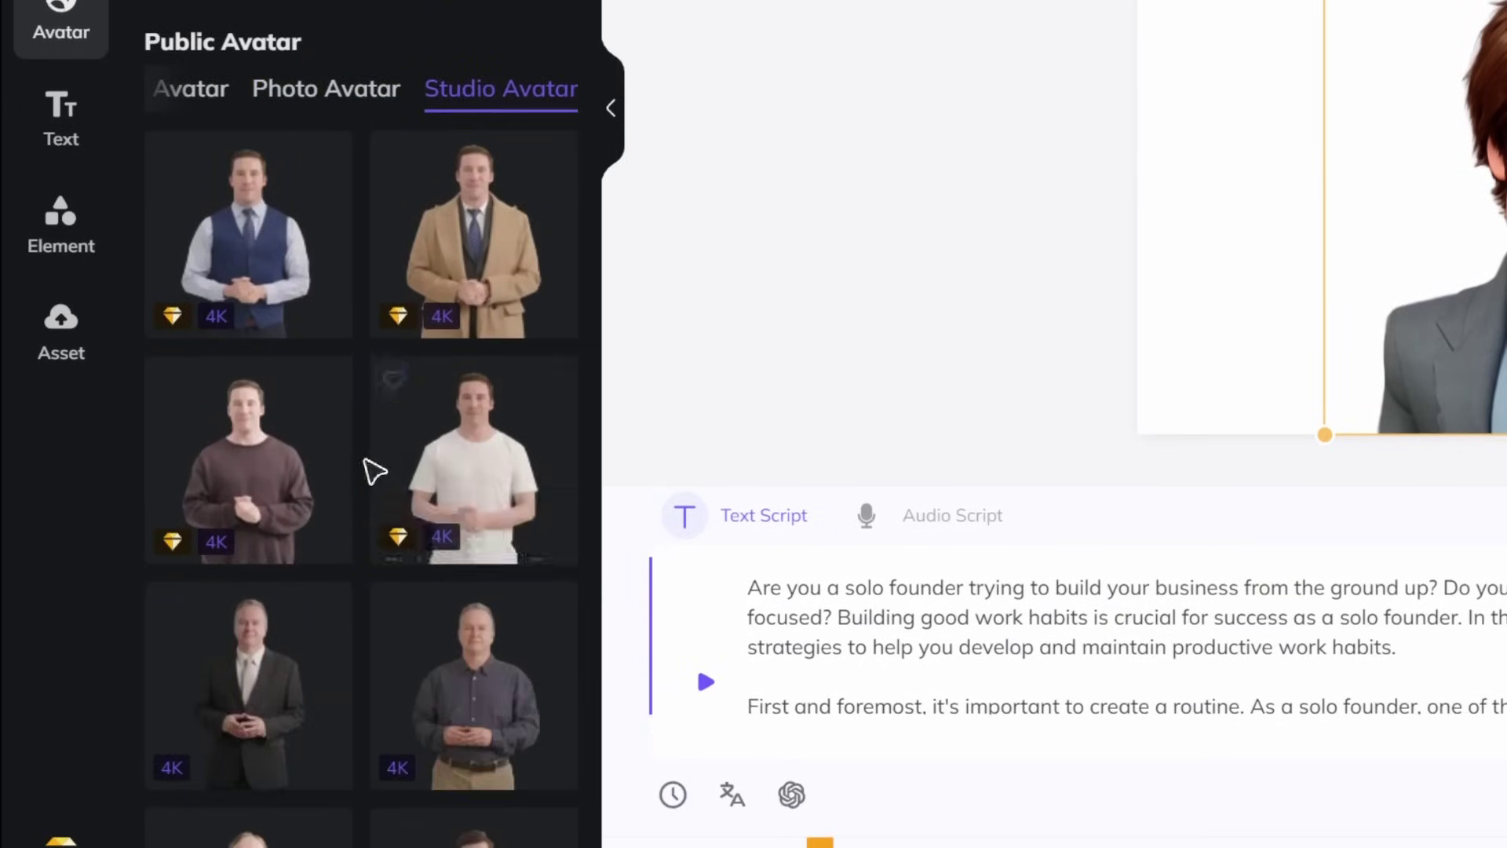
scroll(460, 494, down, 1)
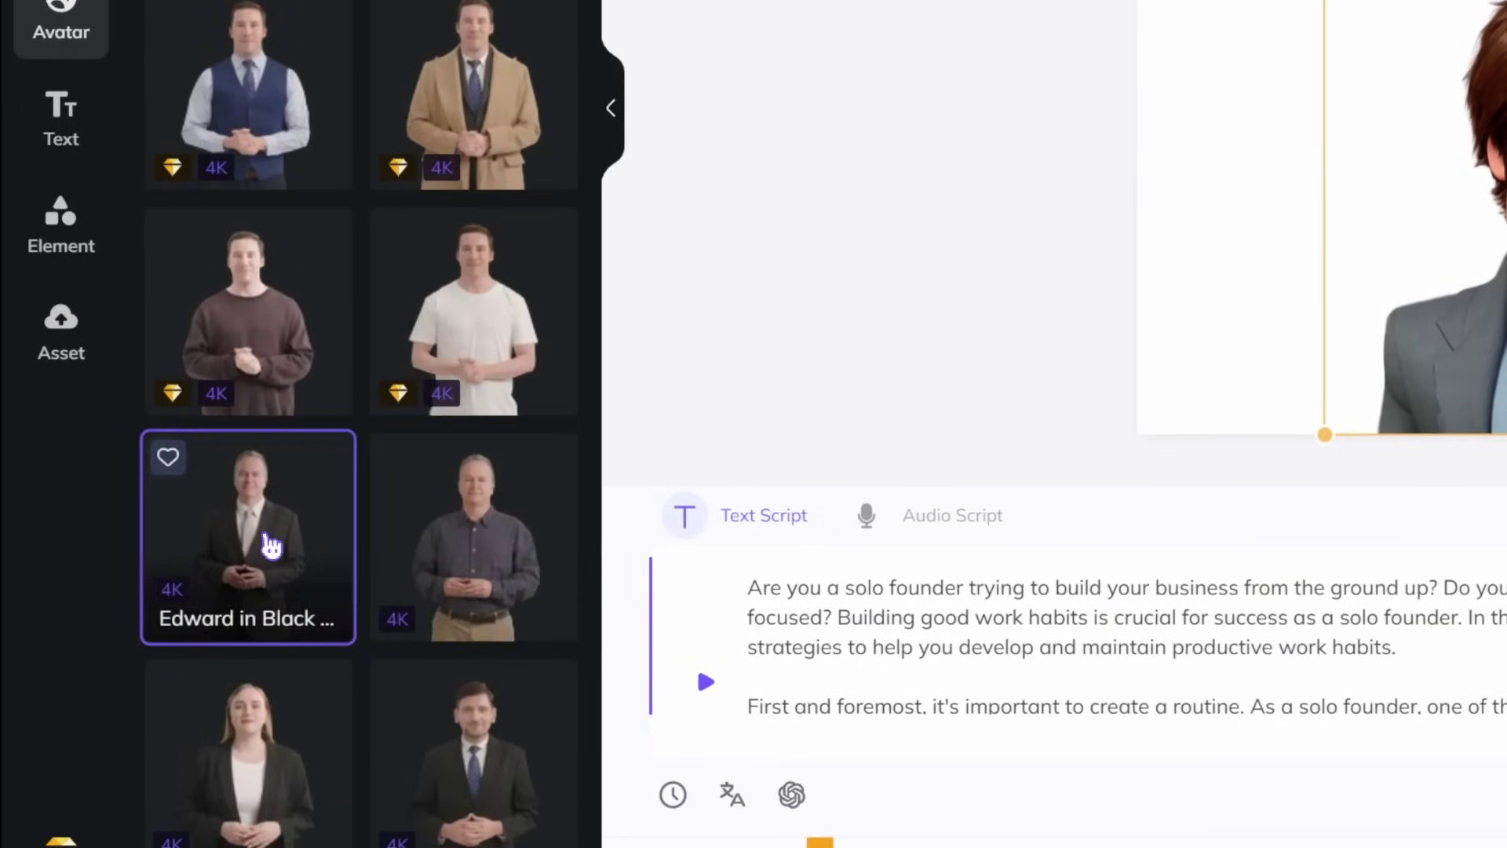
Try the Edward, Leah, Alex and Vera outfits before settling on Vera in T-shirt
click(270, 546)
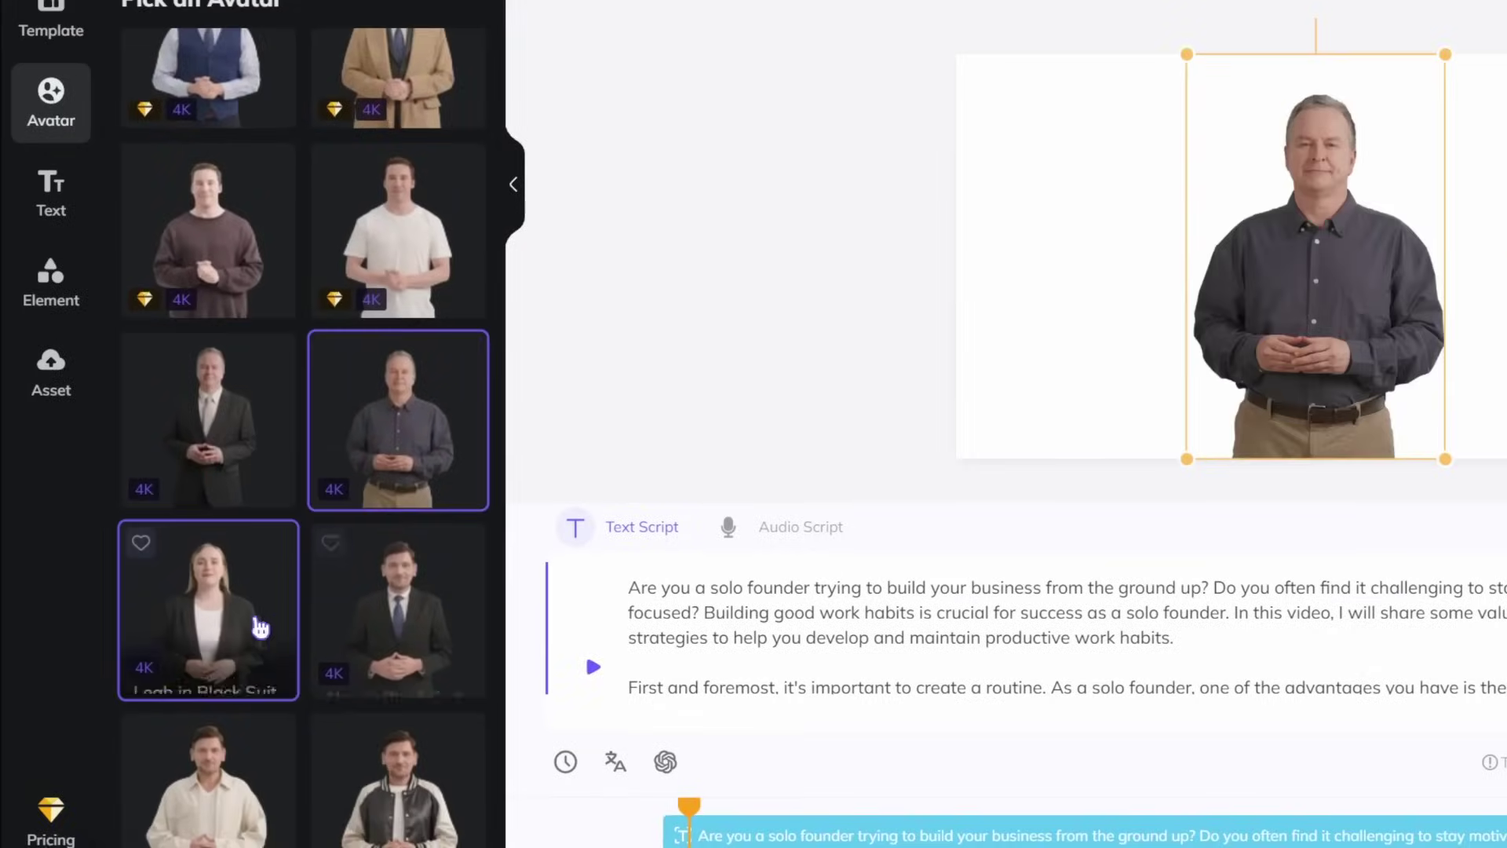
click(254, 622)
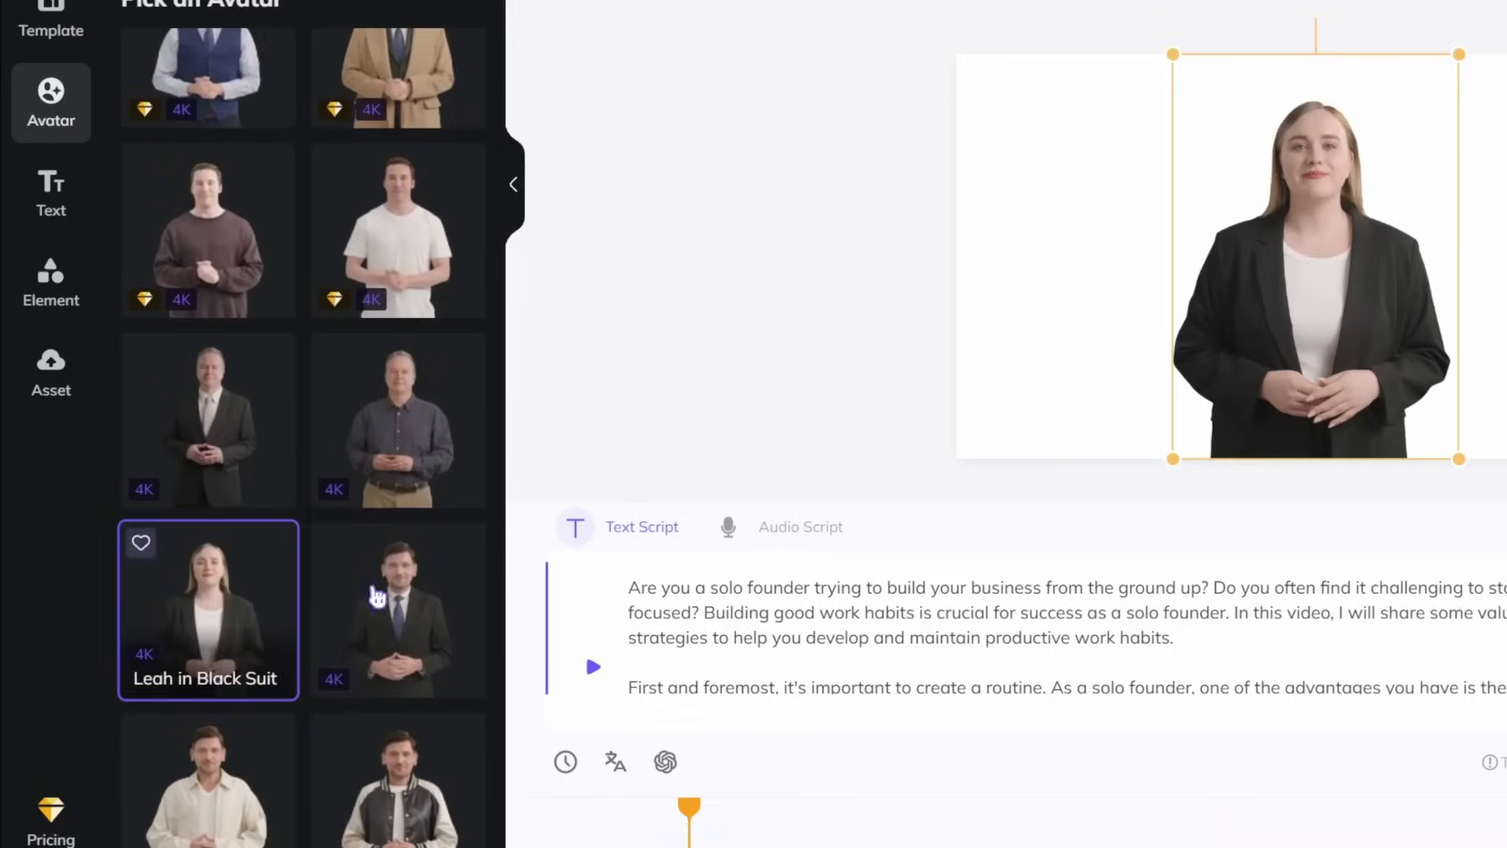
click(497, 598)
scroll(236, 566, down, 2)
click(232, 566)
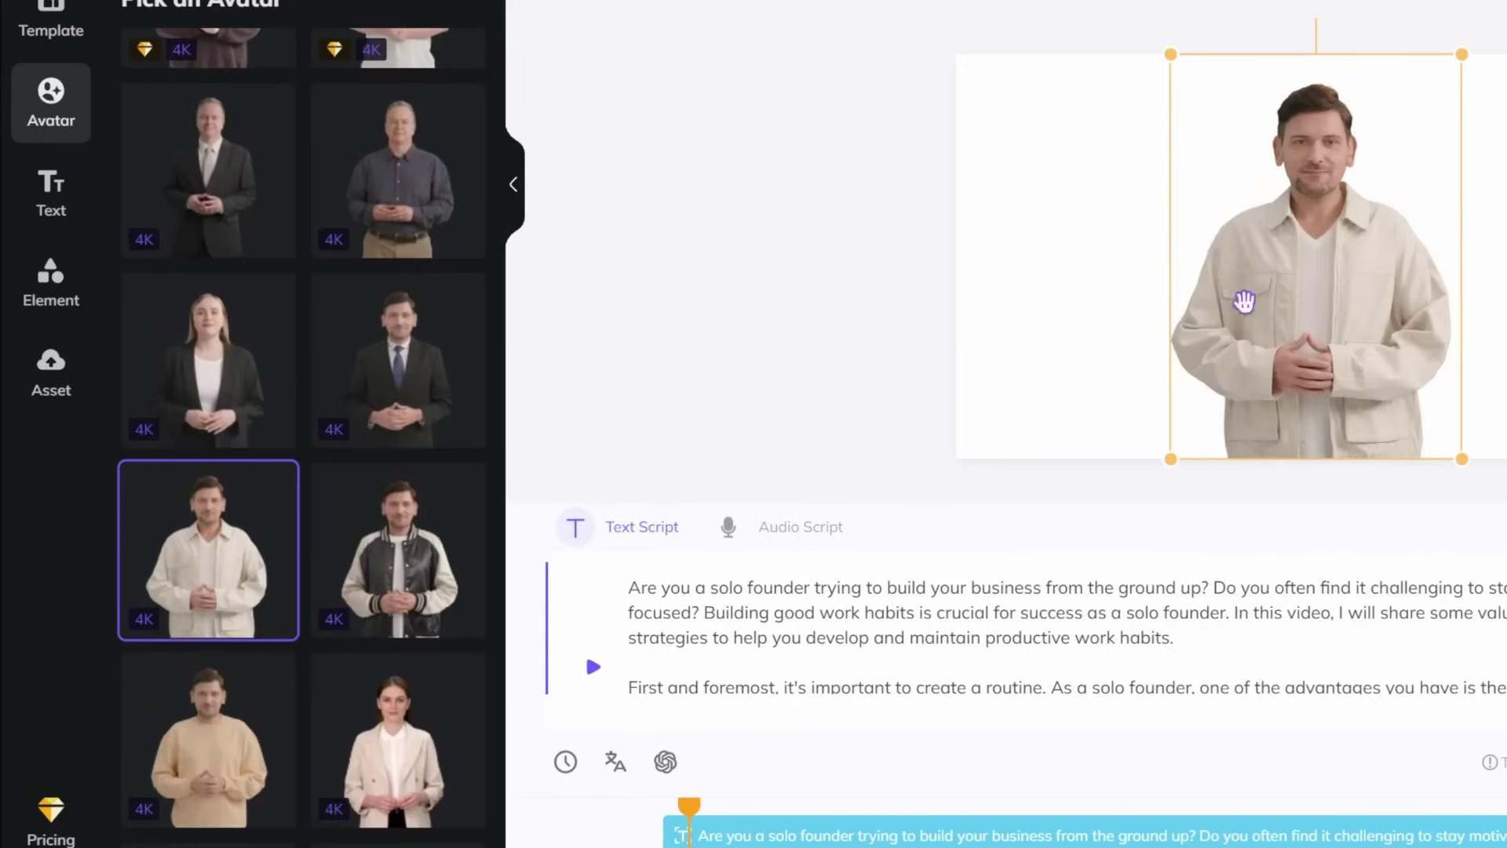
click(477, 560)
scroll(419, 634, down, 1)
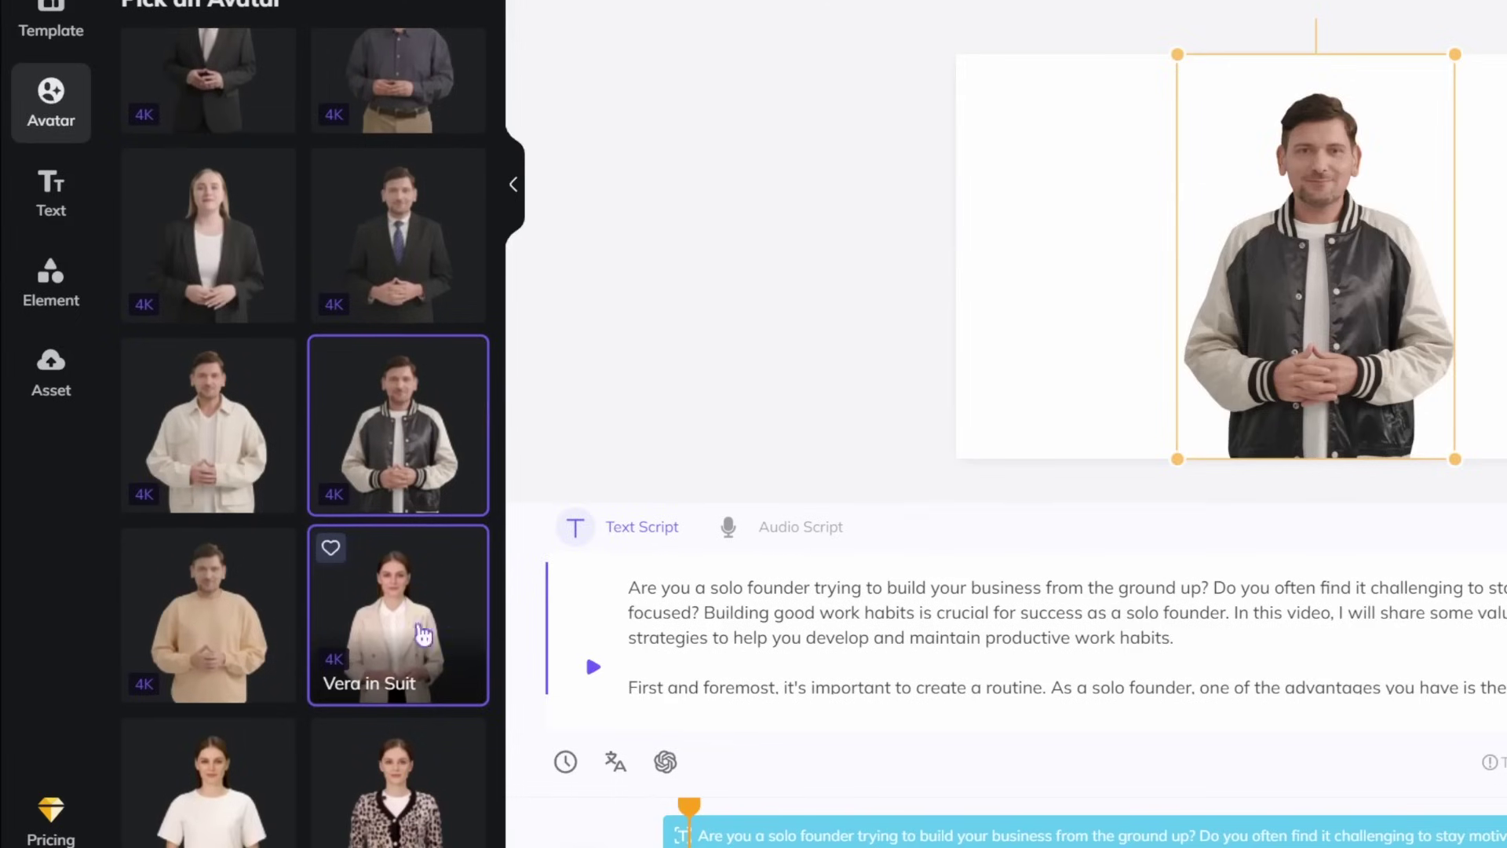
click(419, 631)
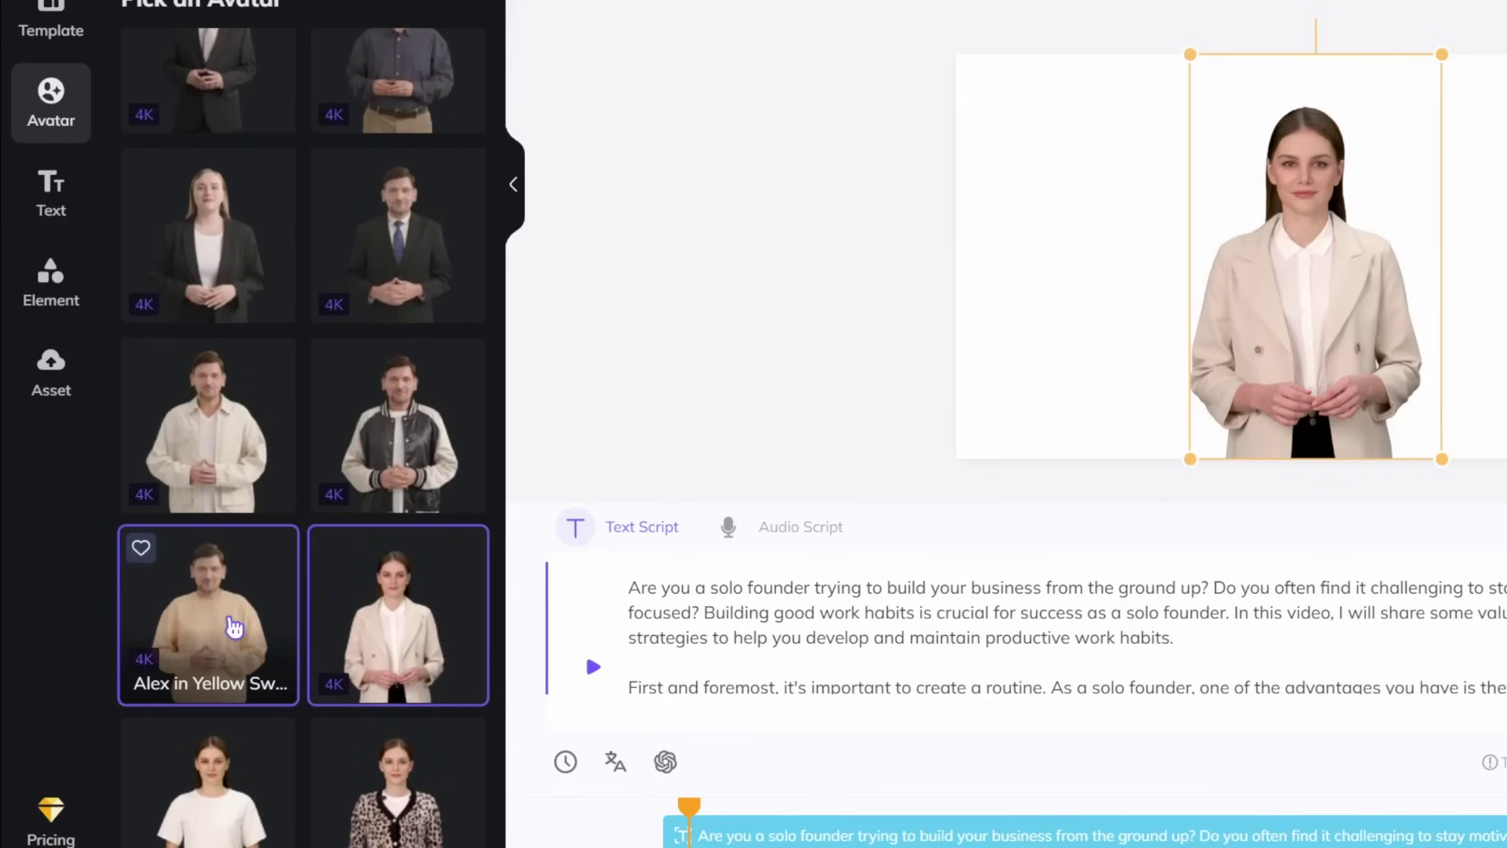
click(234, 628)
scroll(234, 628, down, 2)
click(401, 577)
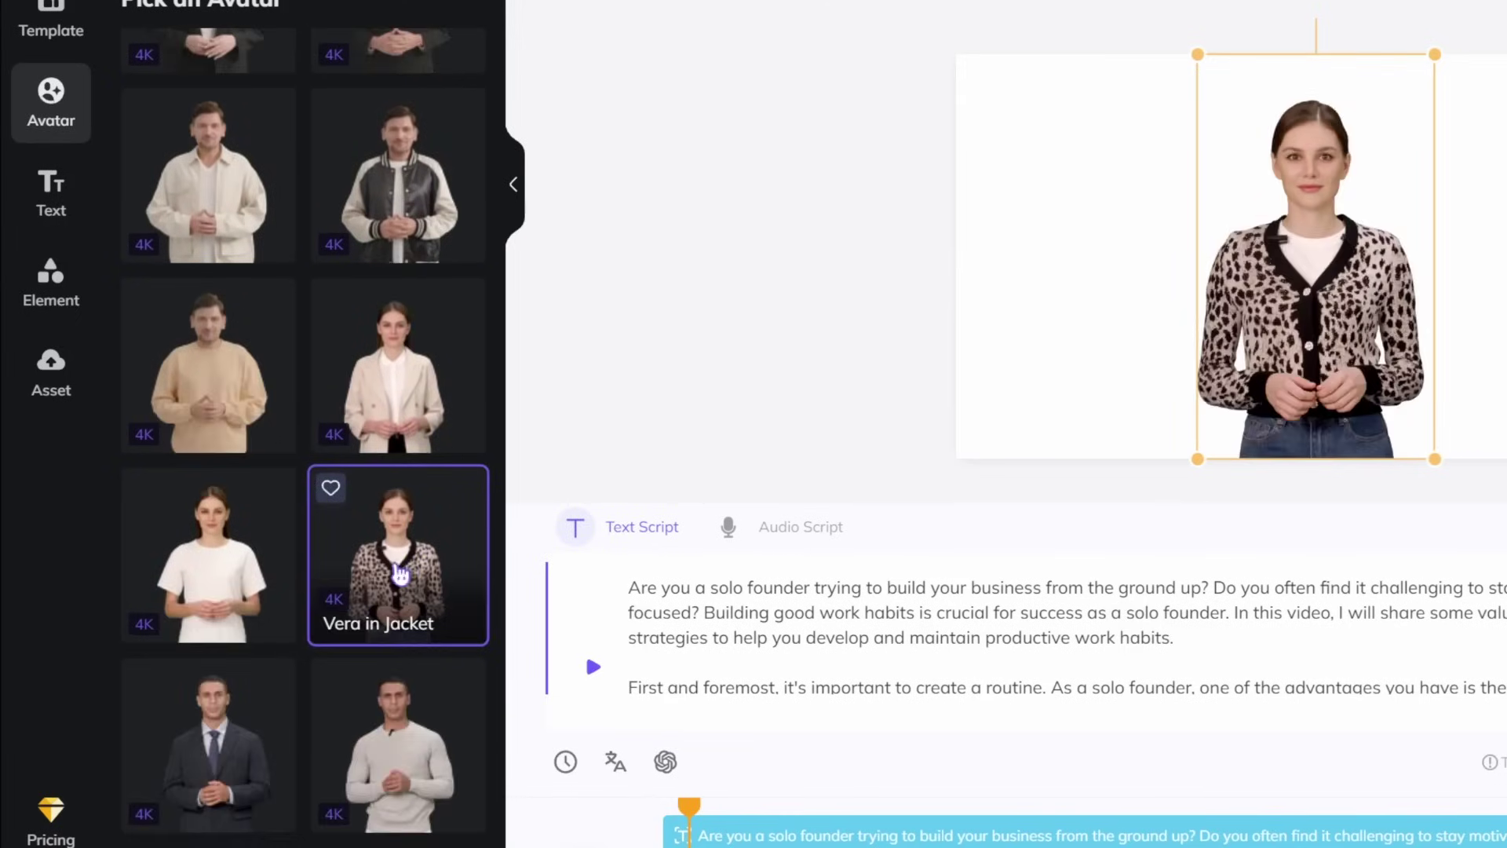
click(251, 583)
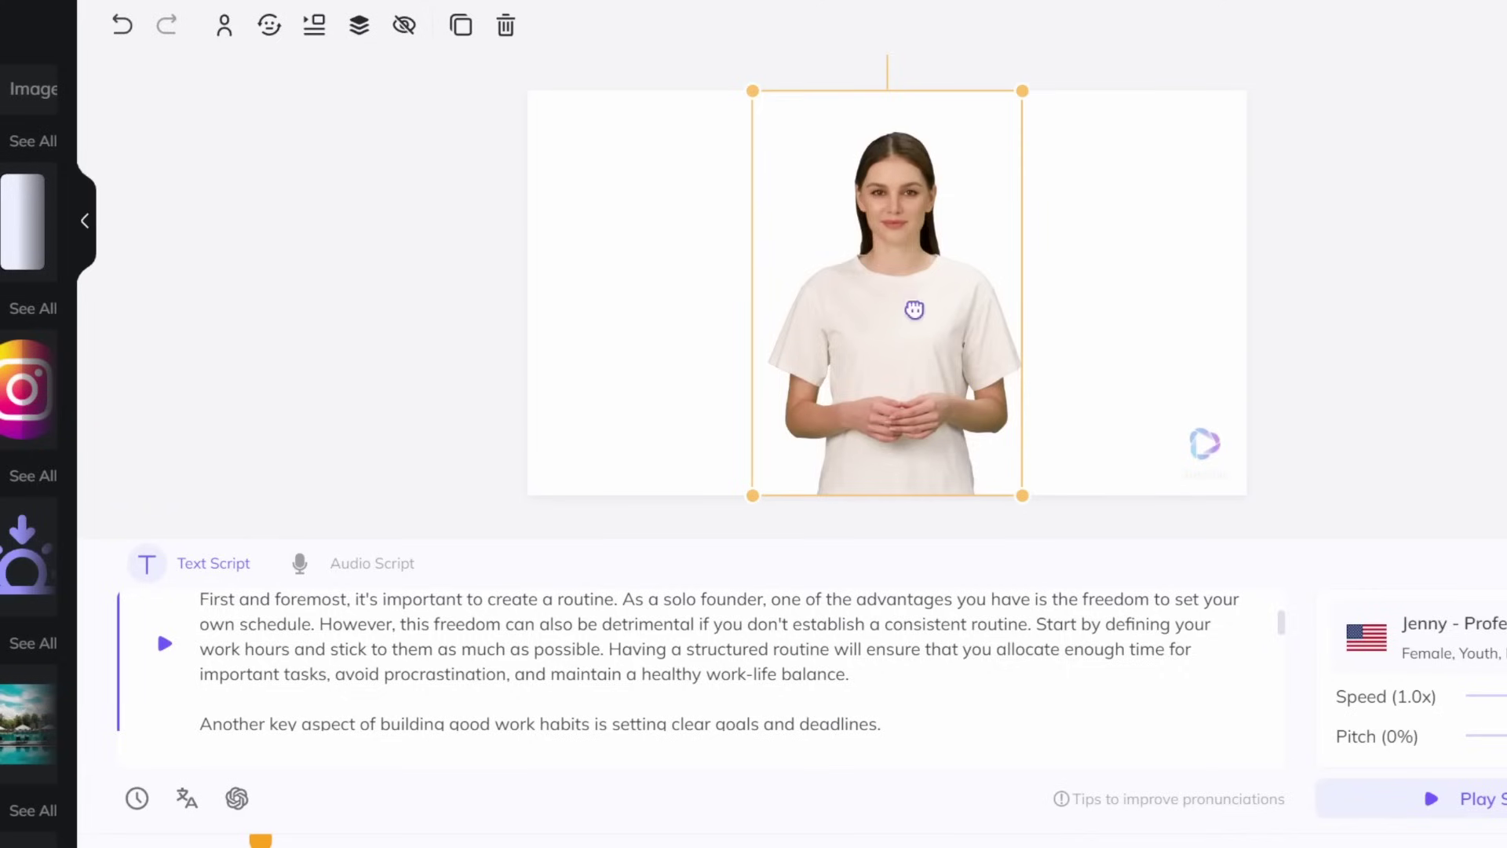
Move the avatar right, then add a WhatsApp sticker and a 'Solo Founder?' title
mouse_move(915, 310)
mouse_down()
mouse_move(1097, 310)
mouse_move(1046, 311)
mouse_up()
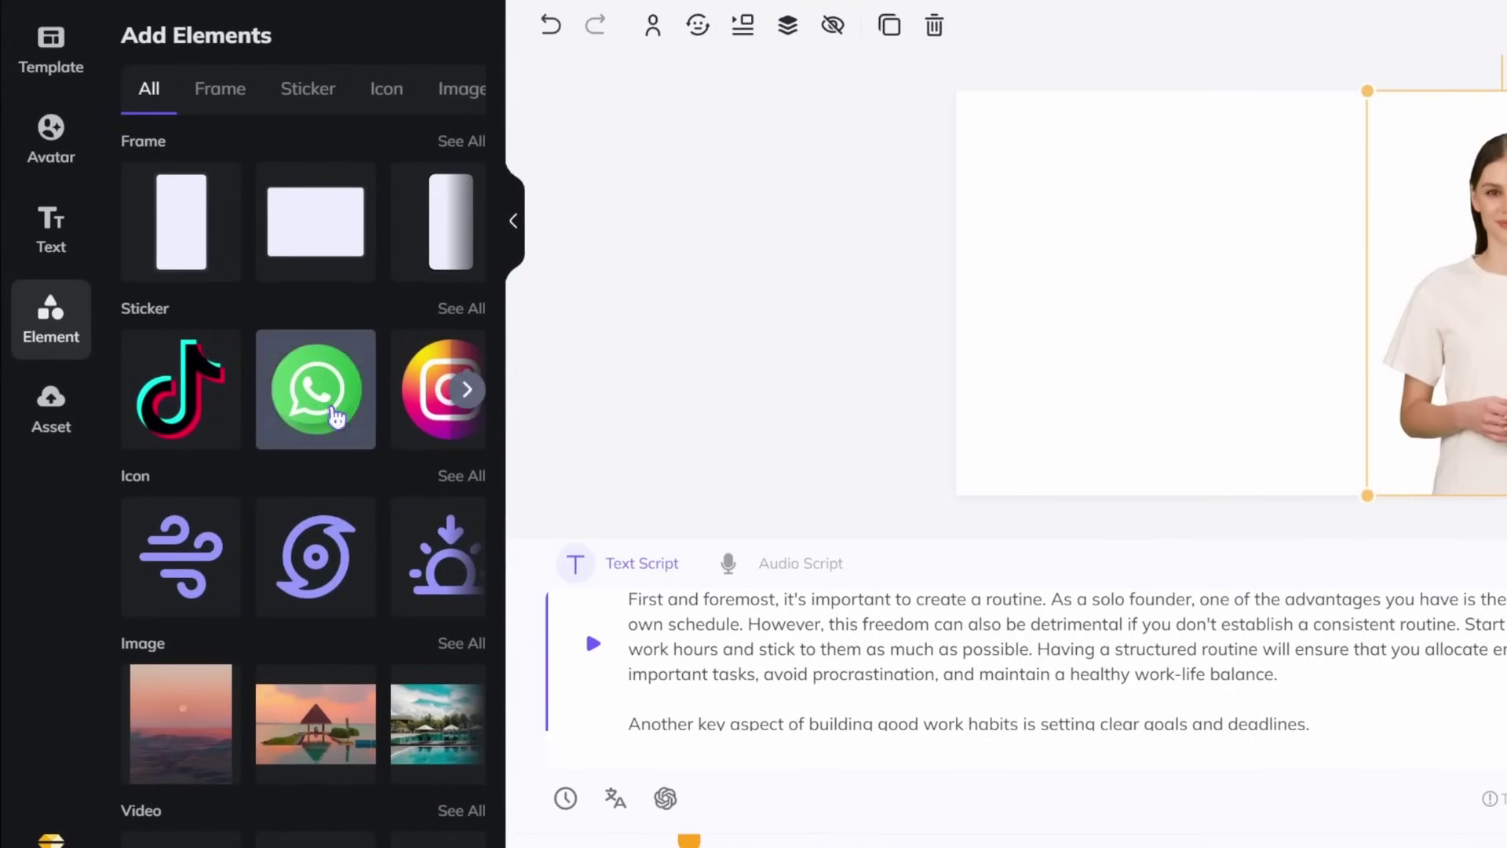
drag(315, 388, 1151, 331)
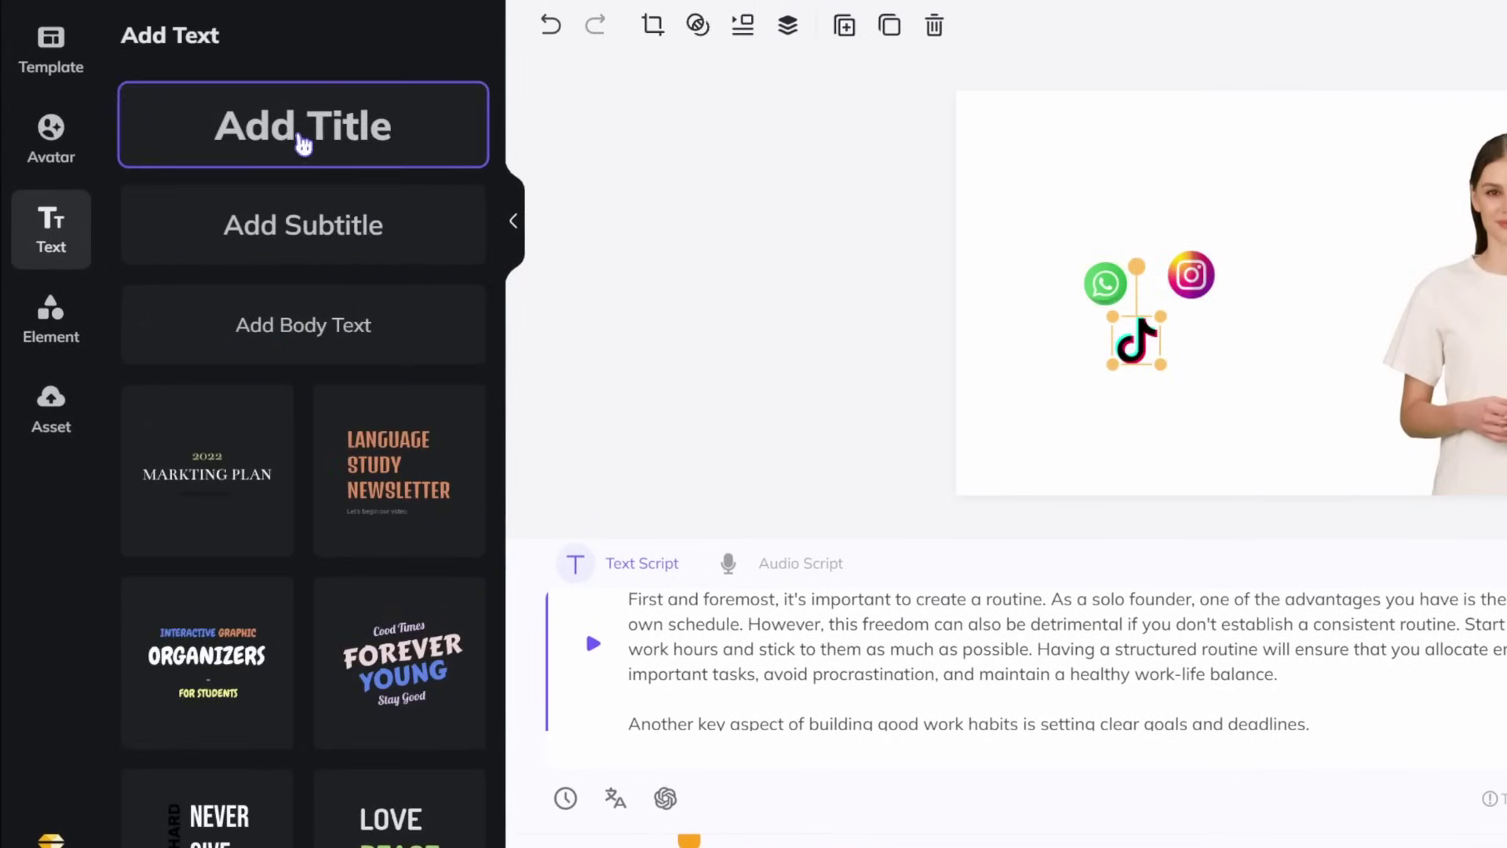
click(294, 126)
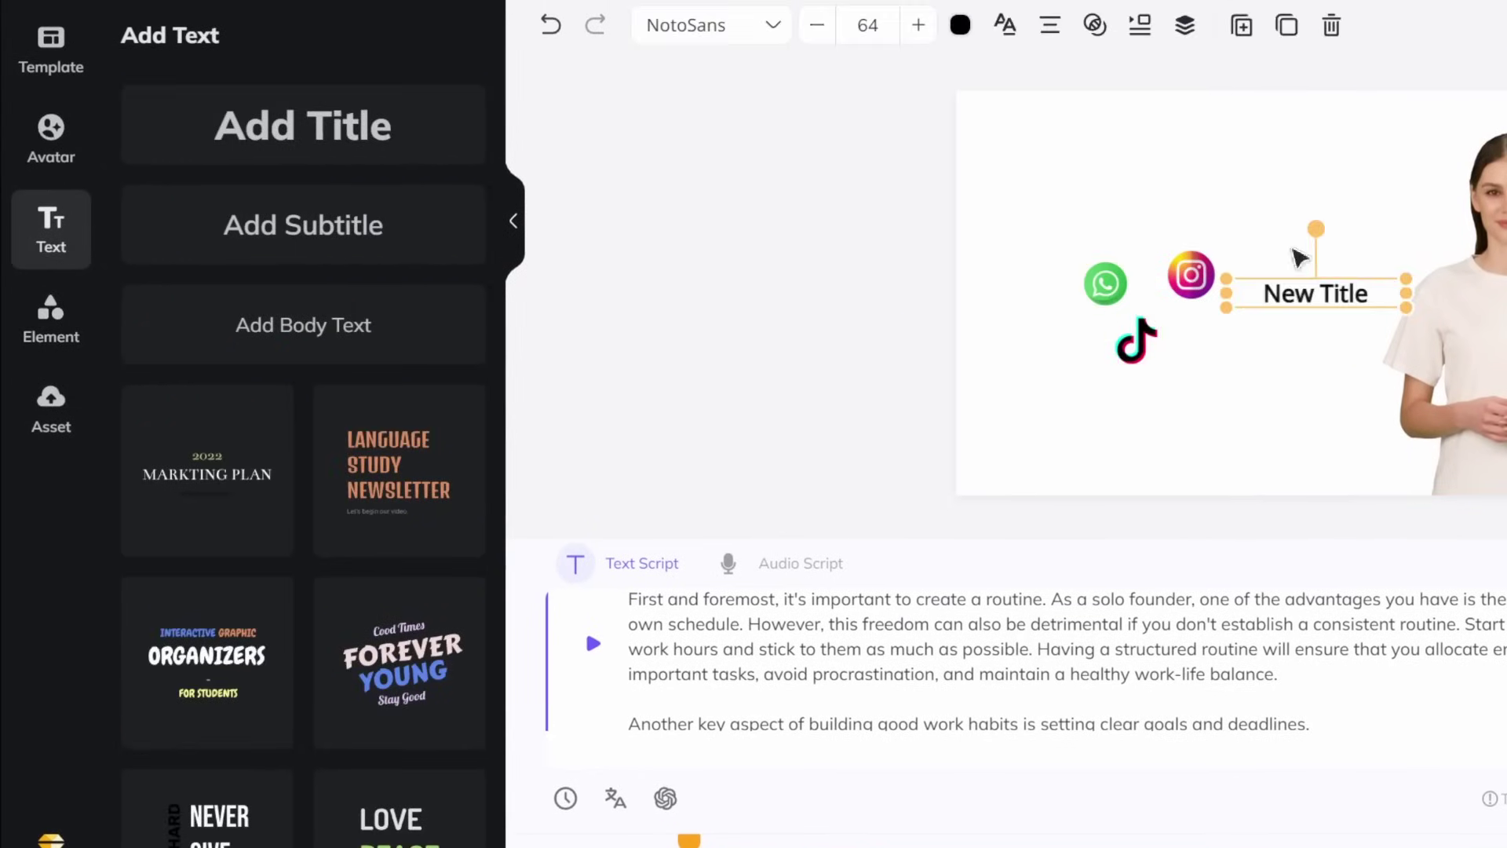
drag(1315, 270, 1110, 179)
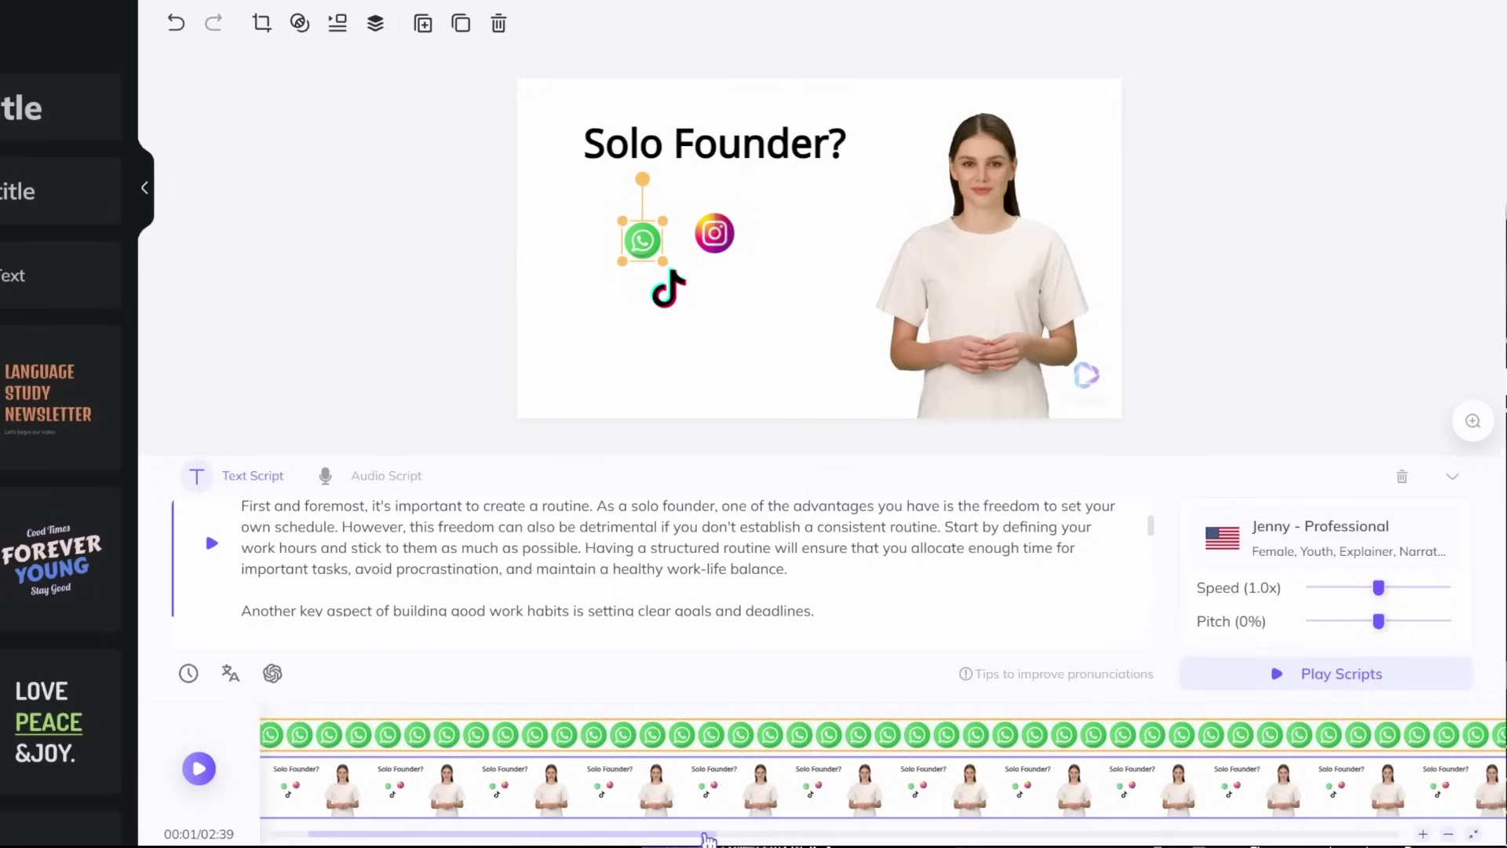
drag(849, 839, 1308, 839)
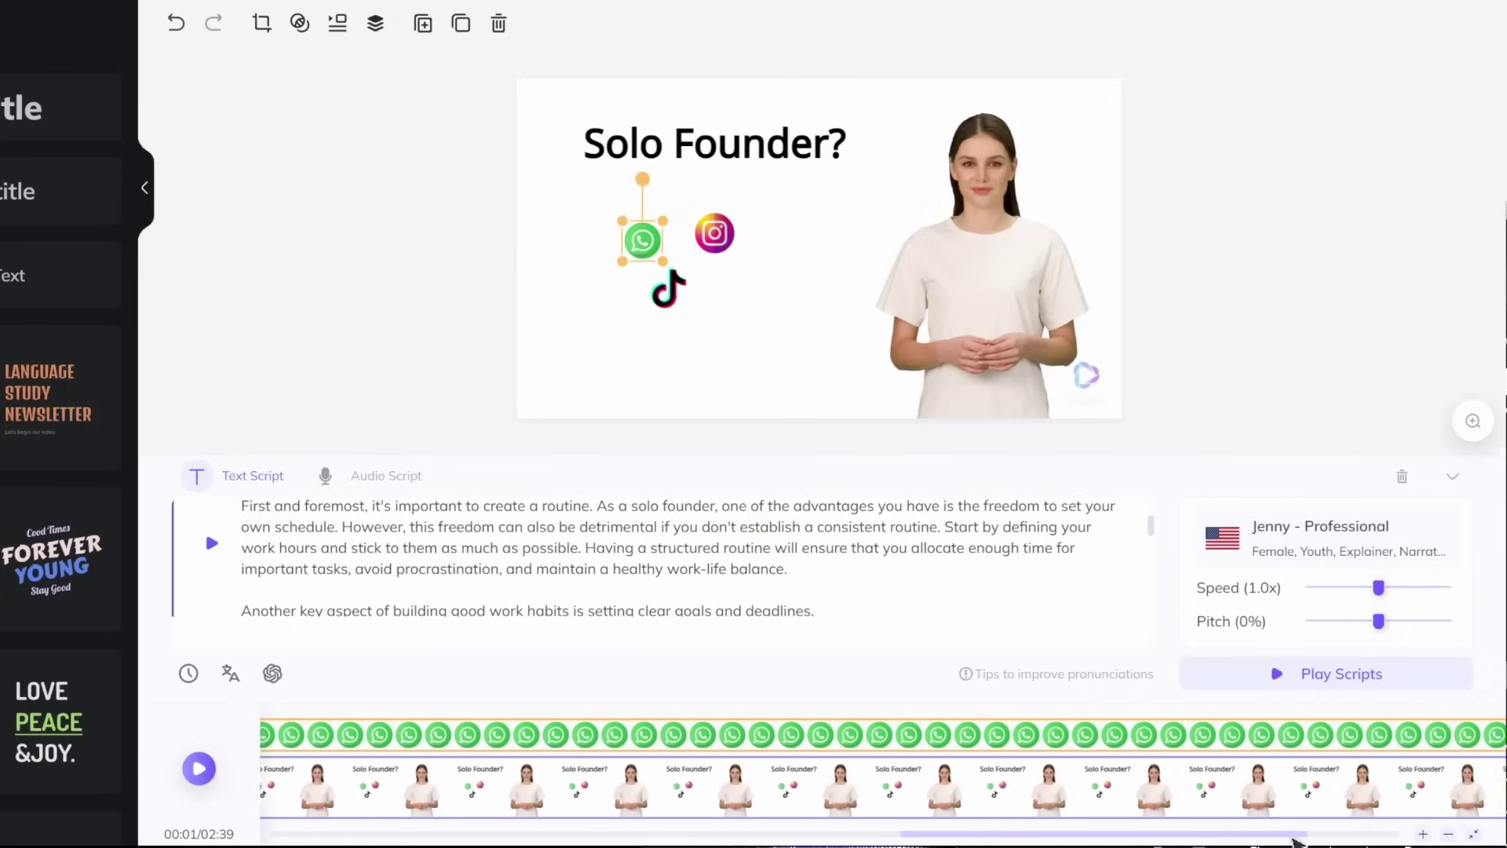
Shorten the title's on-screen duration and upload a recording onto the scene
click(667, 289)
click(714, 144)
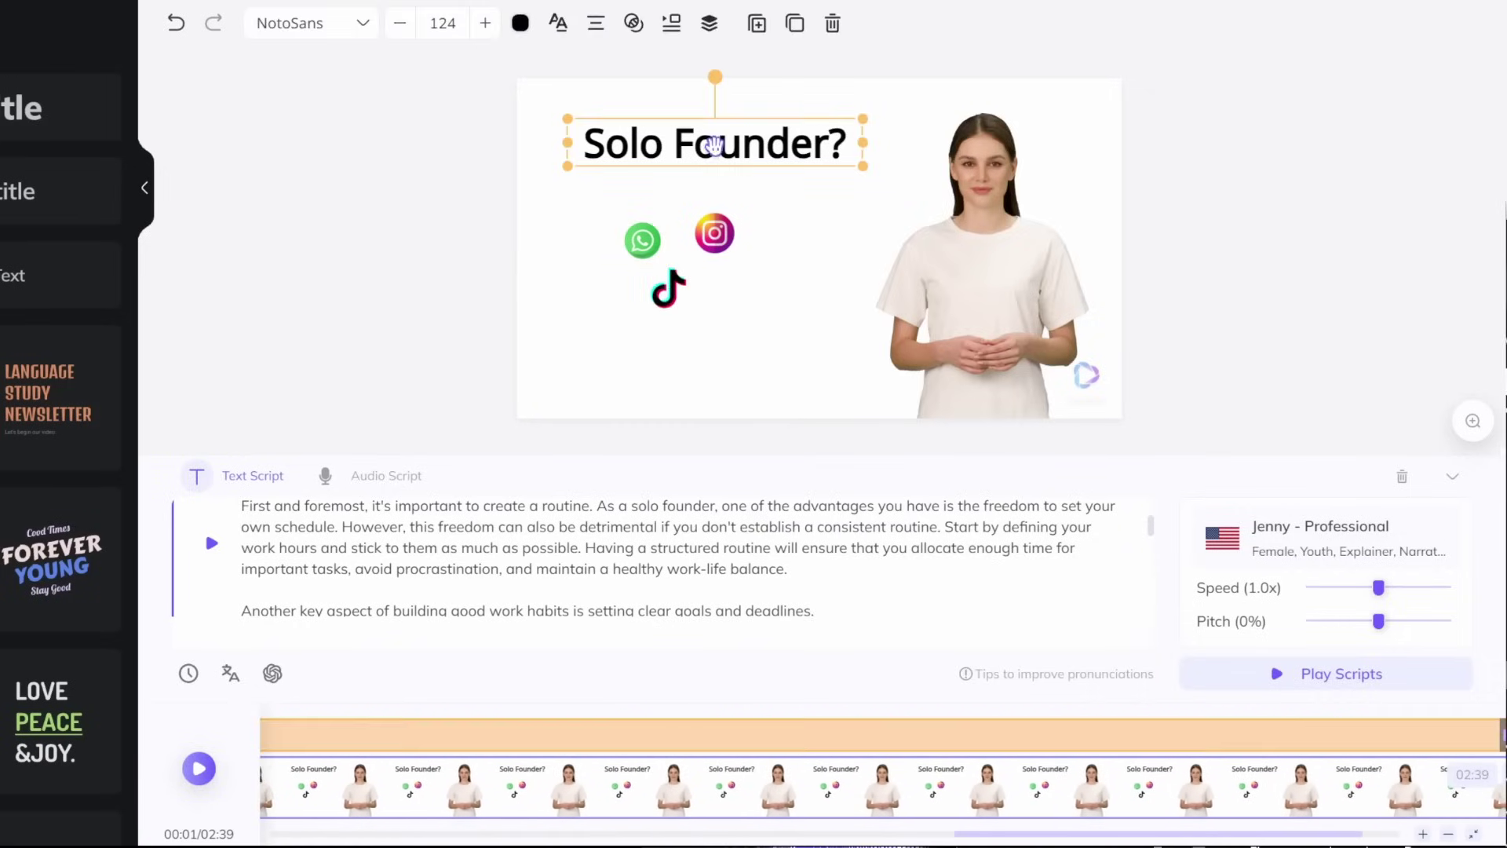
scroll(1402, 738, right, 3)
drag(1407, 735, 389, 737)
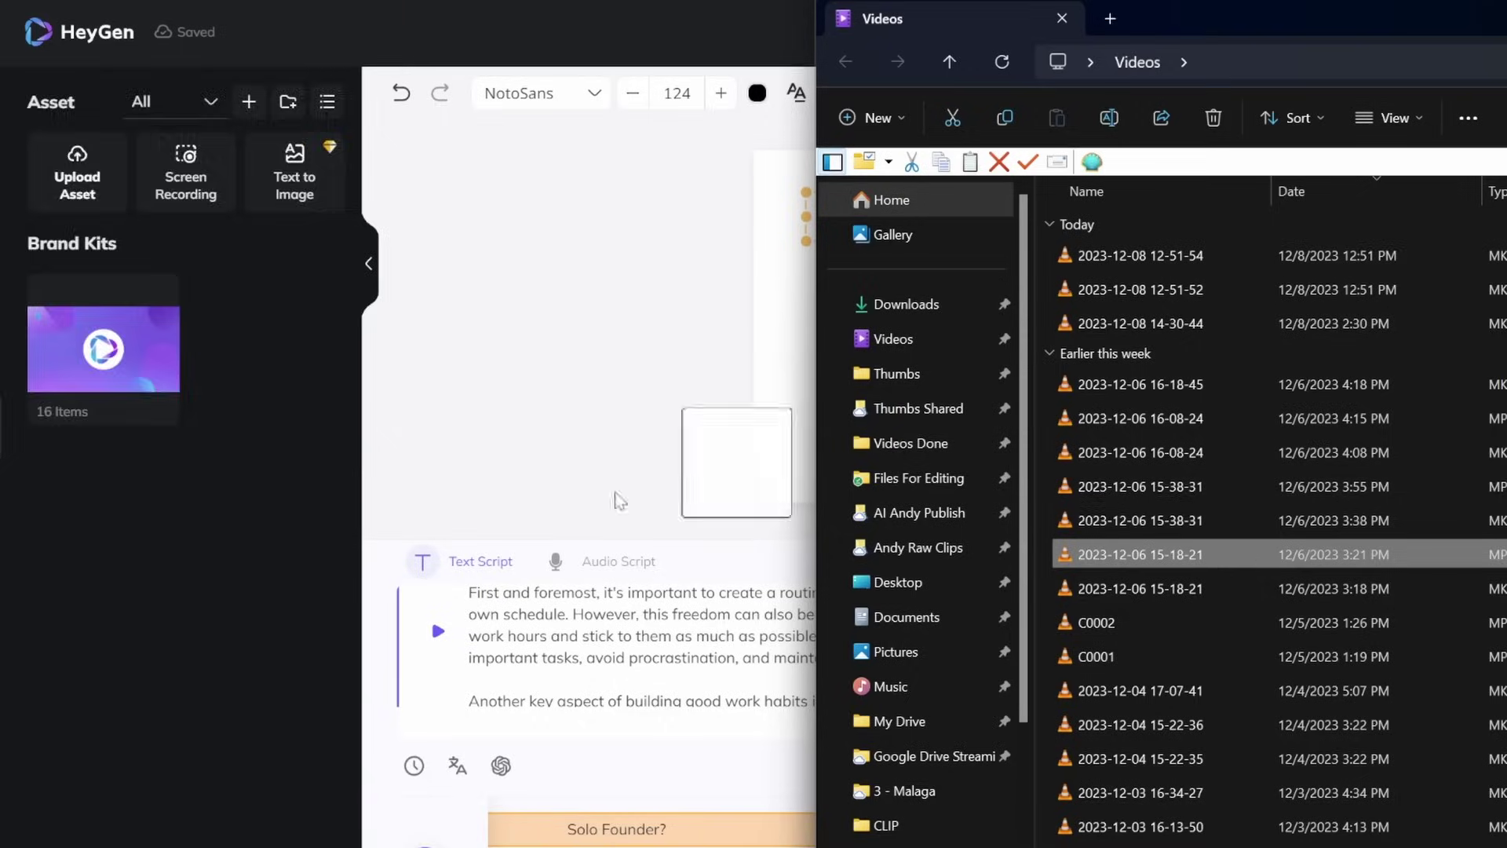
drag(621, 501, 243, 457)
mouse_move(104, 554)
mouse_down()
mouse_move(396, 570)
mouse_move(876, 463)
mouse_move(787, 404)
mouse_move(798, 475)
mouse_up()
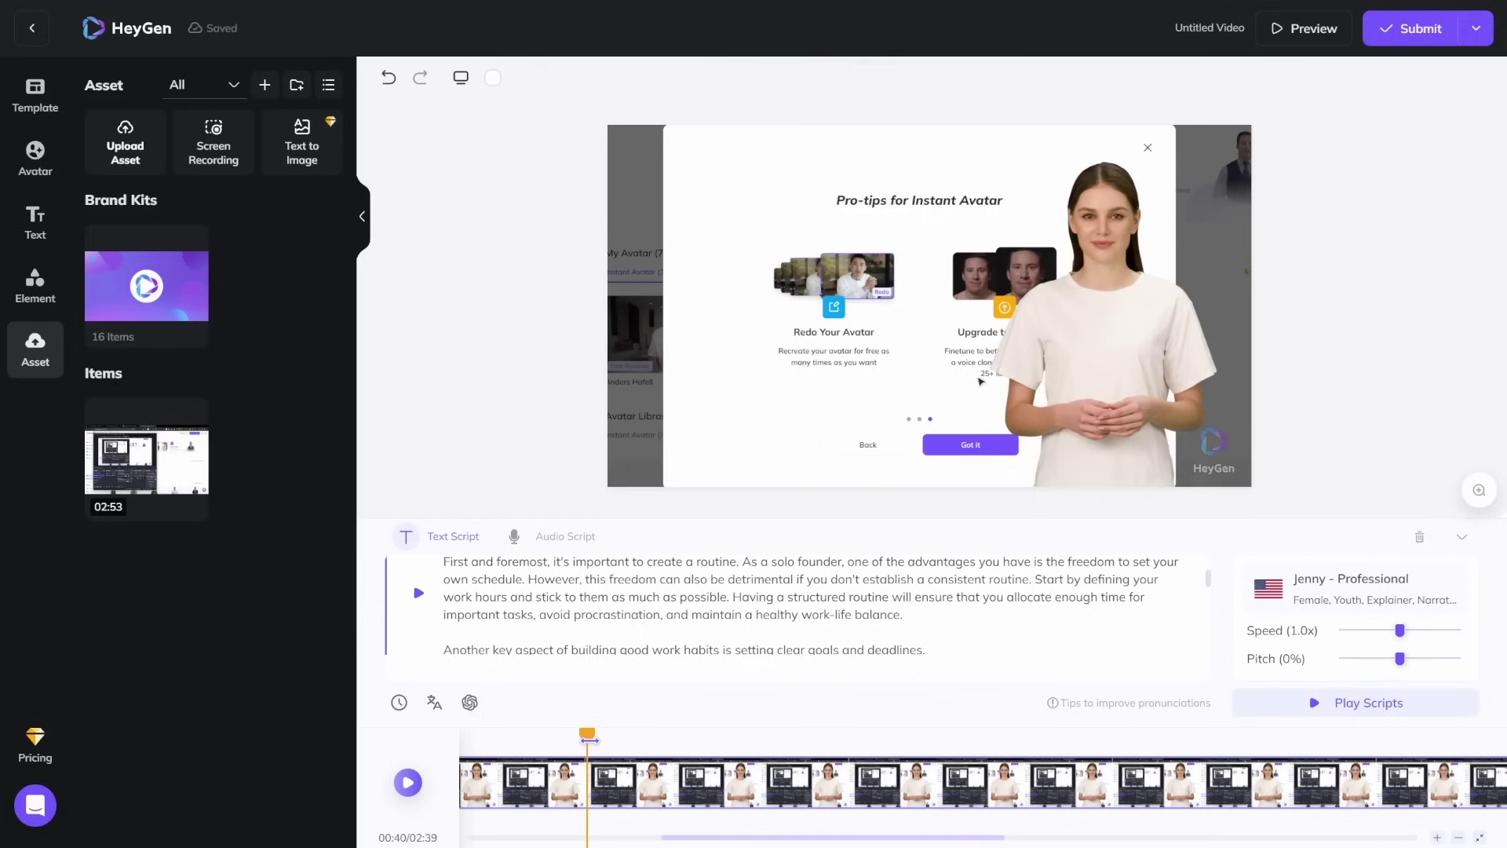
At 00:57, add a square shape, colour it bright green, and send it backward
drag(587, 737, 902, 737)
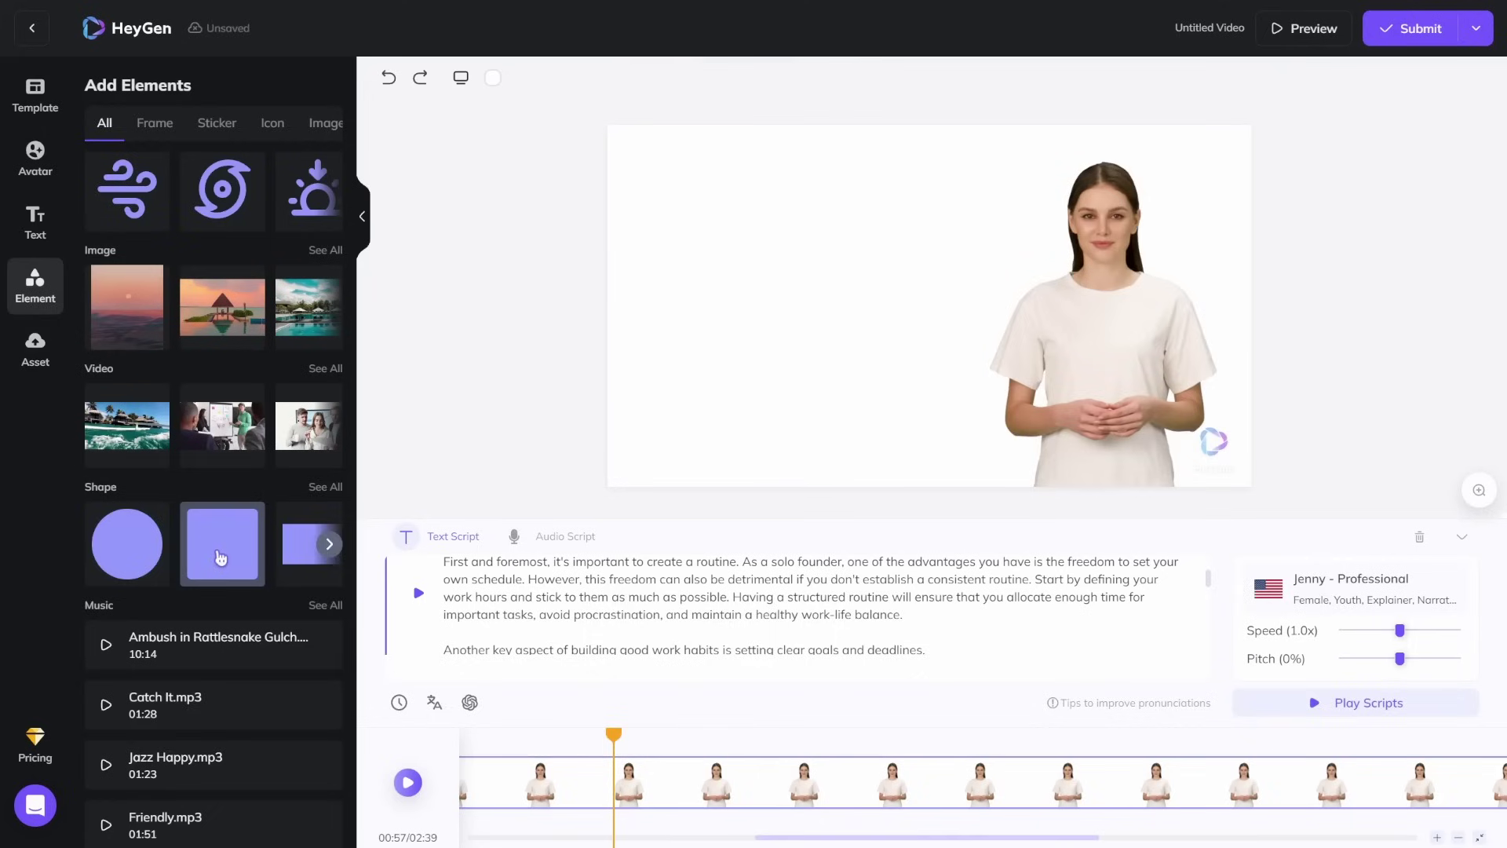
mouse_move(219, 559)
mouse_down()
mouse_move(741, 359)
mouse_move(754, 295)
mouse_move(638, 163)
mouse_move(1273, 488)
mouse_up()
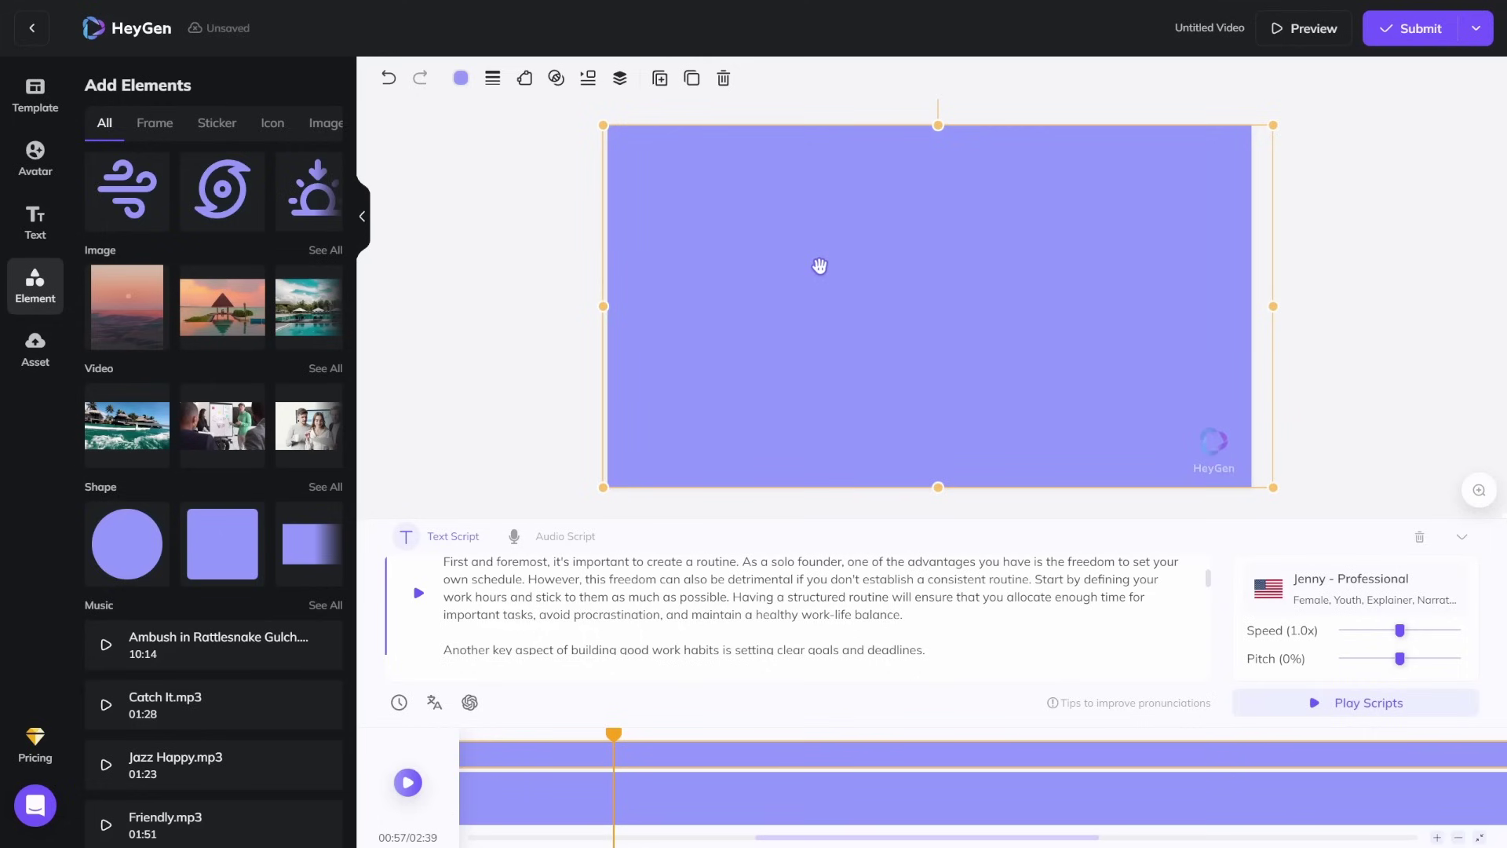
right_click(821, 266)
click(1089, 255)
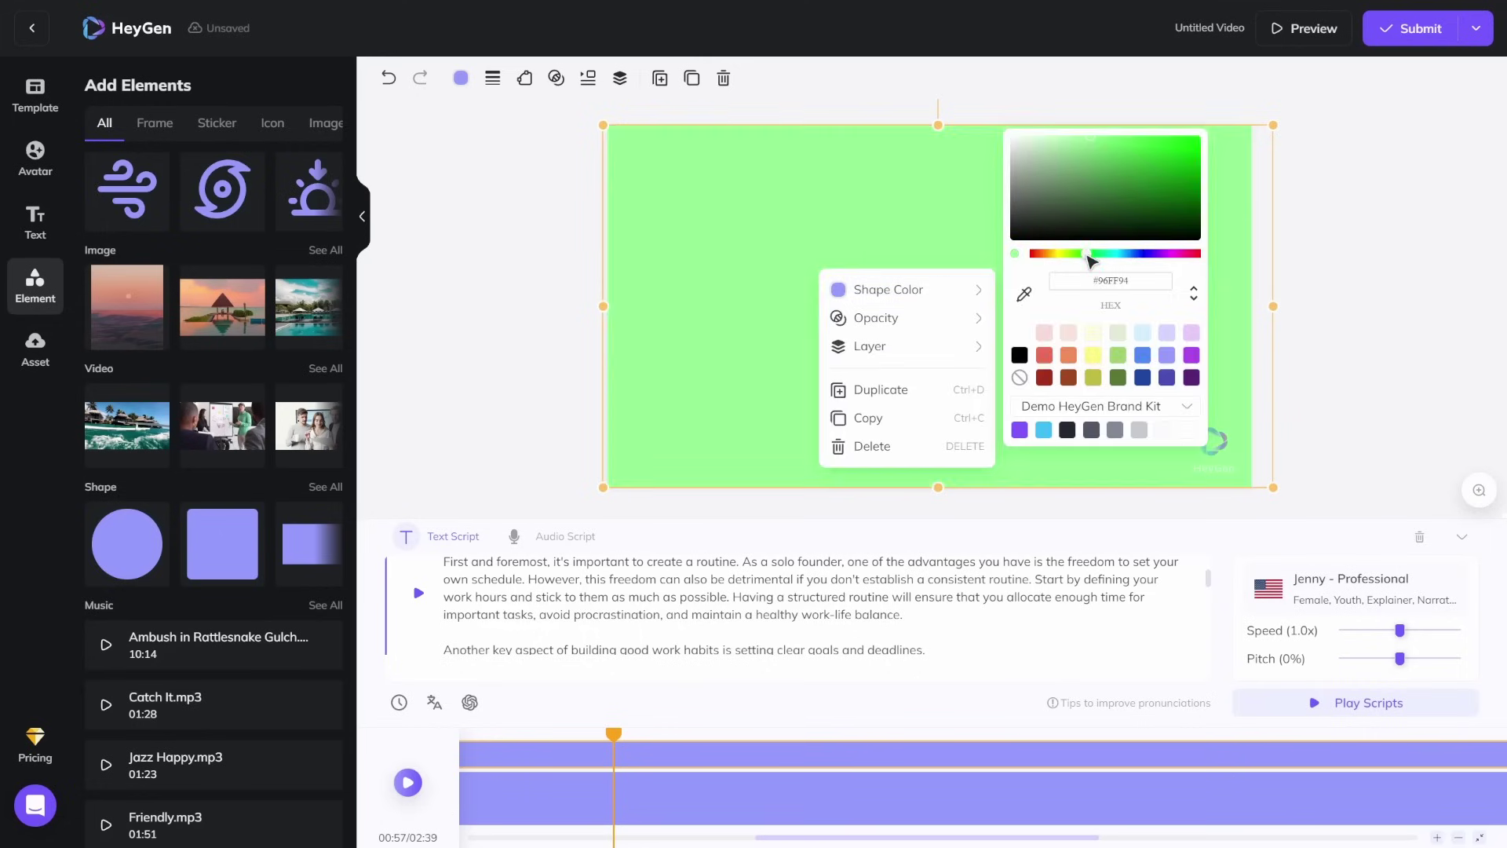
click(1201, 149)
mouse_move(869, 346)
click(1084, 372)
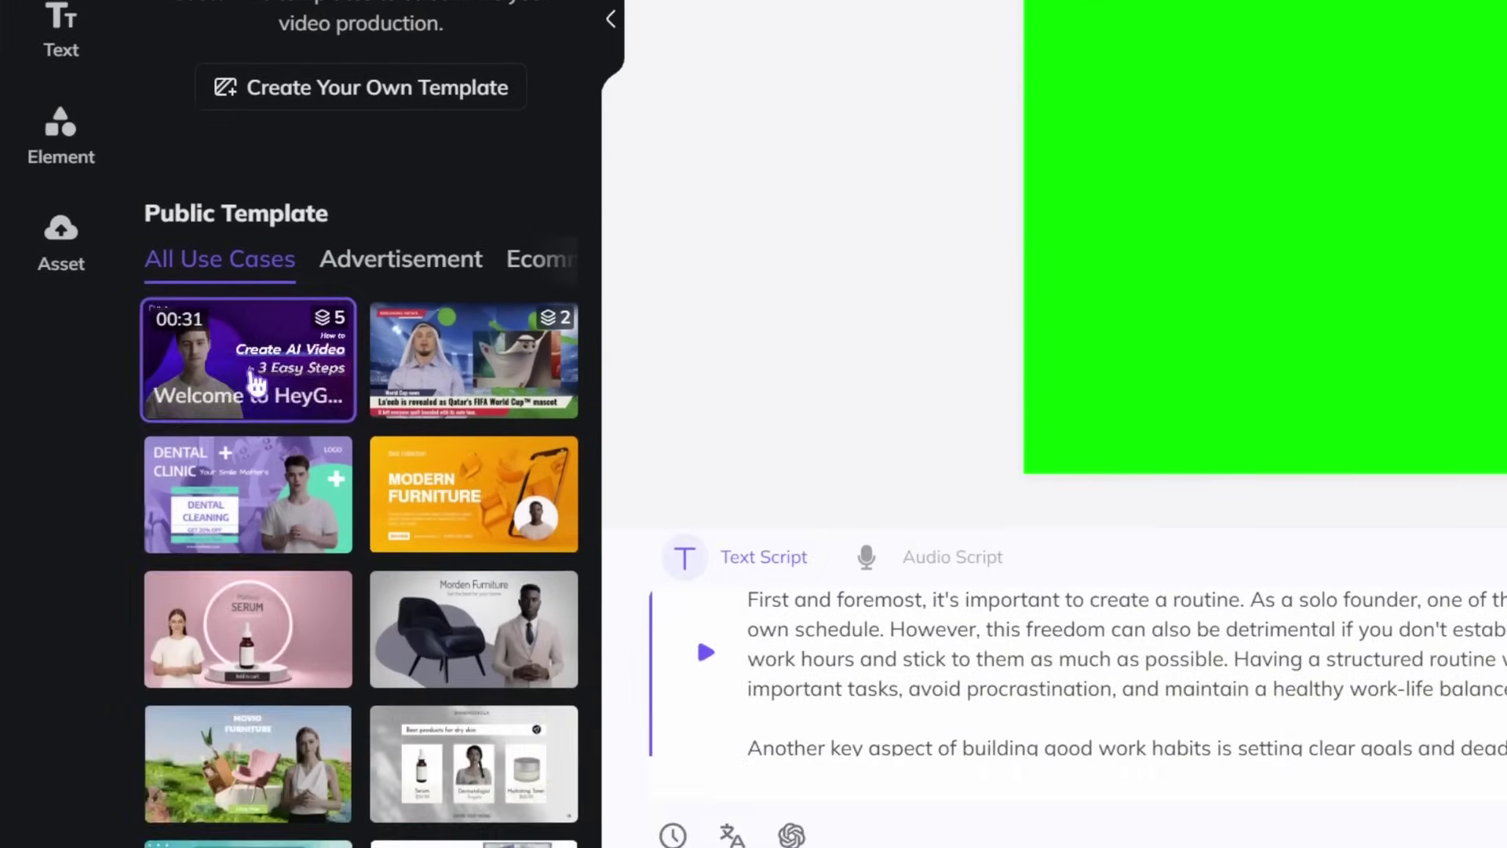
Add the Create AI Video in 3 Easy Steps template and preview its Step 2, fourth and fifth pages
click(255, 383)
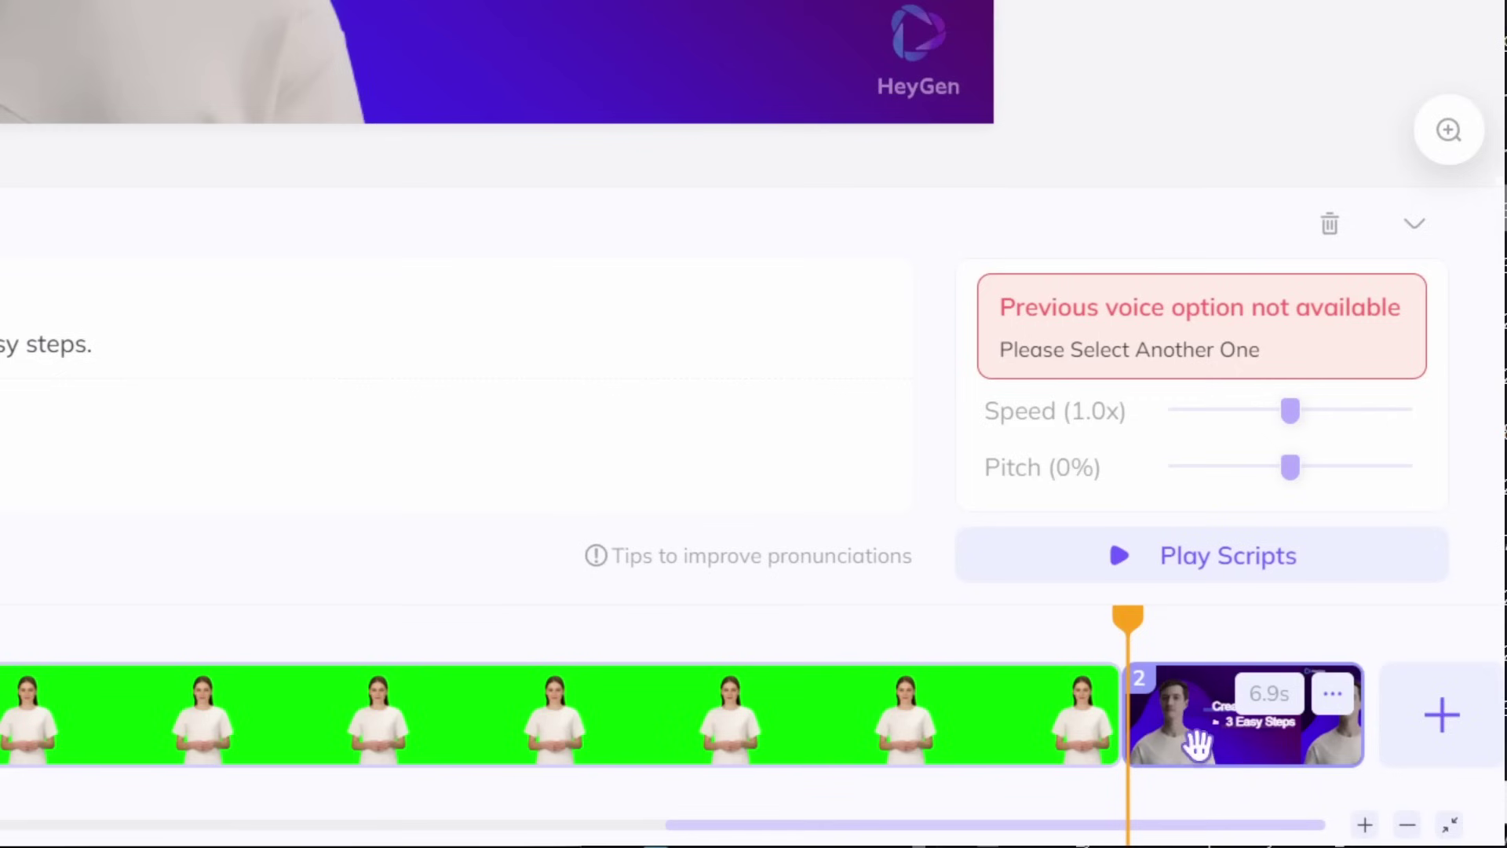
click(281, 203)
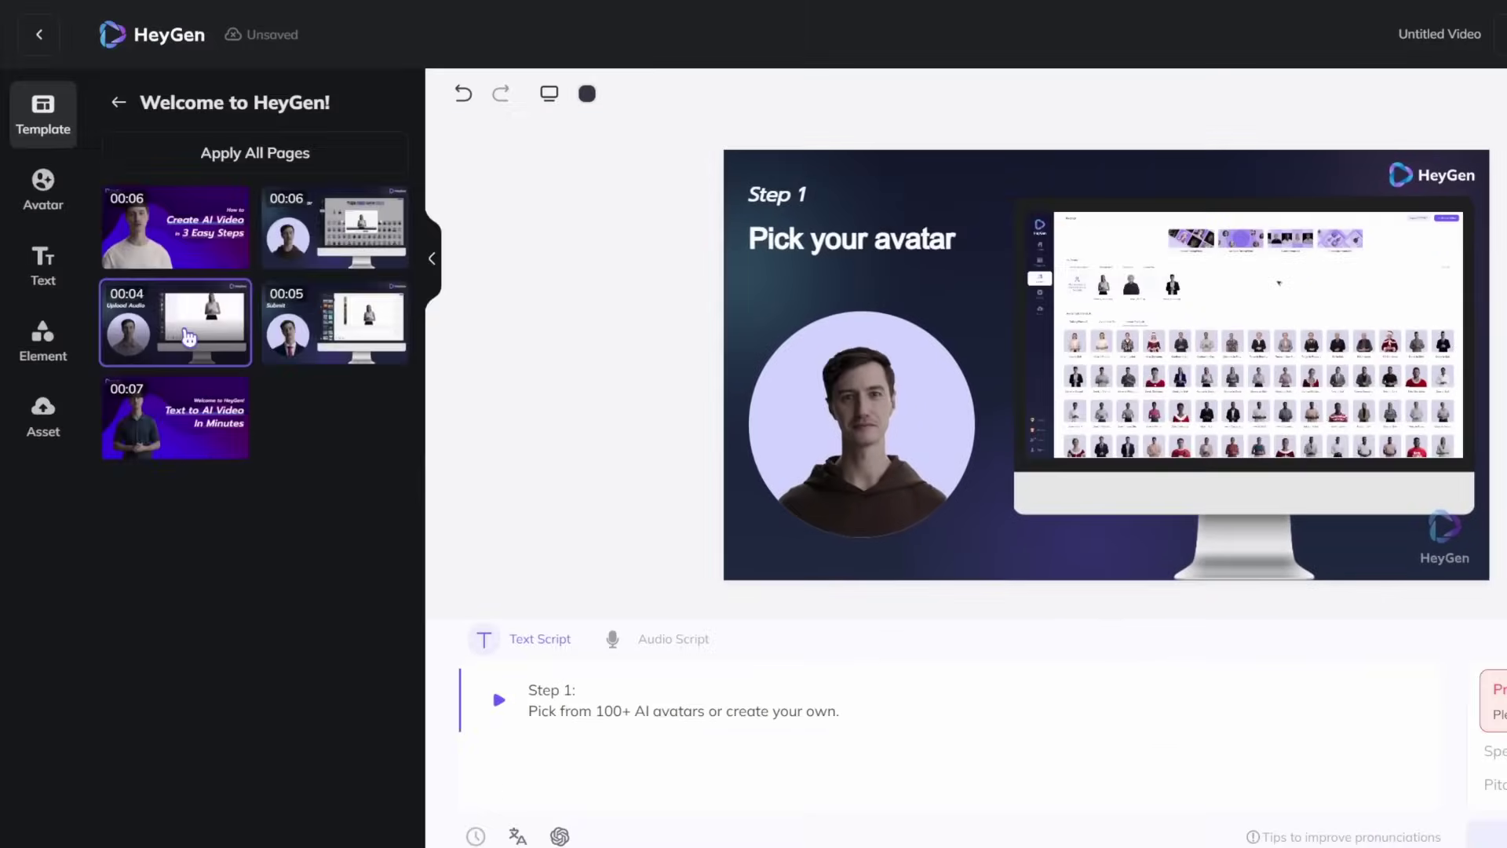
click(212, 336)
click(324, 342)
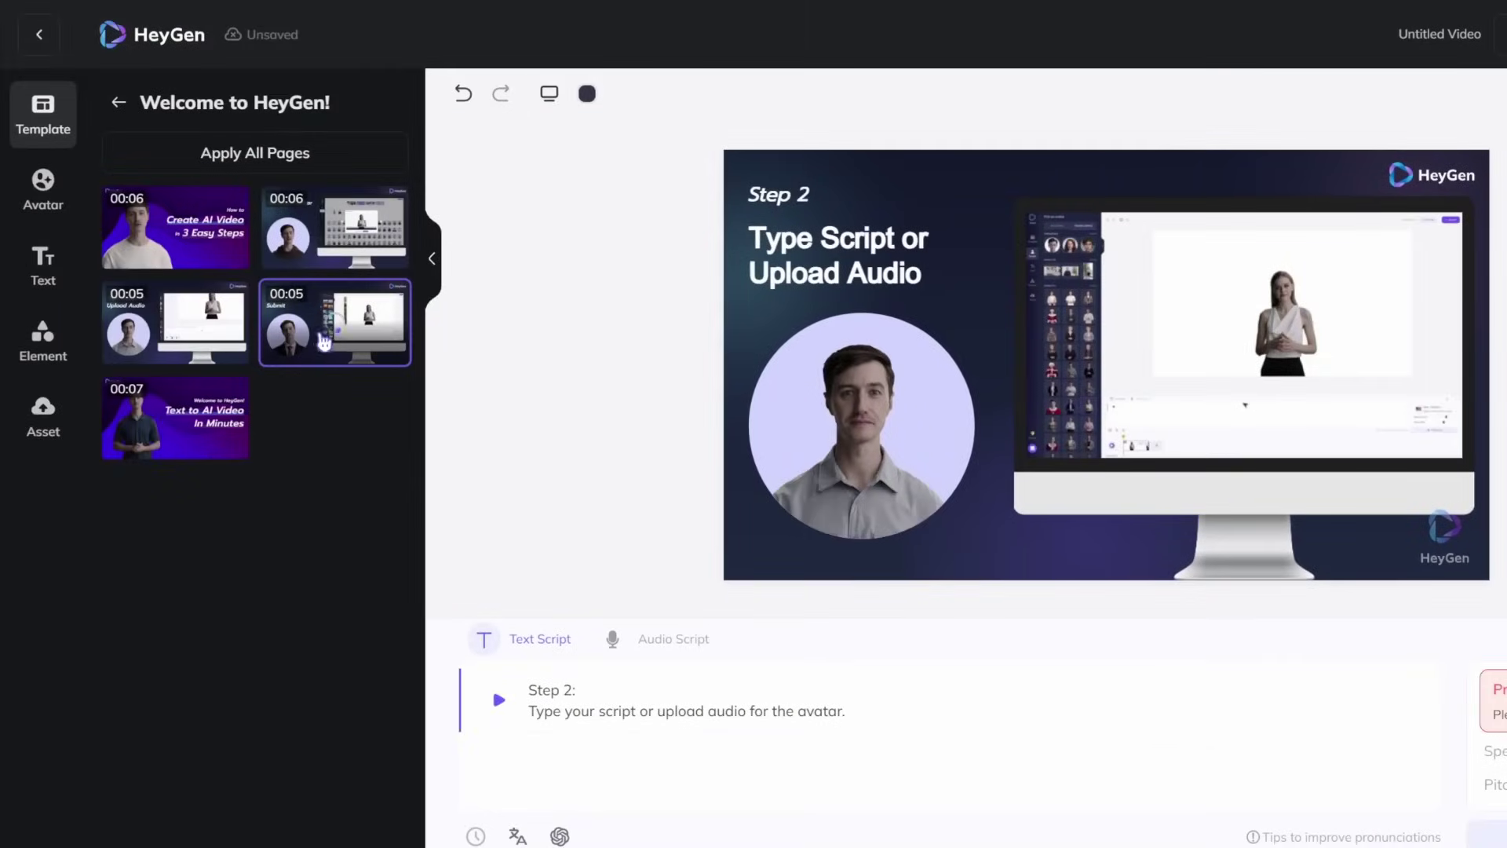
click(235, 435)
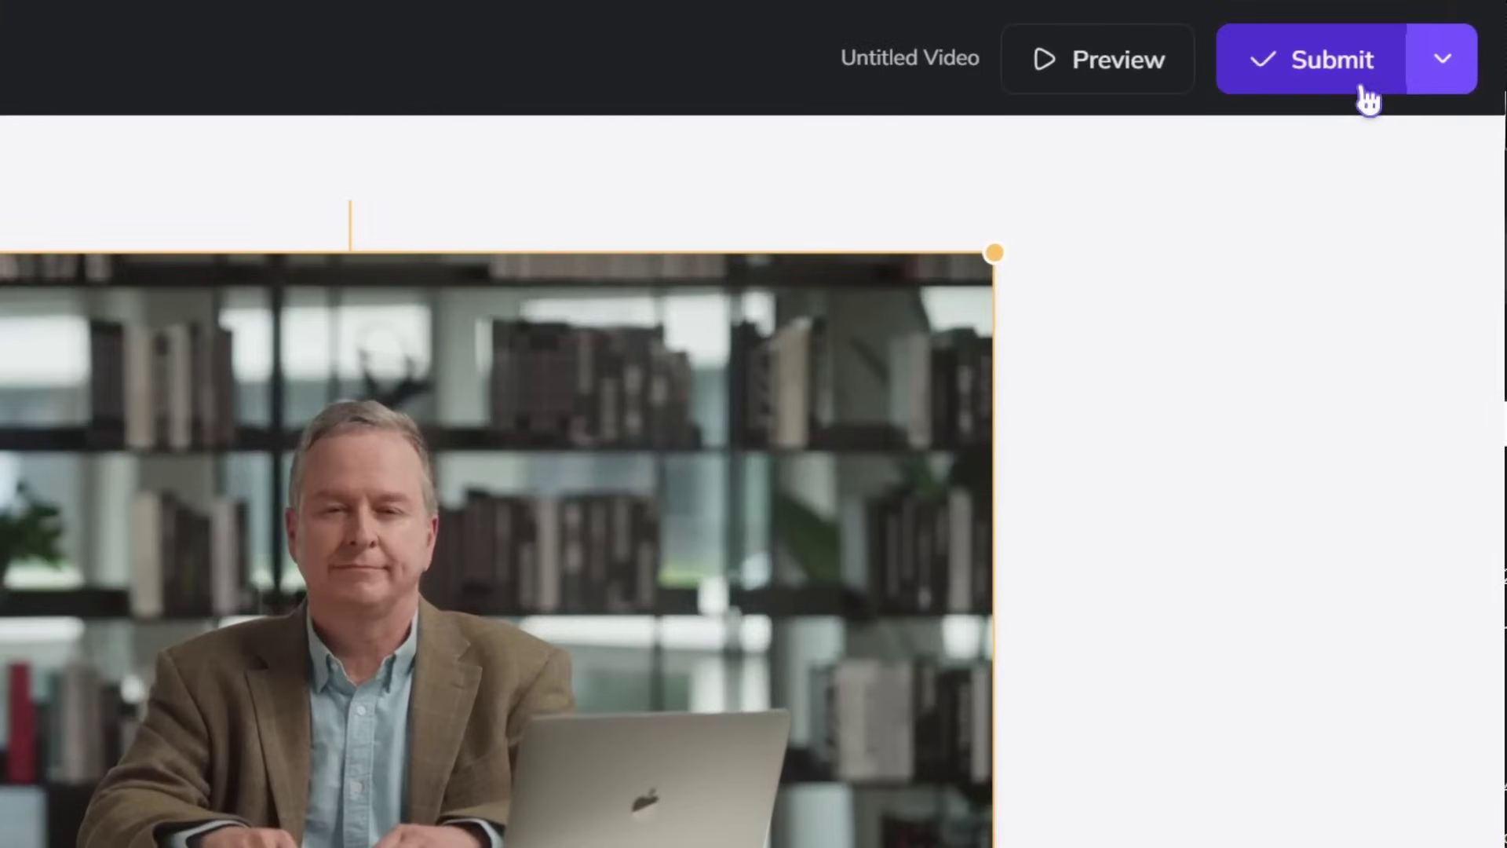
Submit the studio avatar video for rendering and dismiss the Not Enough Credits warning
click(1367, 95)
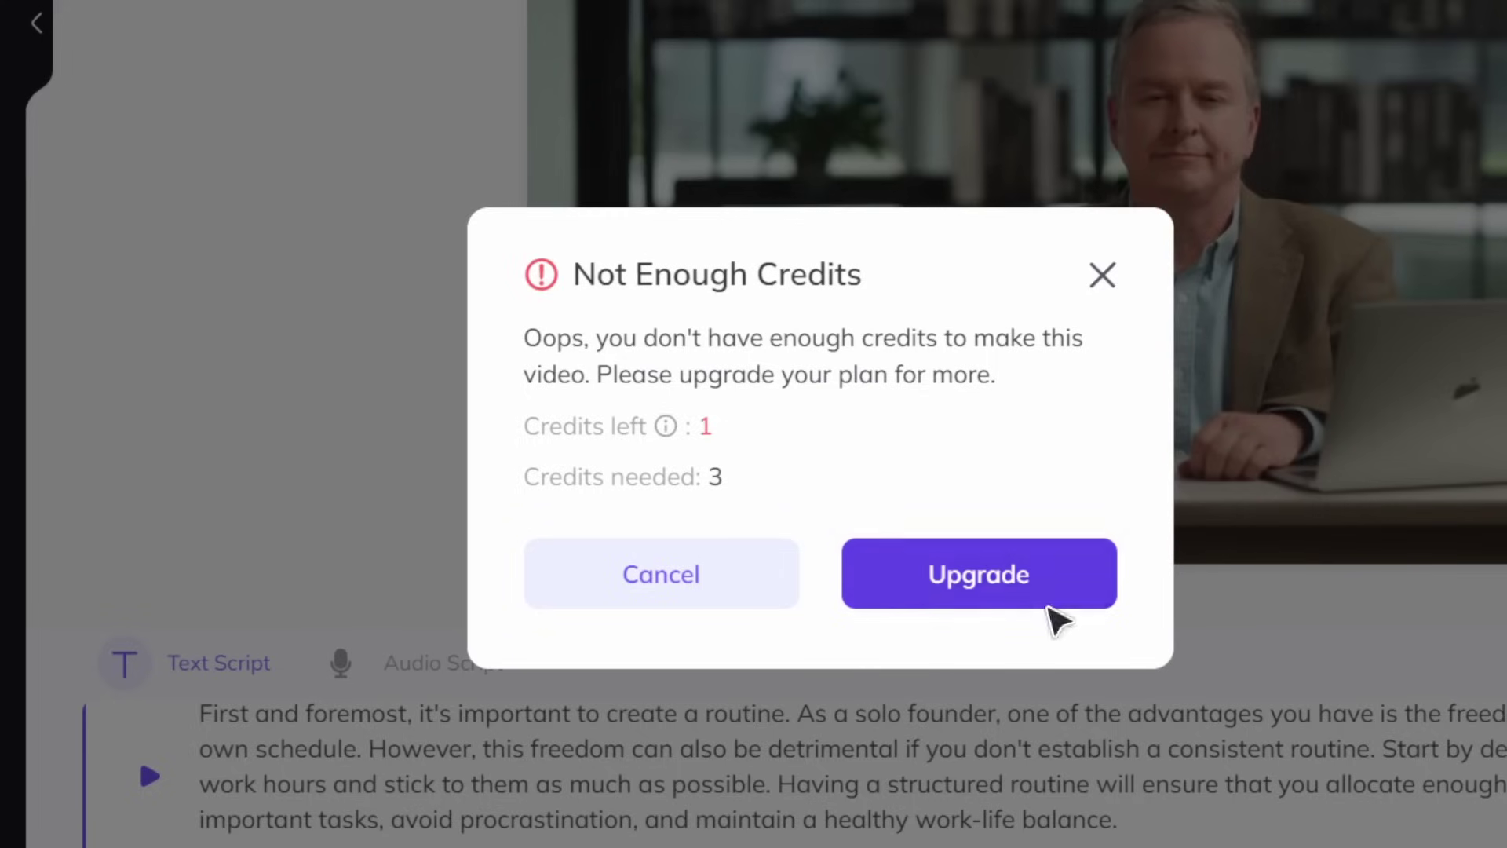
click(759, 603)
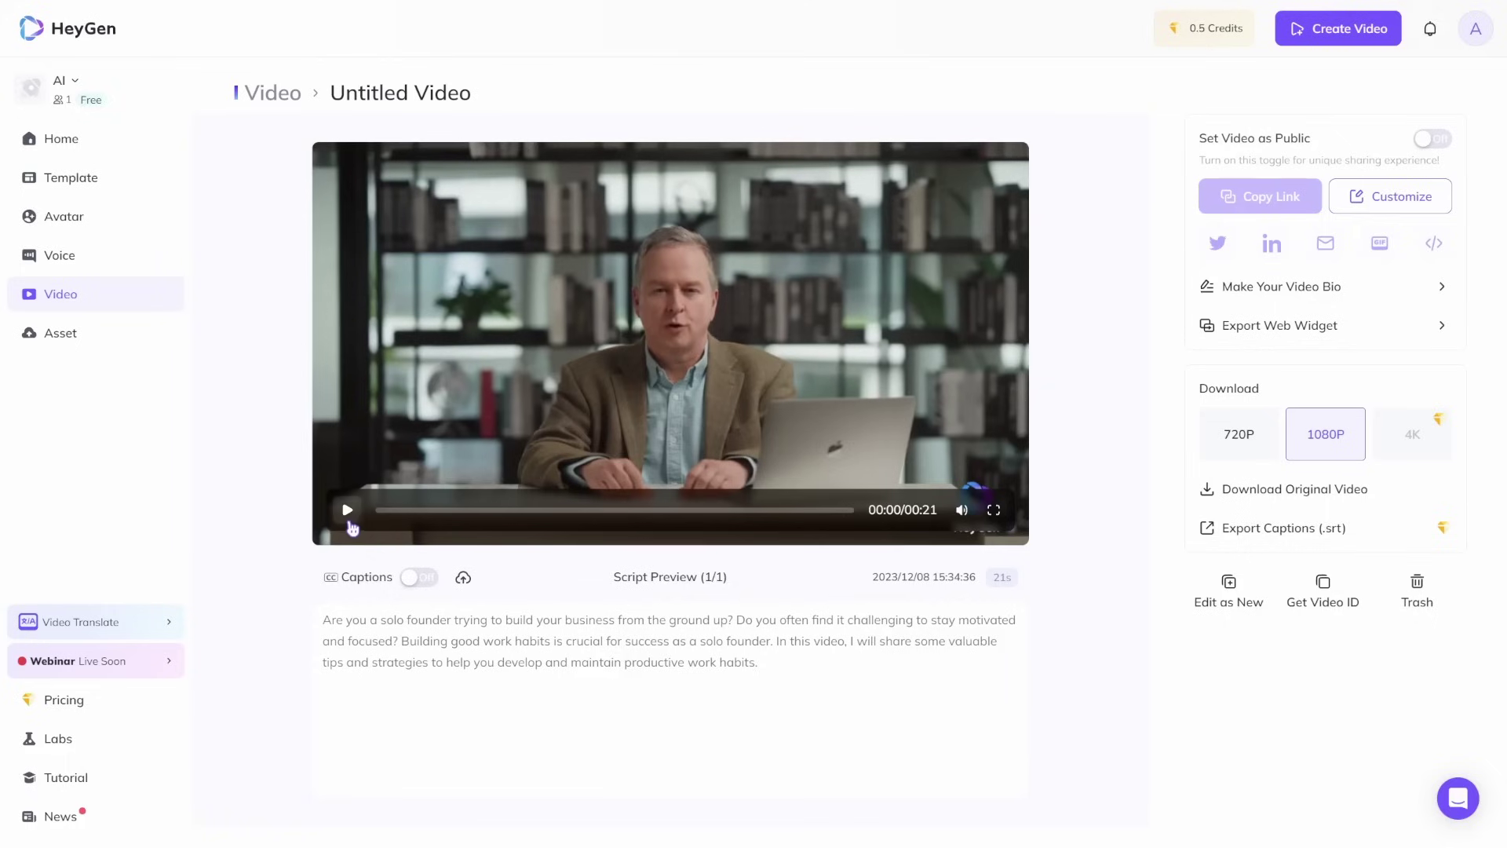
Play the finished Untitled Video preview
click(350, 526)
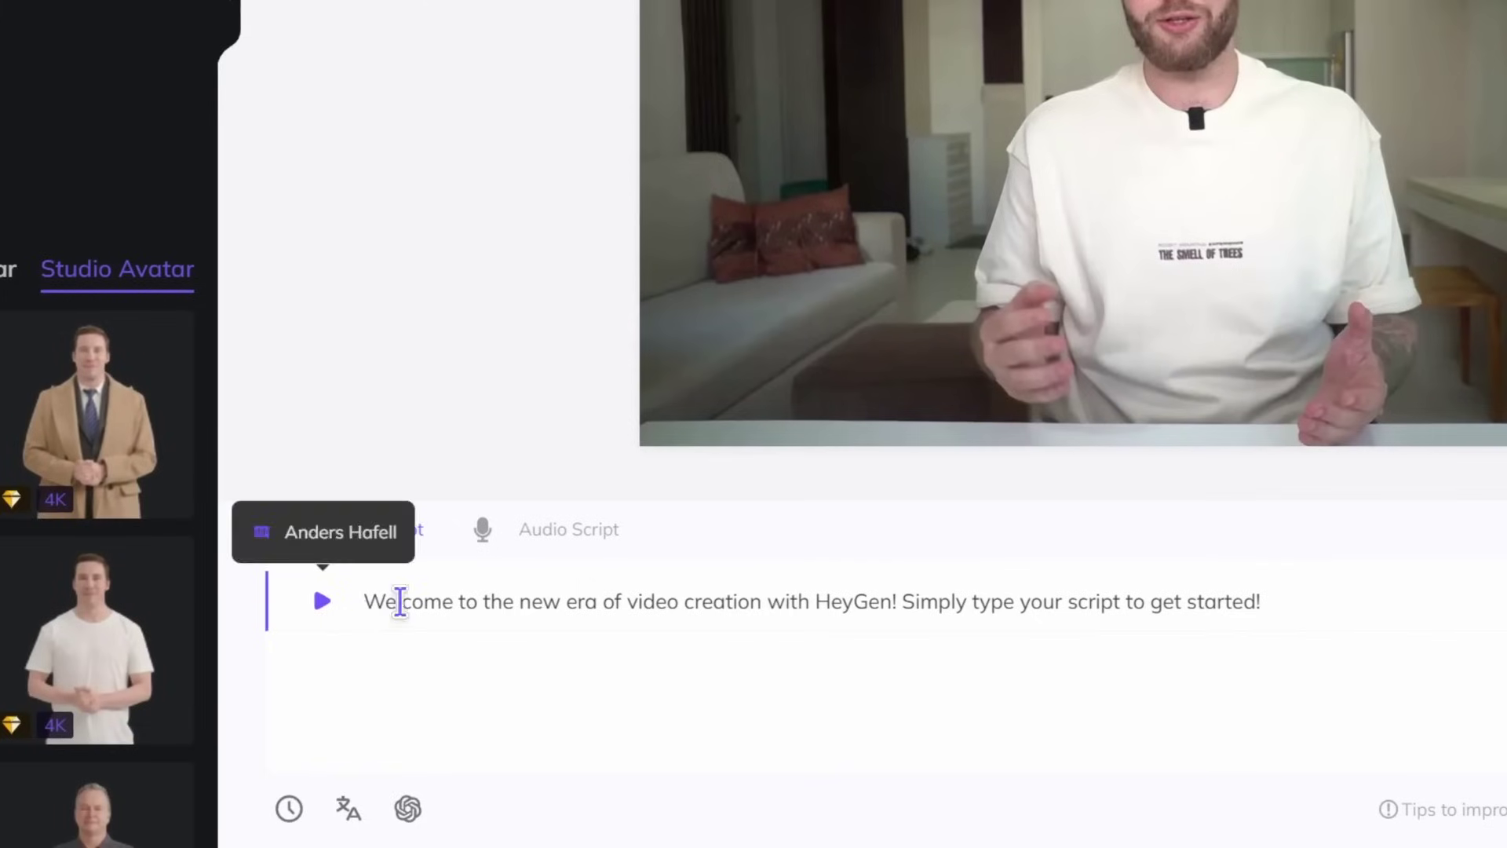
Switch the instant avatar's script to recorded audio and start a new voice recording
click(568, 544)
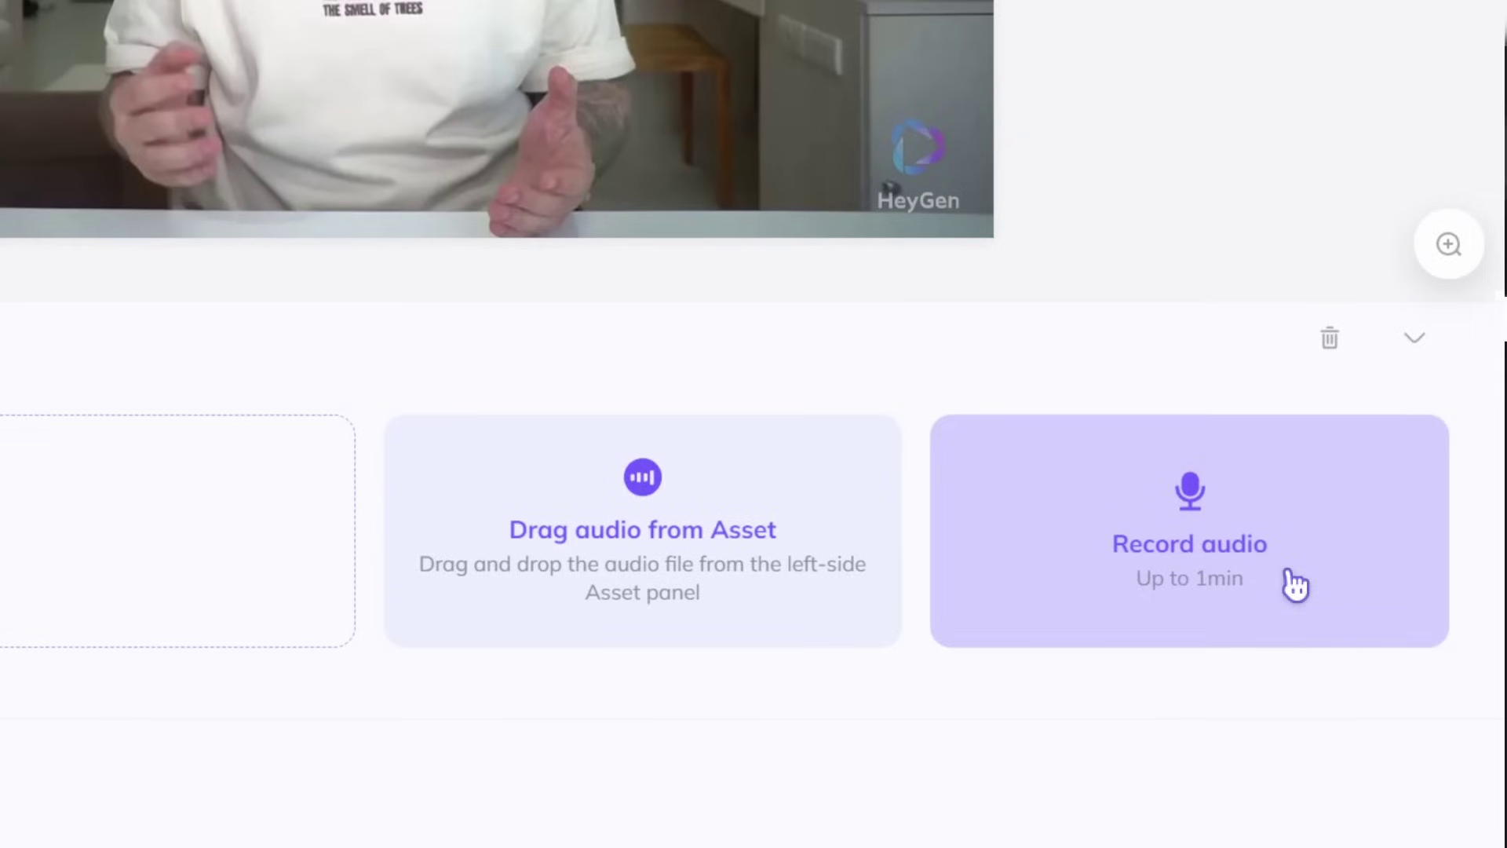
click(1296, 586)
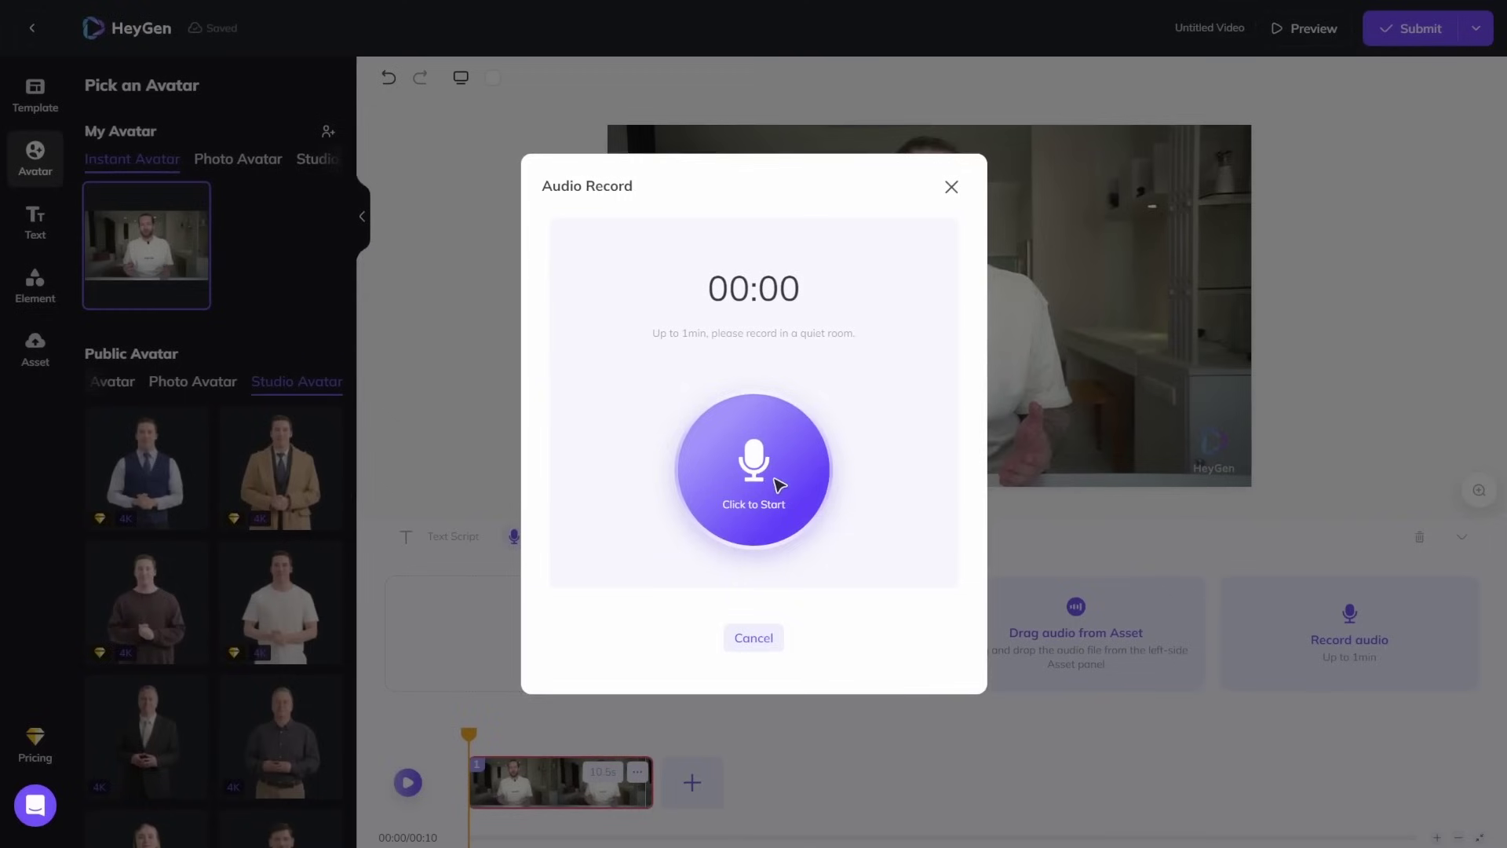
click(776, 484)
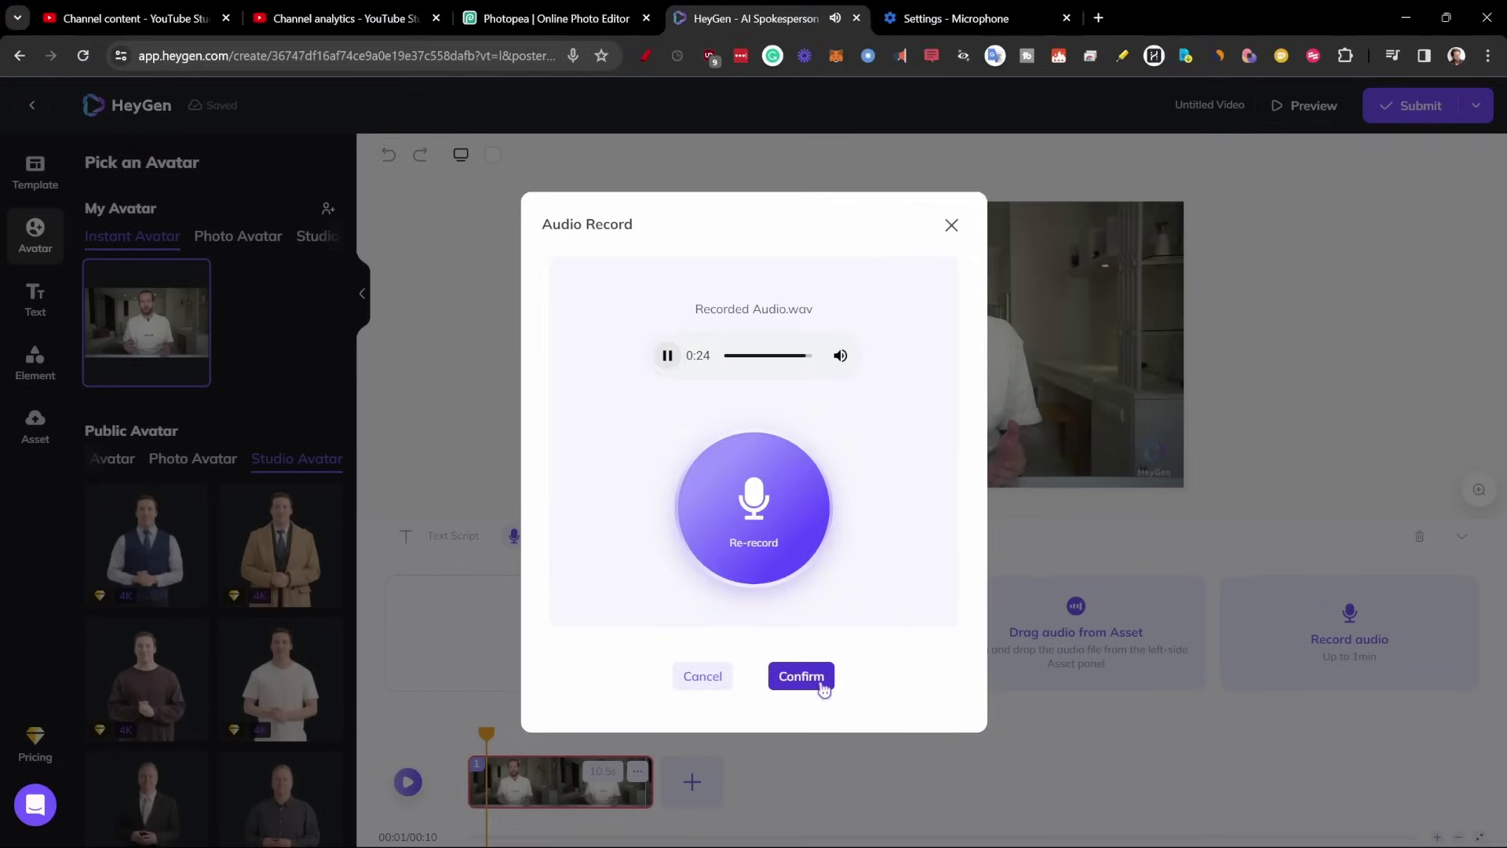
Accept the recorded audio as the avatar's script and submit the instant avatar video
click(802, 676)
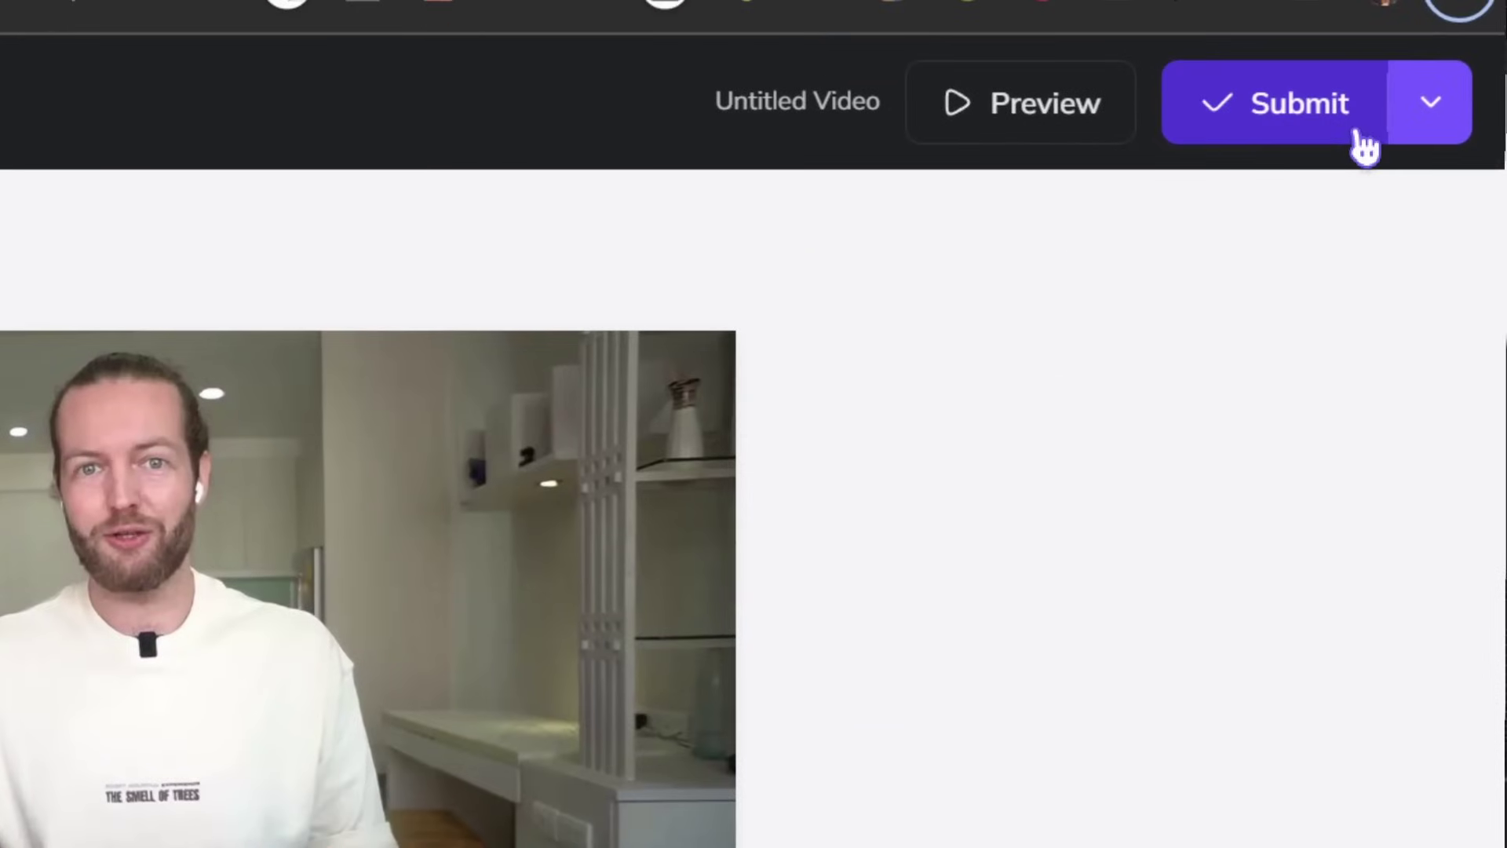
click(1362, 139)
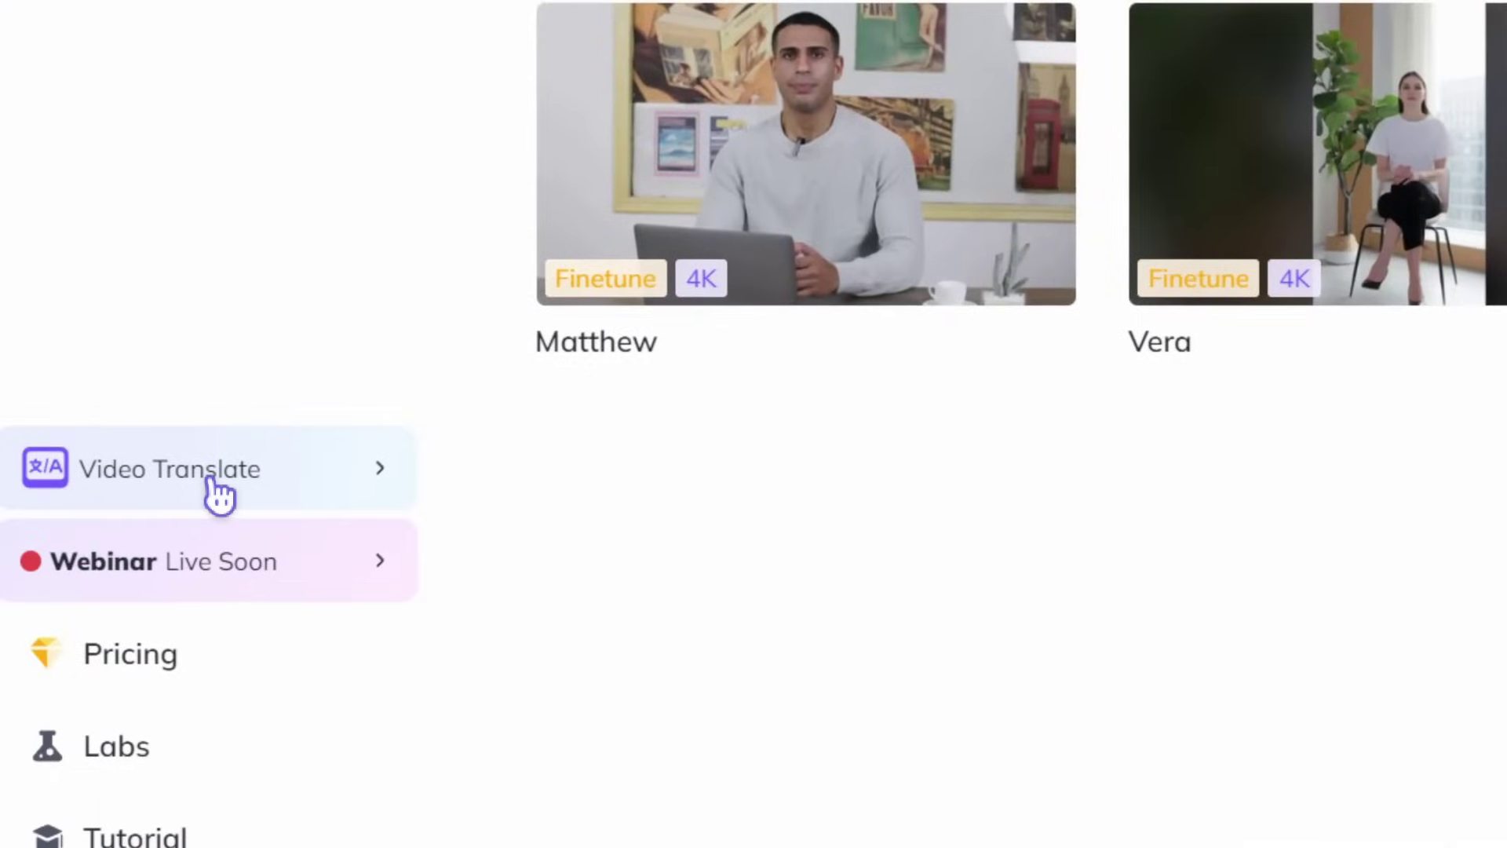
In Video Translate, pick Korean as the WhatsApp video's target language
click(220, 497)
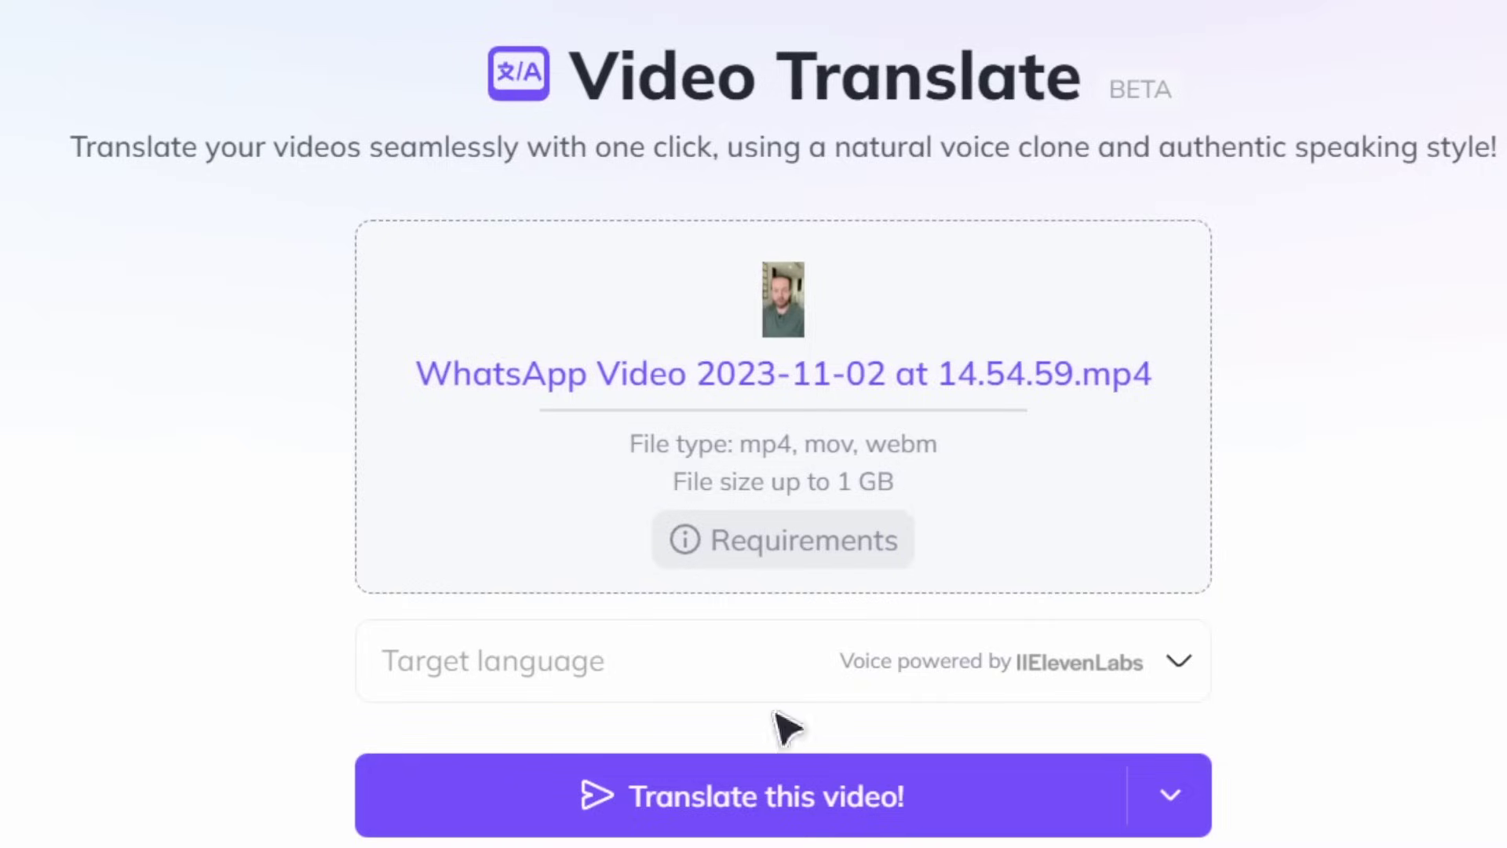
click(695, 692)
scroll(713, 677, down, 2)
scroll(713, 678, down, 2)
scroll(753, 471, down, 1)
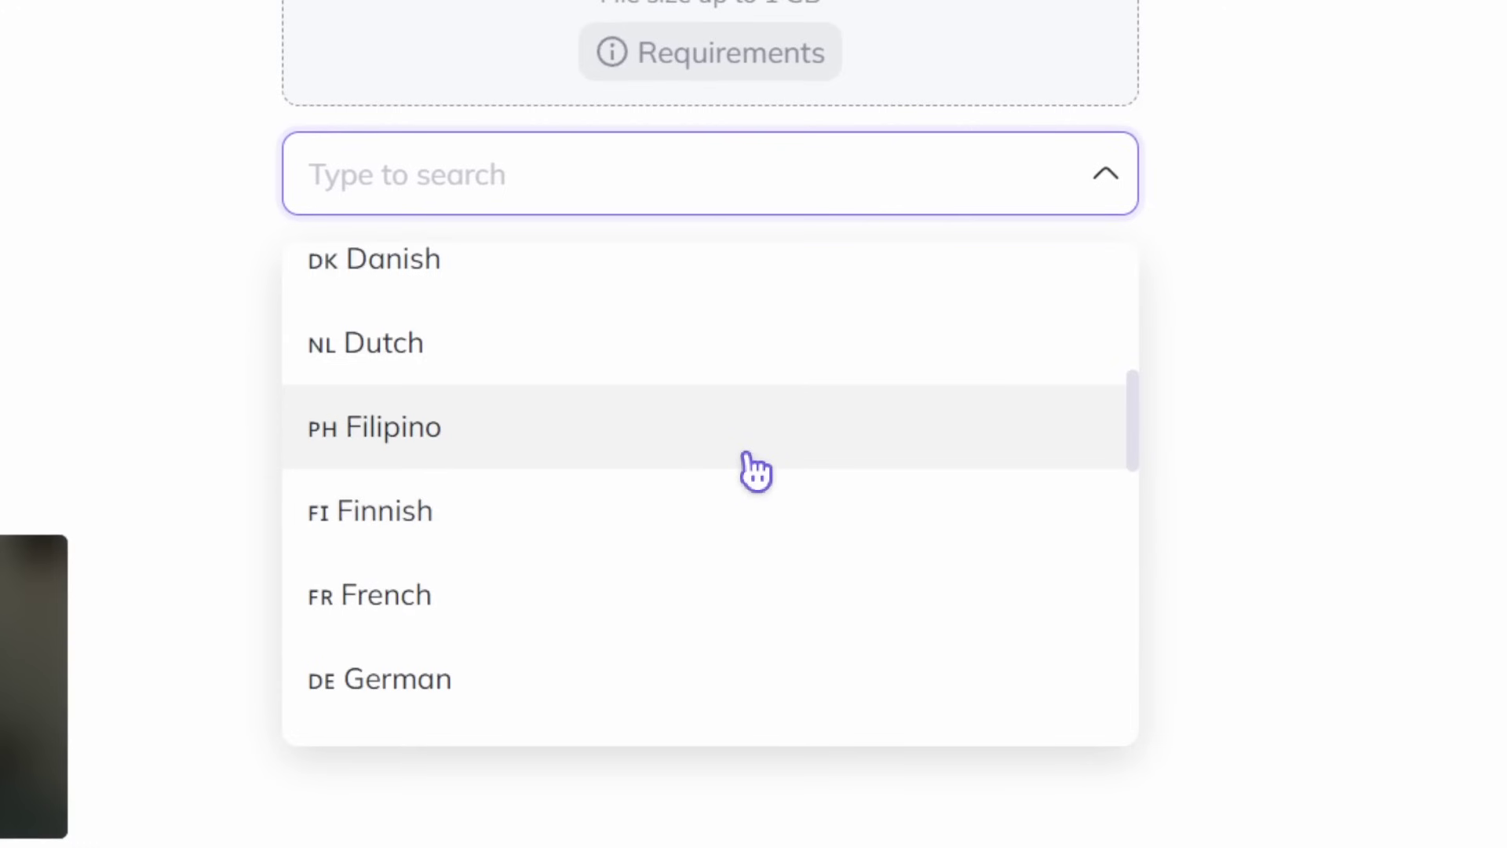
scroll(754, 471, down, 2)
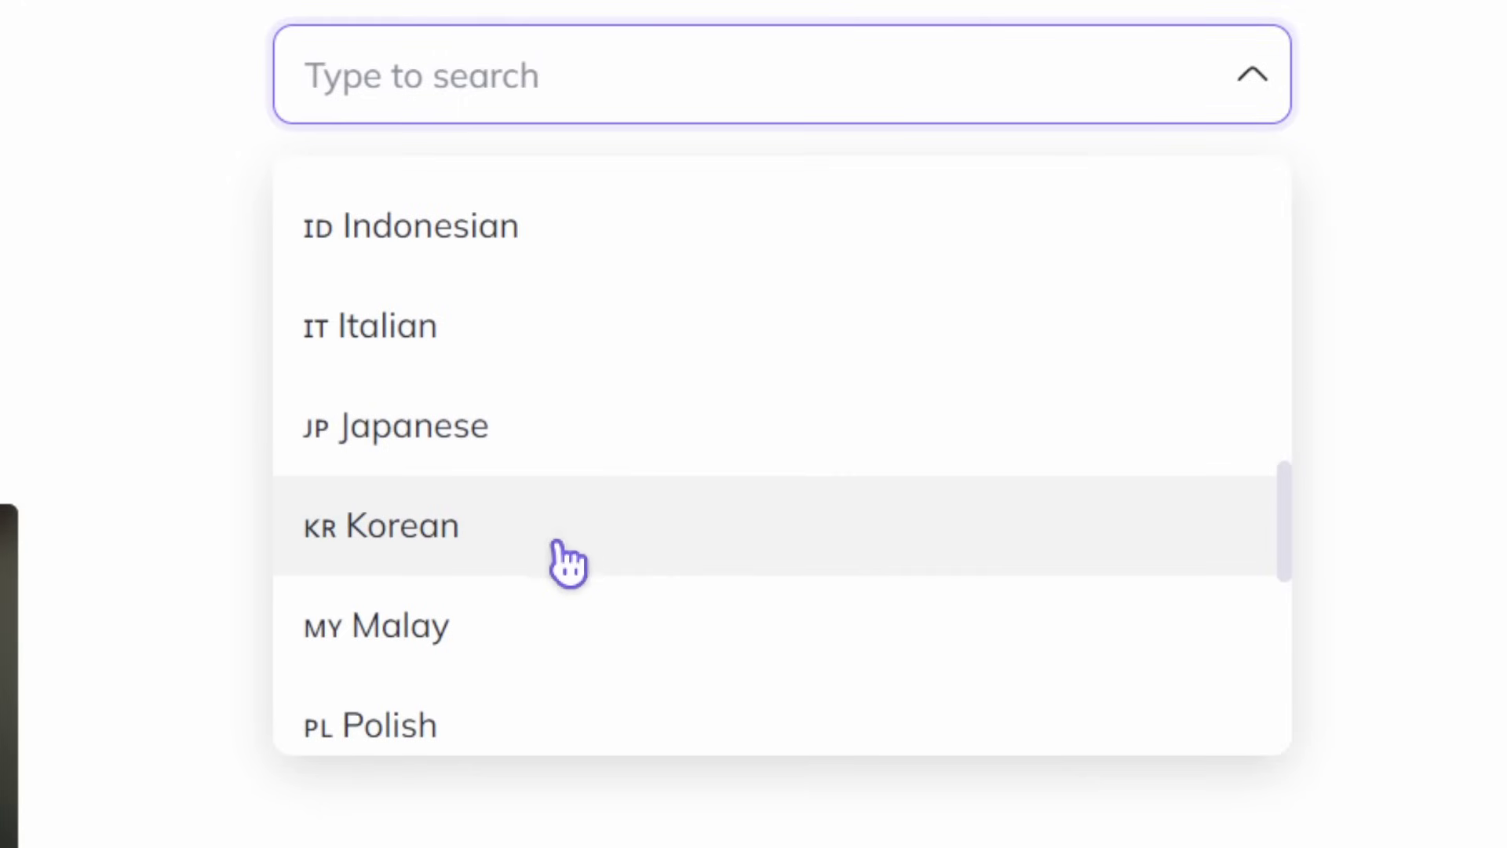
click(566, 567)
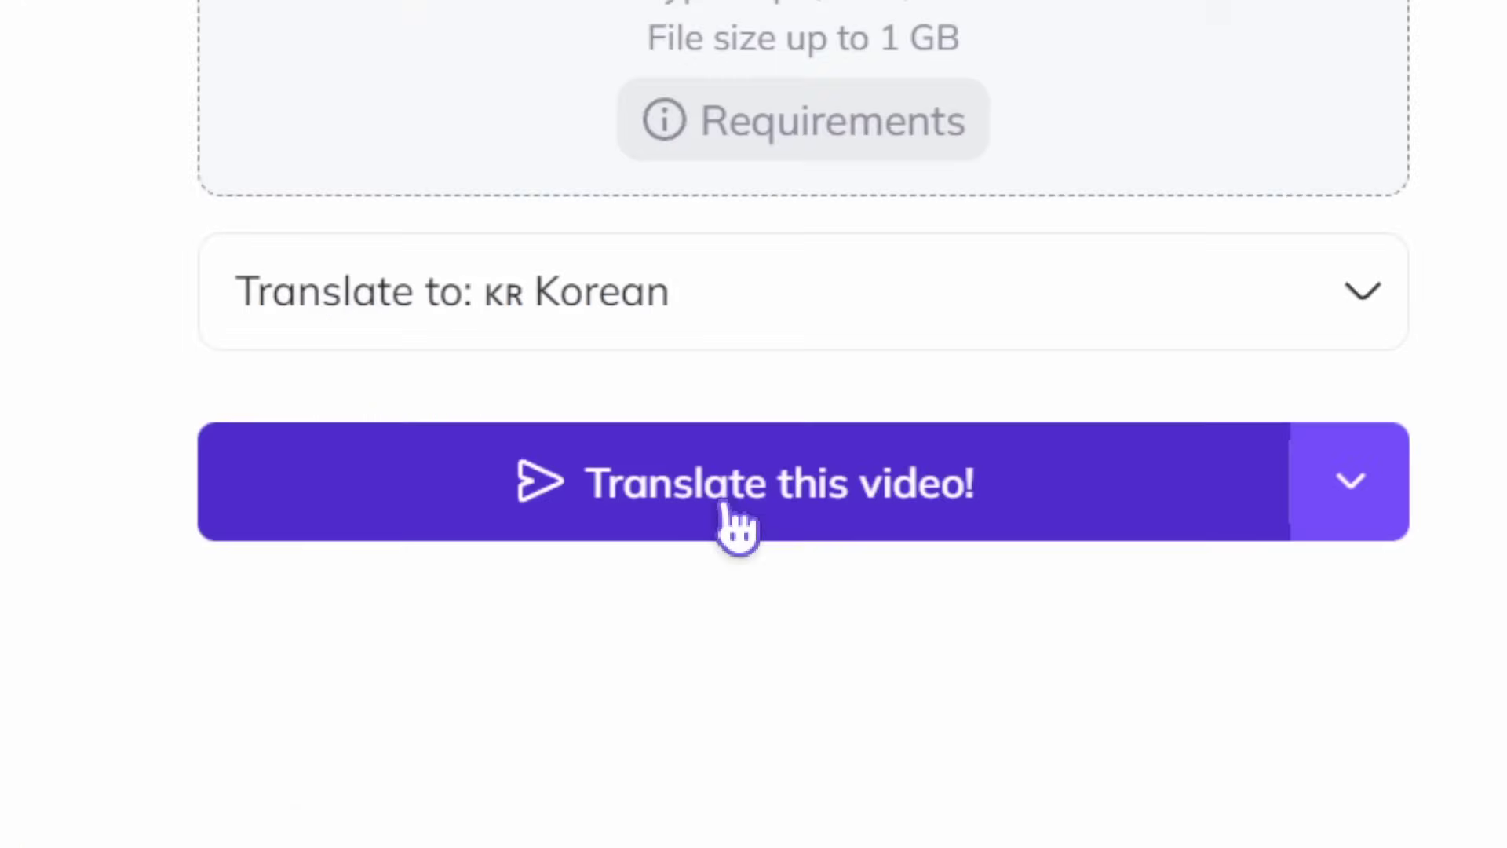
Expand the translation options and preview the Japanese translated video
click(1349, 503)
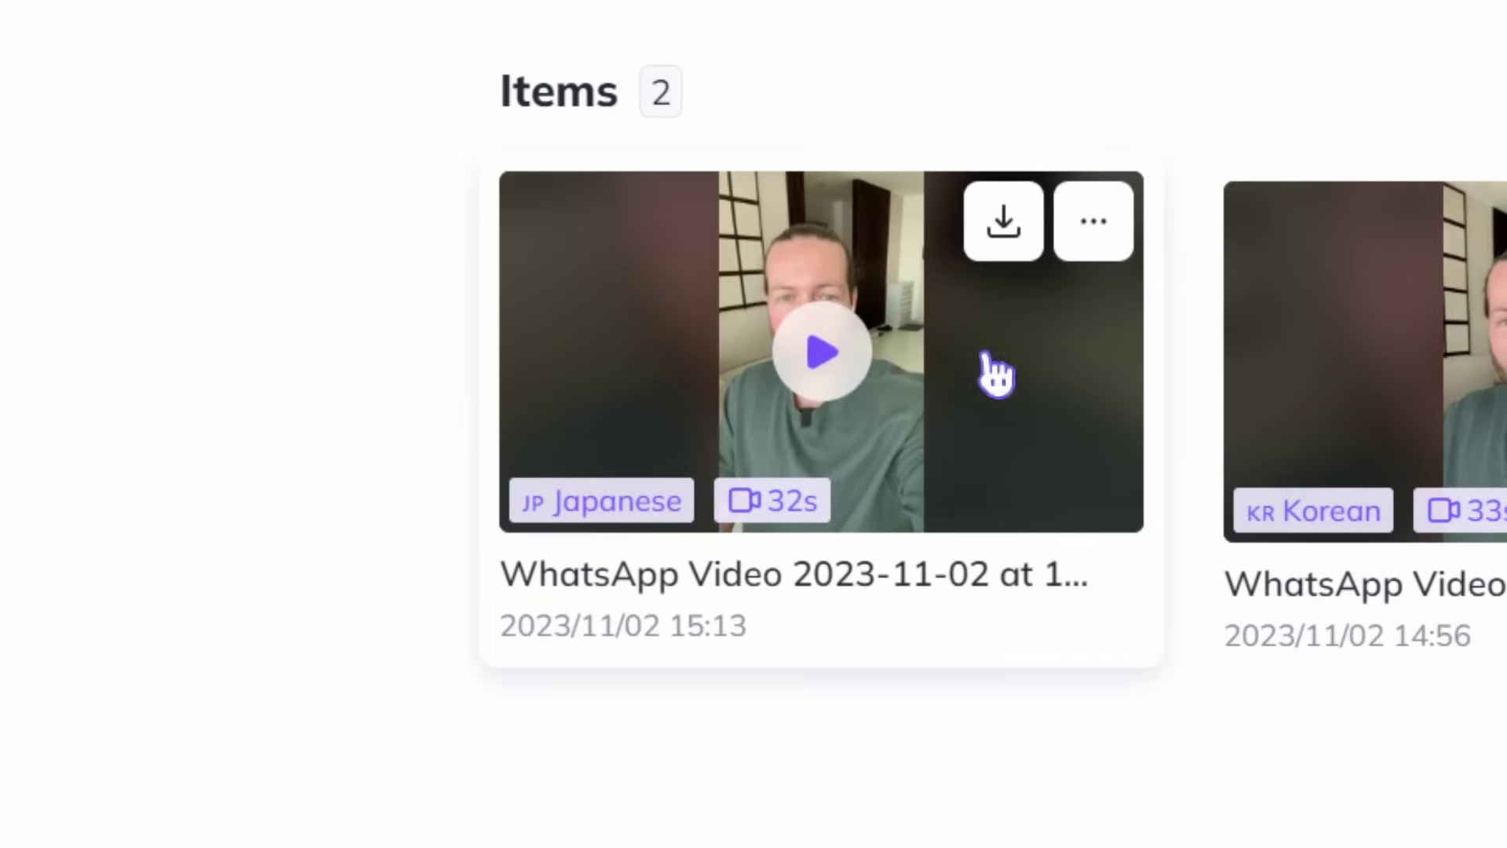
mouse_move(822, 353)
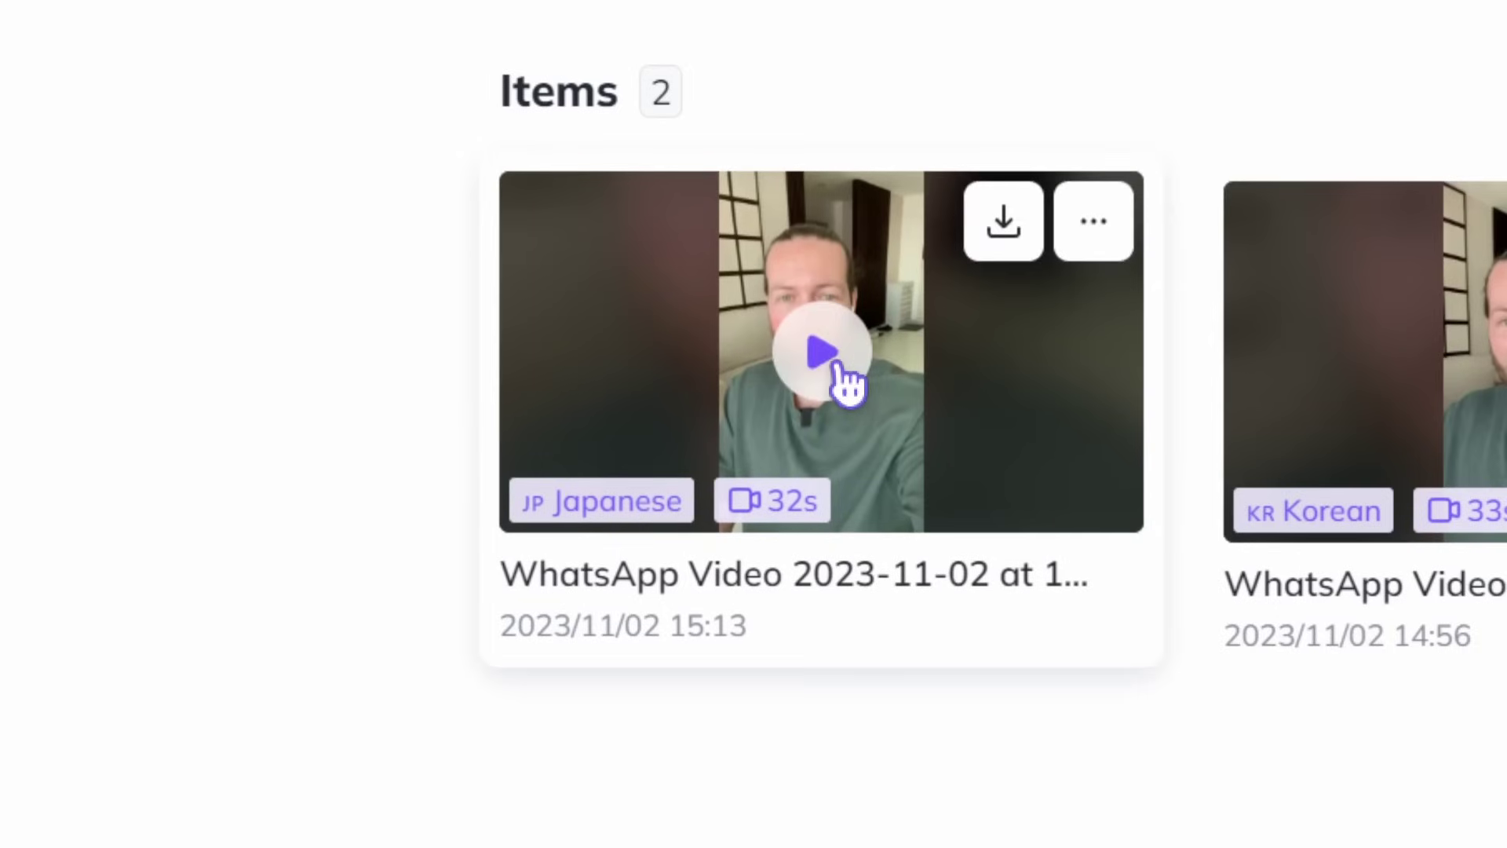
click(836, 366)
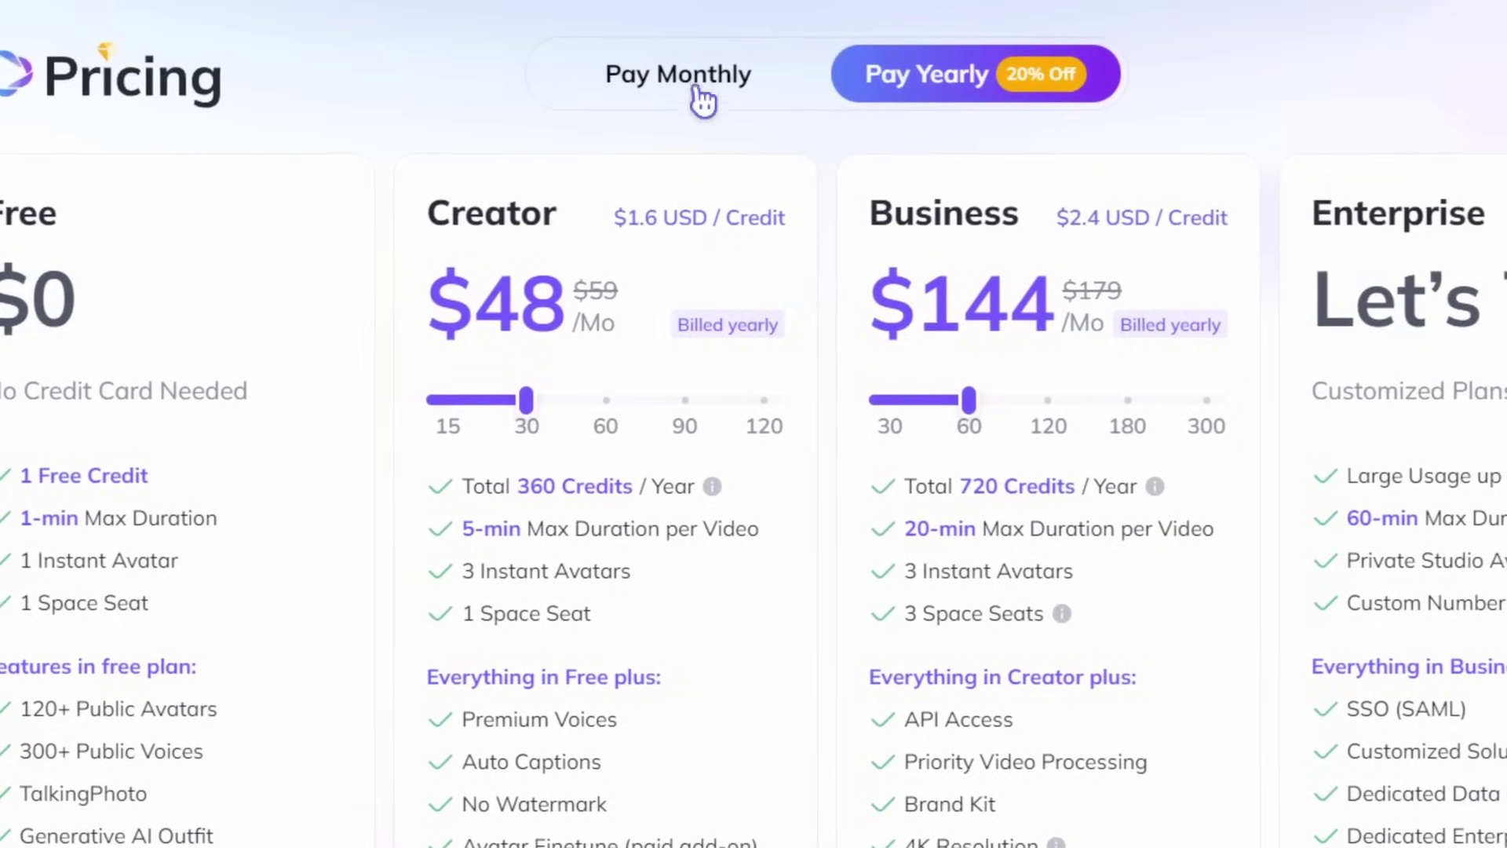
Switch the pricing plans from yearly to monthly billing
click(704, 94)
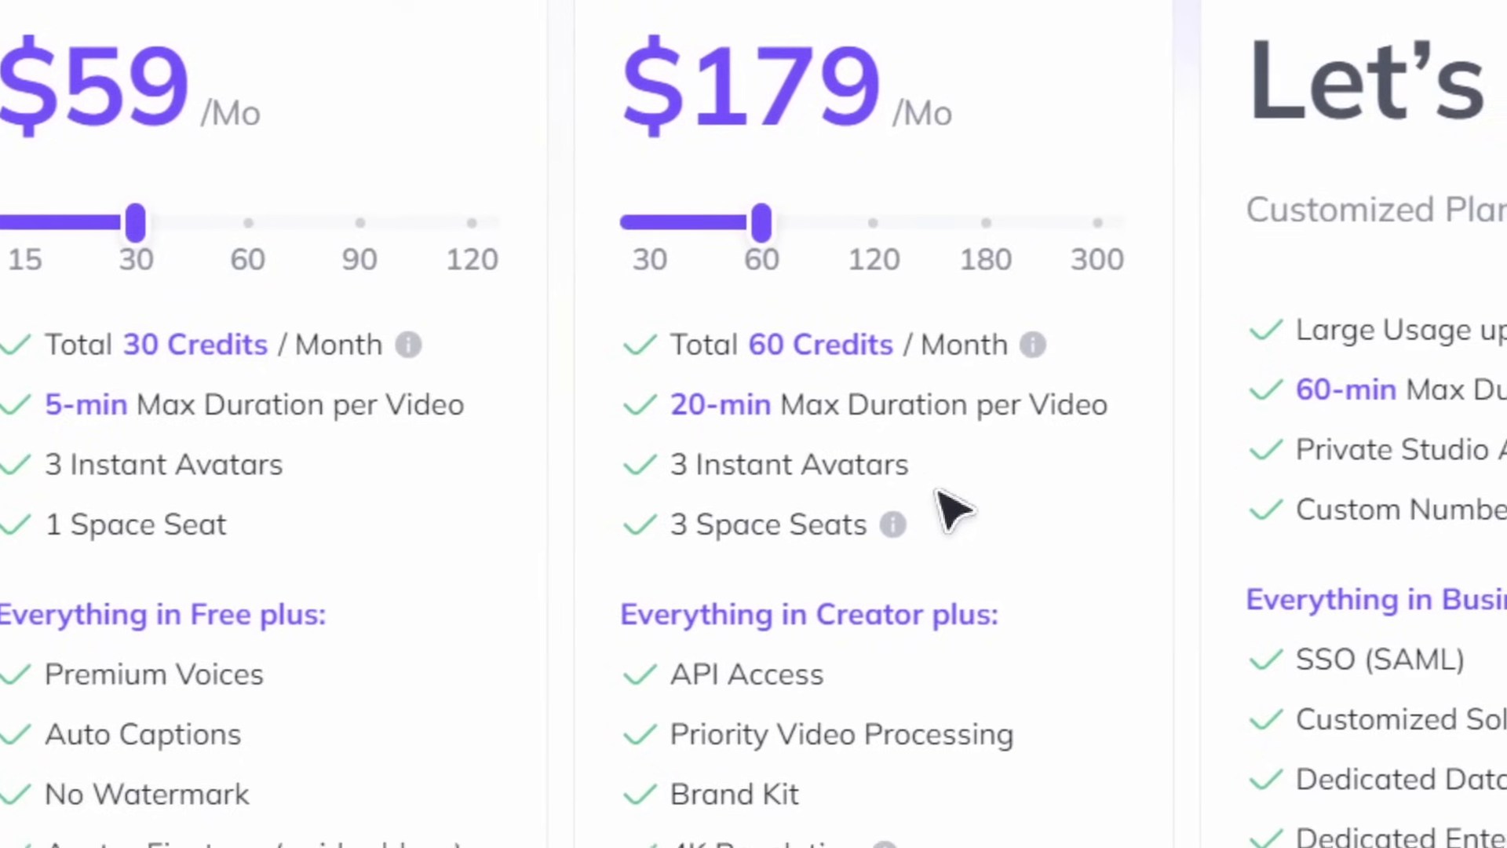
scroll(942, 501, down, 3)
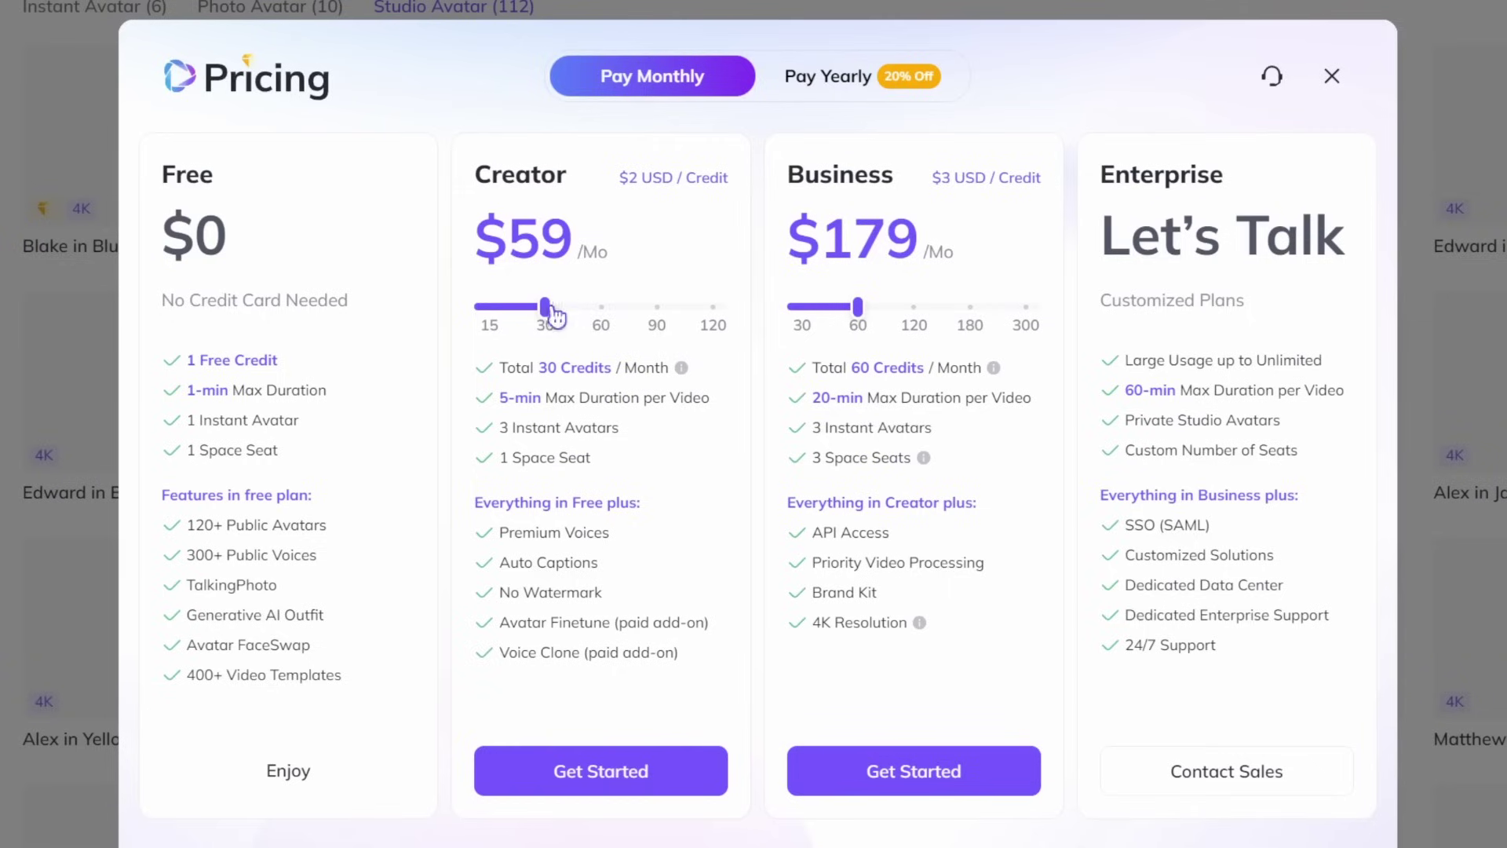
Raise the Creator plan to 120 credits and the Business plan to 300 credits
drag(547, 307, 719, 311)
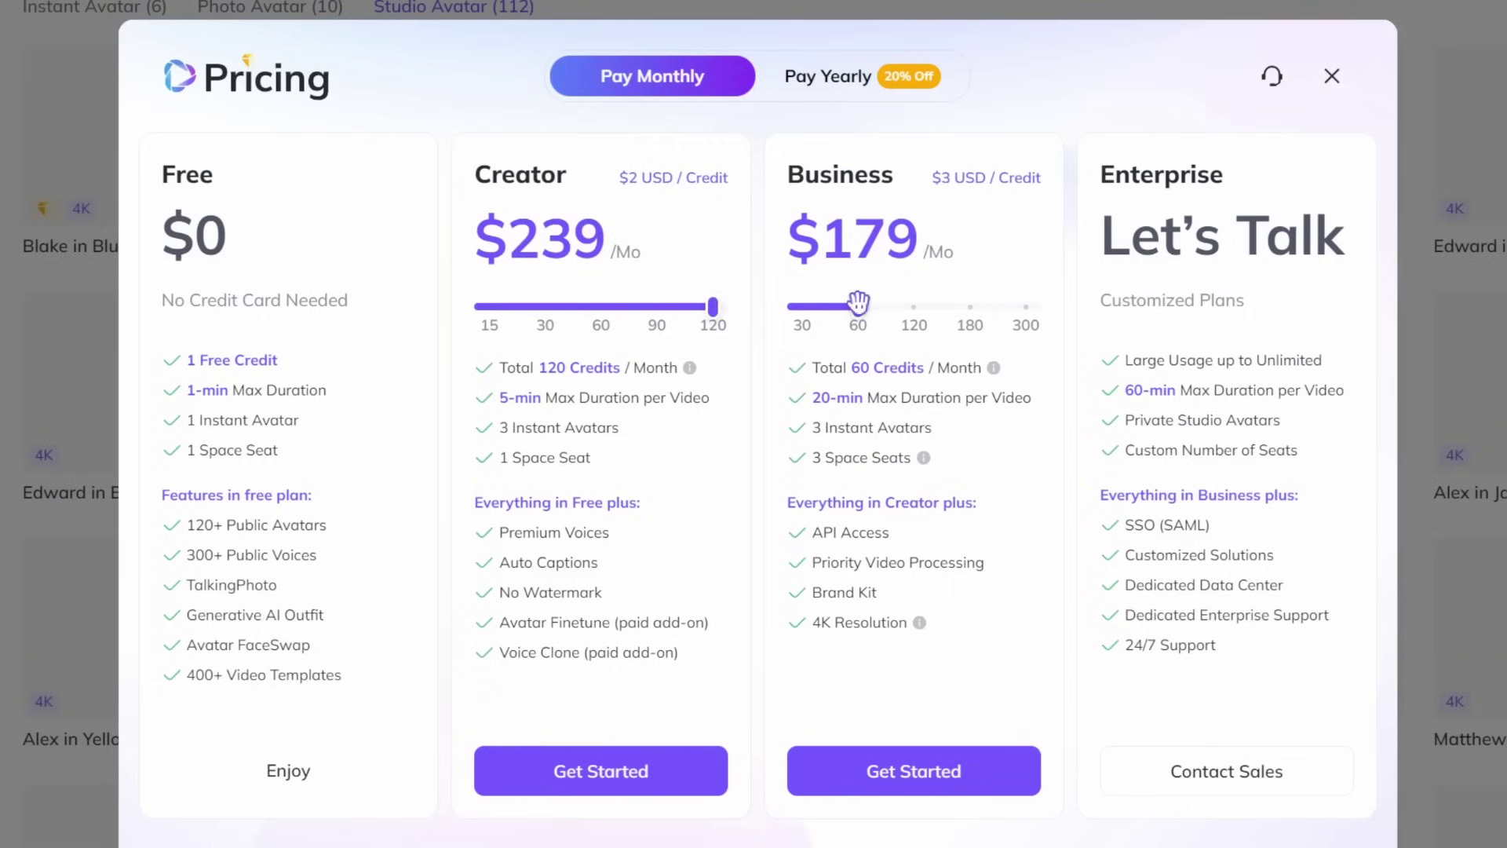
drag(884, 304, 1003, 307)
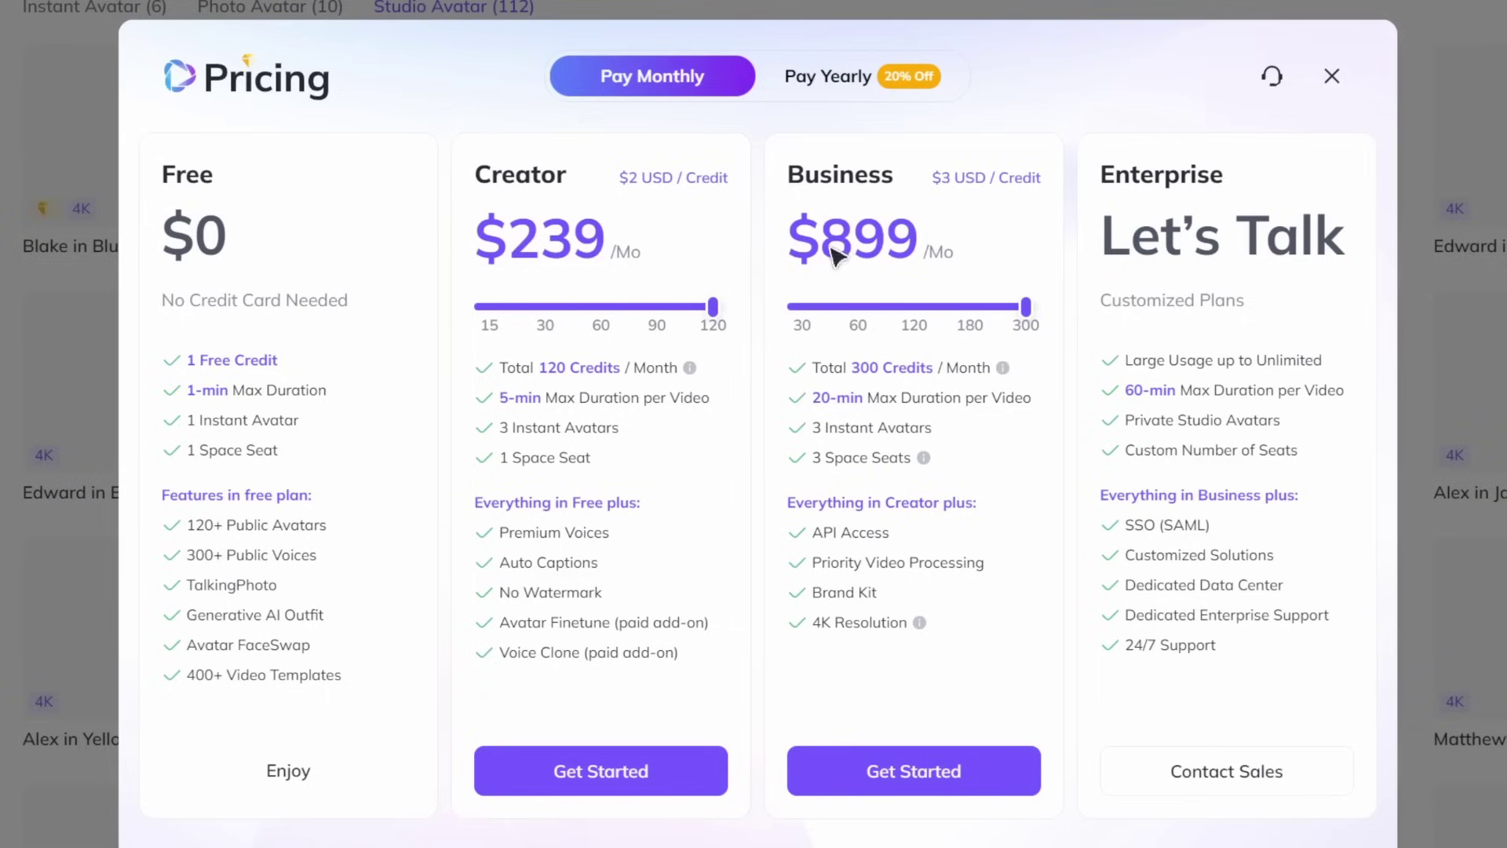